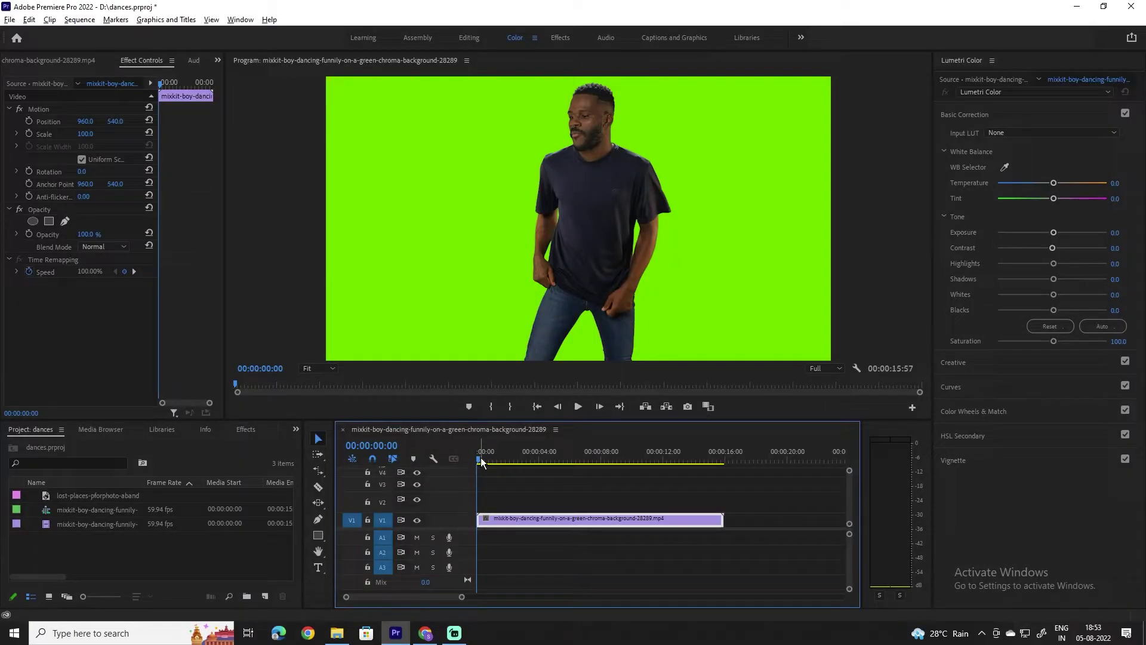
# Step: Place the old-factory image on V1 under the dancer clip, stretched to the dancer's length
pyautogui.moveTo(485, 466); pyautogui.dragTo(581, 467)
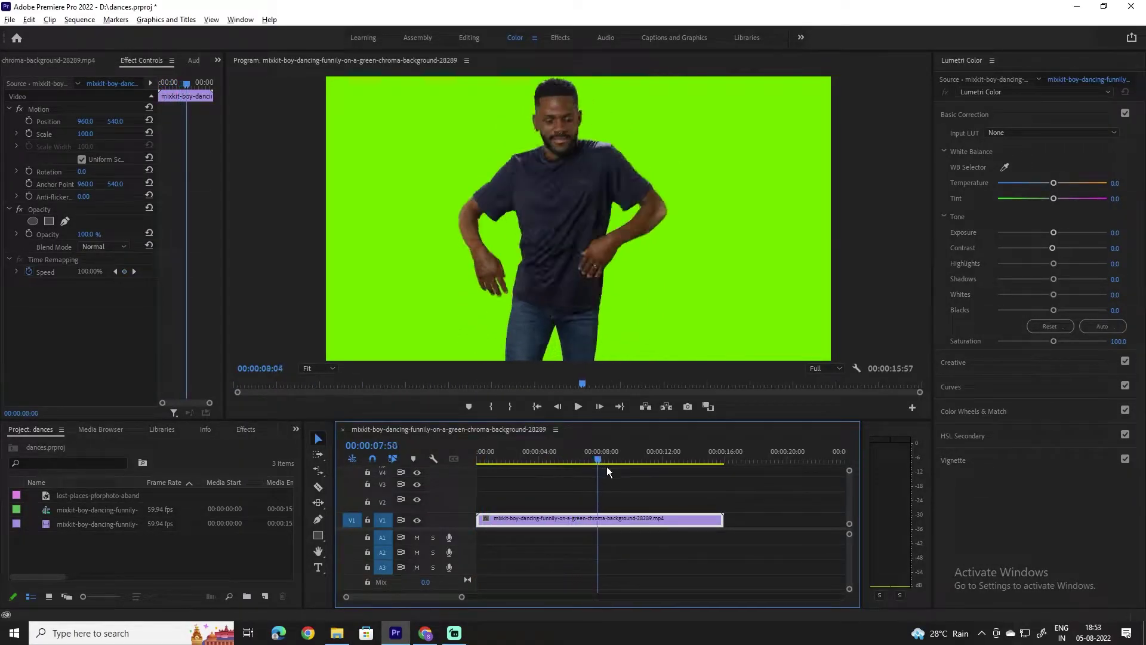
pyautogui.moveTo(581, 467); pyautogui.dragTo(447, 502)
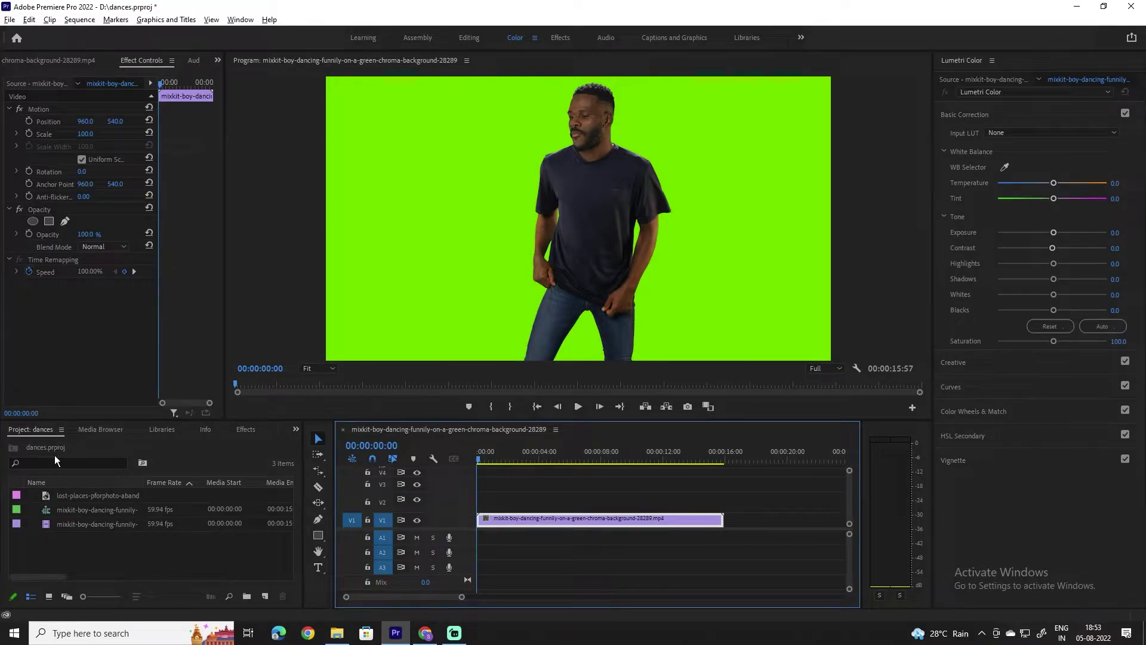
pyautogui.click(47, 499)
pyautogui.moveTo(47, 499)
pyautogui.mouseDown()
pyautogui.moveTo(492, 541)
pyautogui.moveTo(449, 550)
pyautogui.mouseUp()
pyautogui.moveTo(47, 500); pyautogui.dragTo(484, 539)
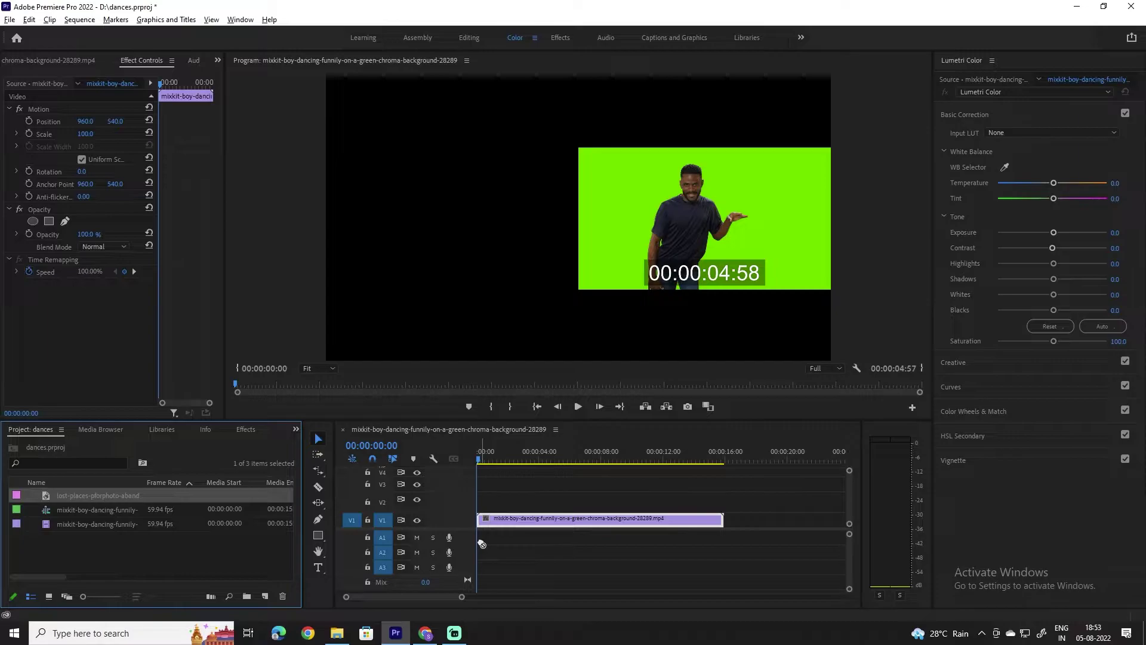
pyautogui.moveTo(485, 544)
pyautogui.mouseDown()
pyautogui.moveTo(488, 487)
pyautogui.moveTo(493, 520)
pyautogui.moveTo(492, 500)
pyautogui.moveTo(723, 521)
pyautogui.mouseUp()
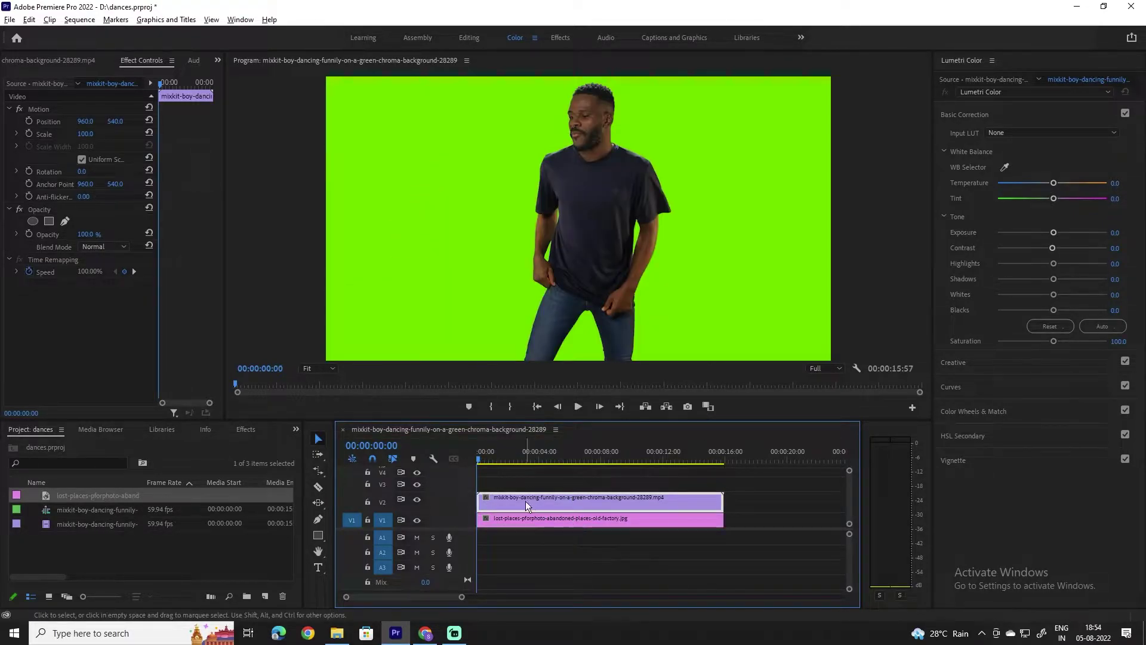
pyautogui.click(34, 459)
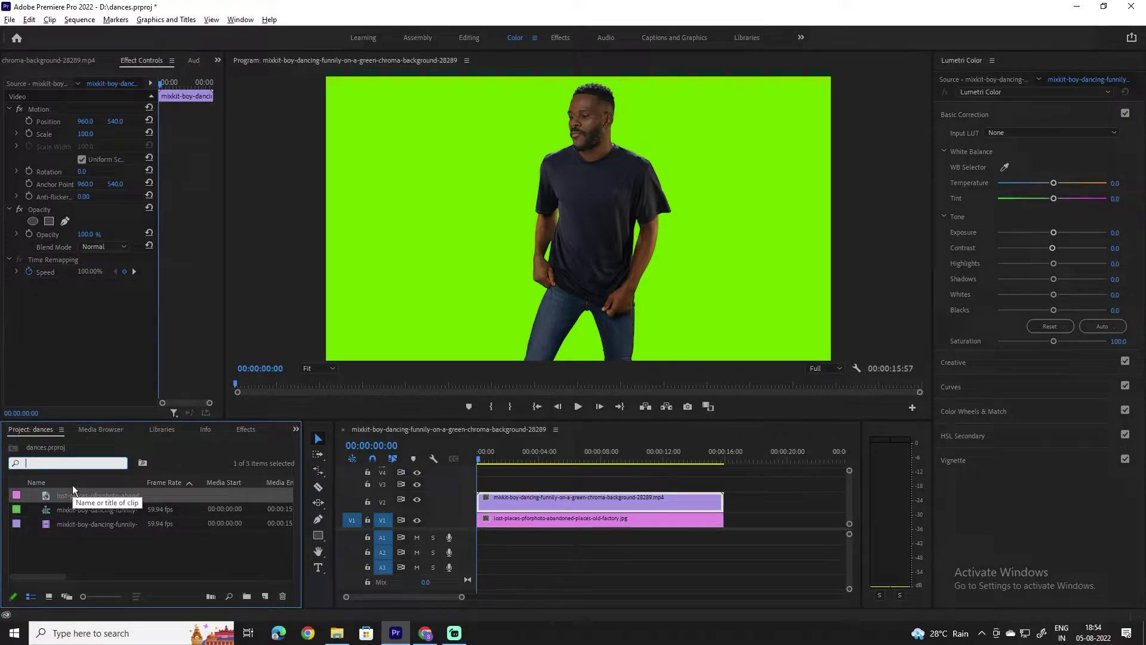
# Step: Apply the Ultra Key effect to the dancer clip on V2
pyautogui.write('u')
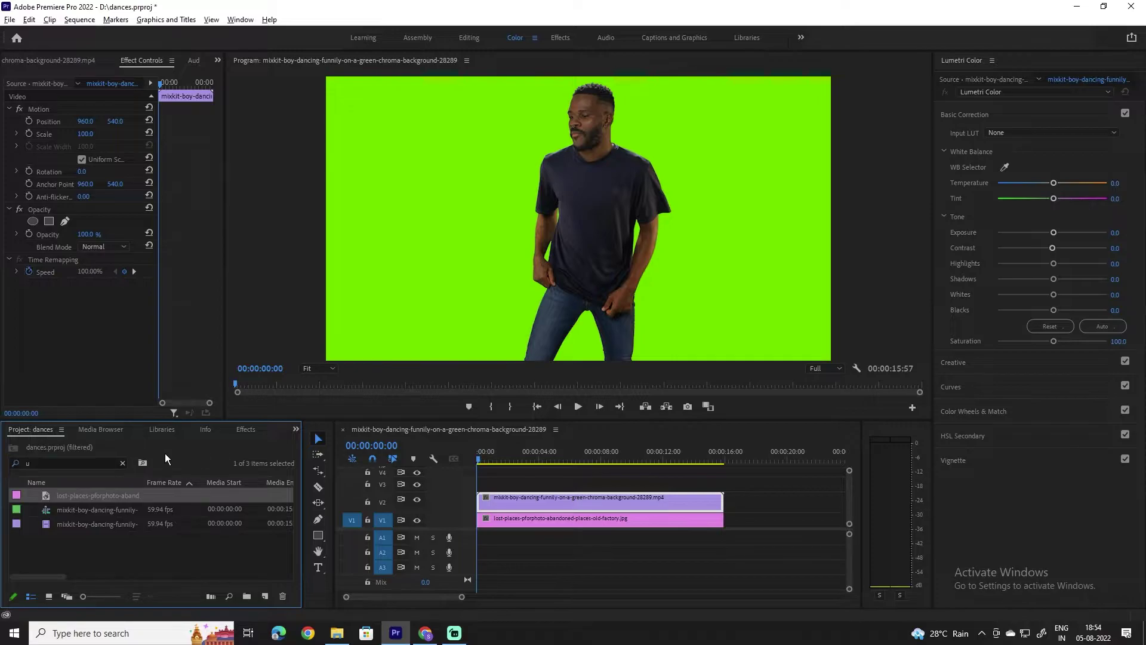
pyautogui.click(245, 429)
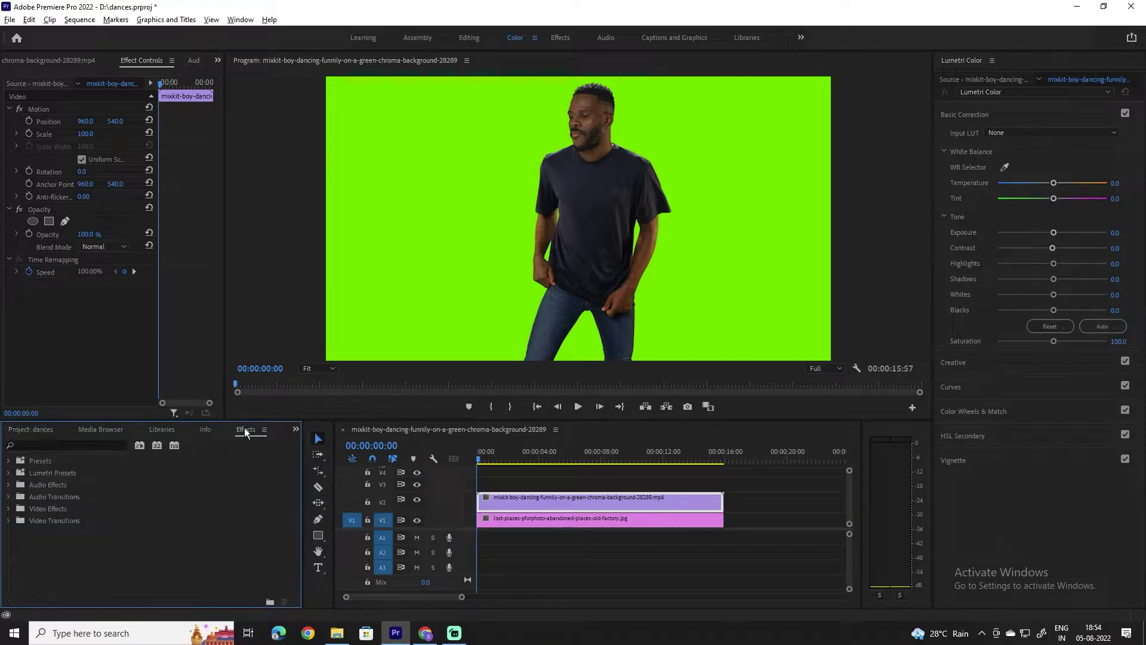
pyautogui.click(62, 445)
pyautogui.write('ultr')
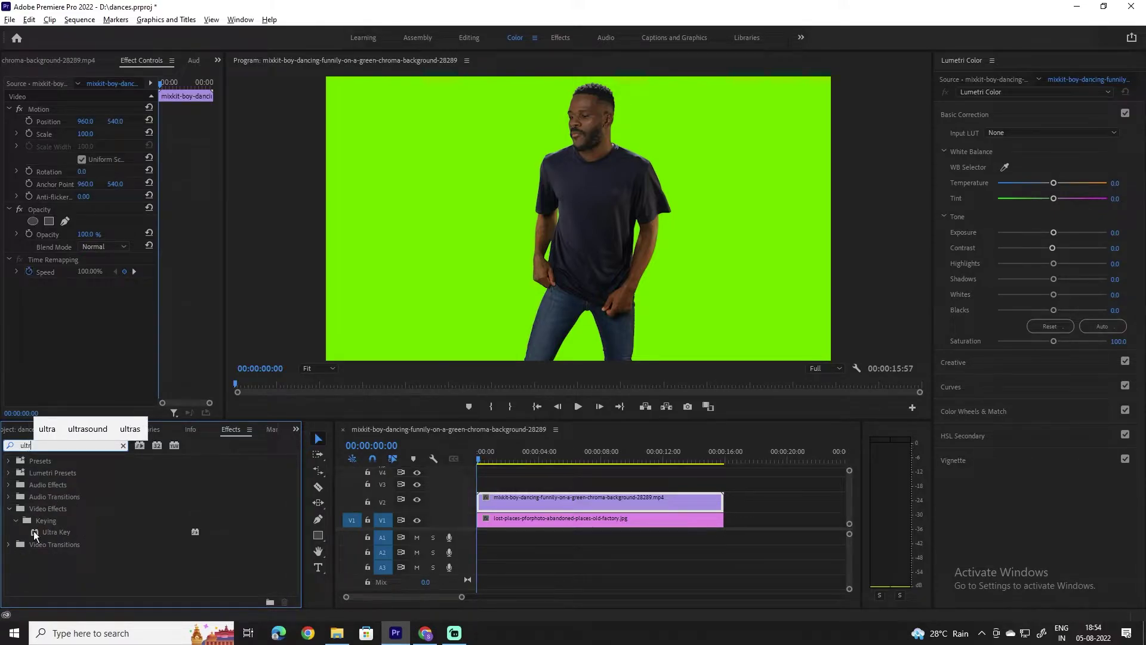
pyautogui.moveTo(45, 531); pyautogui.dragTo(505, 508)
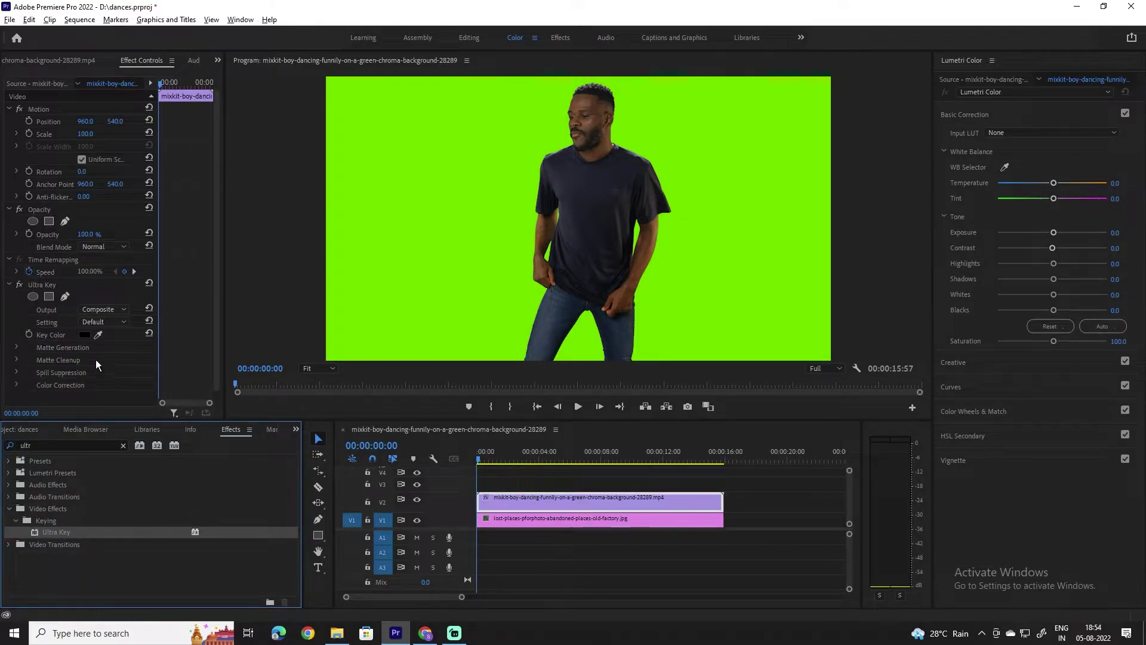
# Step: Eyedrop the green screen as Key Color and set Matte Cleanup Soften to 50
pyautogui.click(97, 334)
pyautogui.click(422, 263)
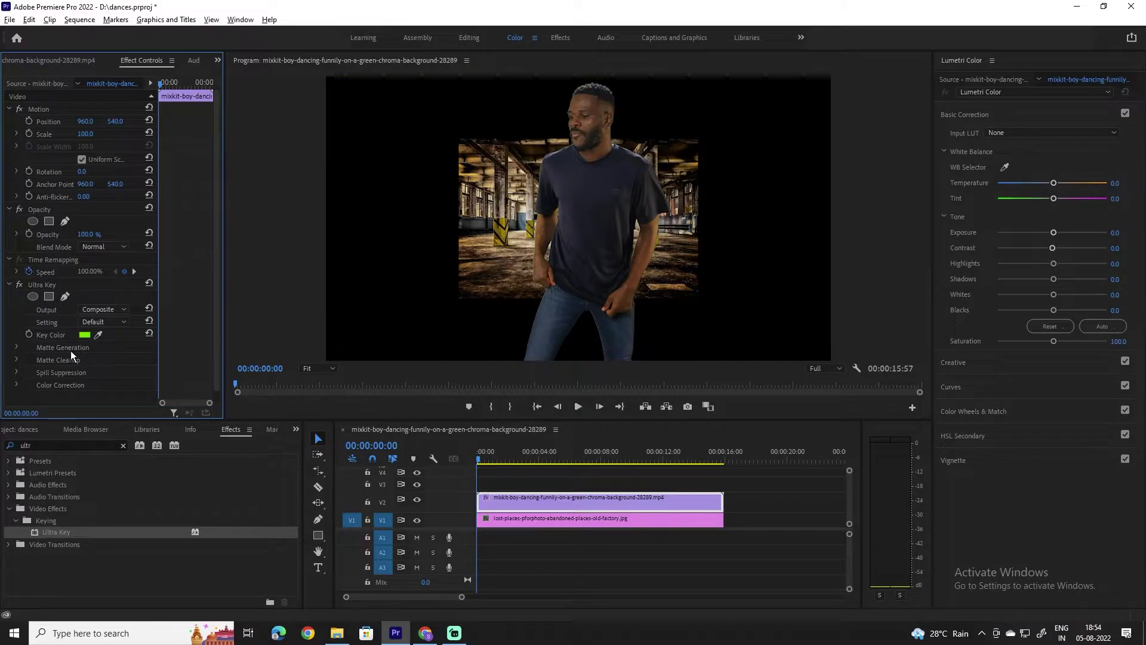
pyautogui.scroll(-1, 45, 371)
pyautogui.click(17, 348)
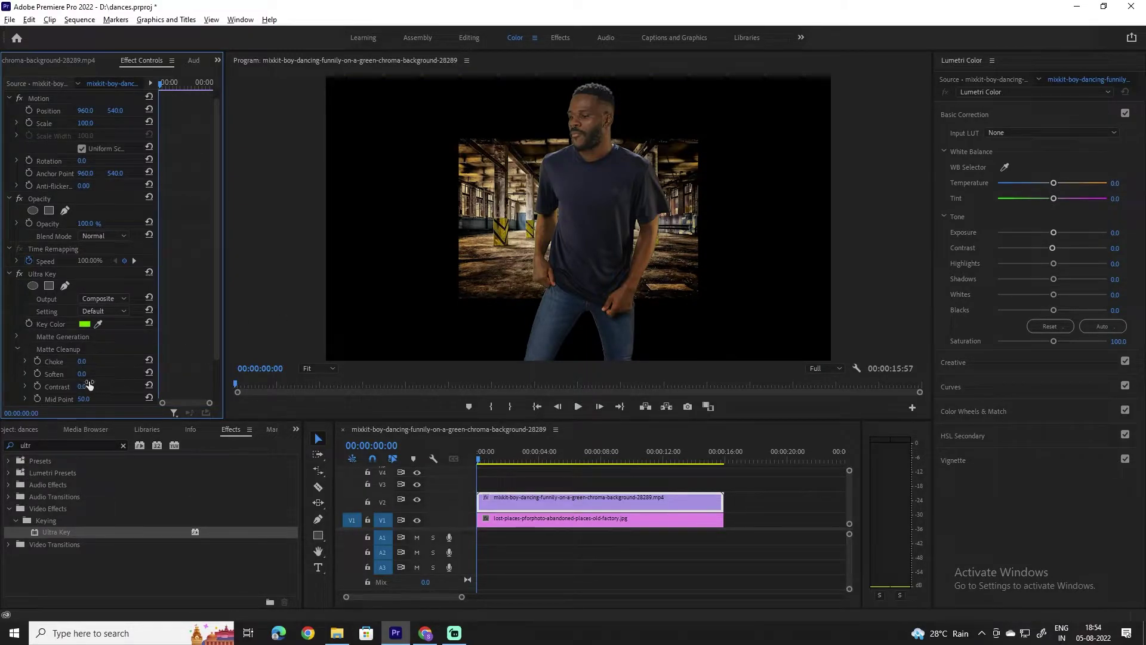
pyautogui.click(82, 374)
pyautogui.write('50')
pyautogui.click(260, 310)
pyautogui.click(529, 518)
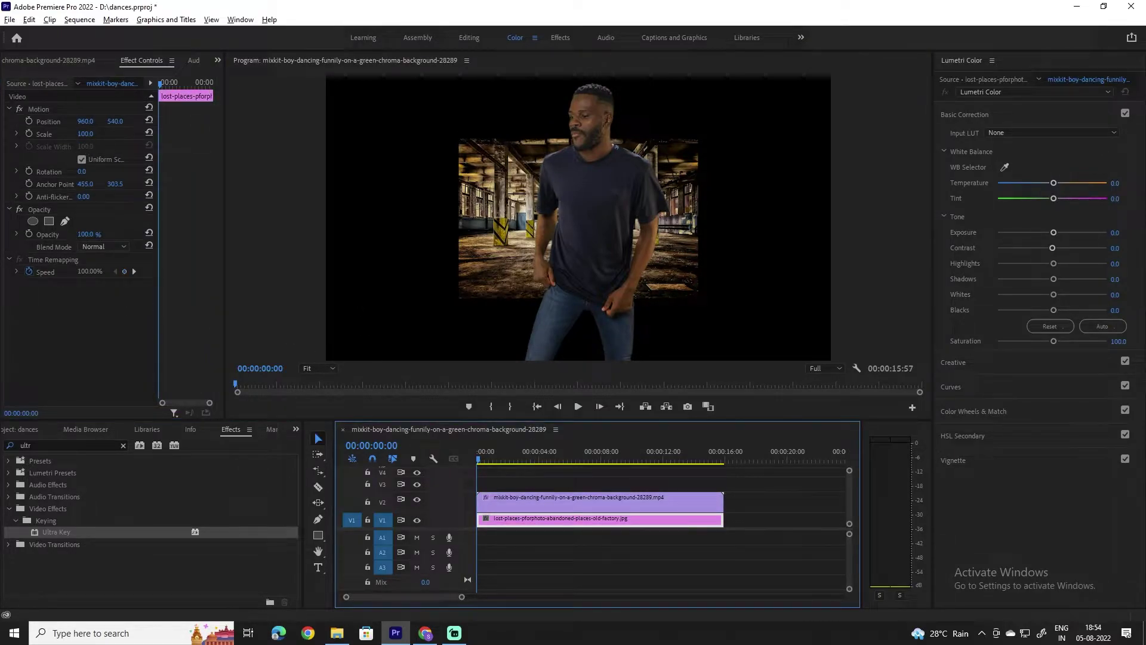
# Step: Scale the factory image to 210%, add Gaussian Blur at Blurriness 8, and set Opacity to 83%
pyautogui.moveTo(86, 134); pyautogui.dragTo(136, 149)
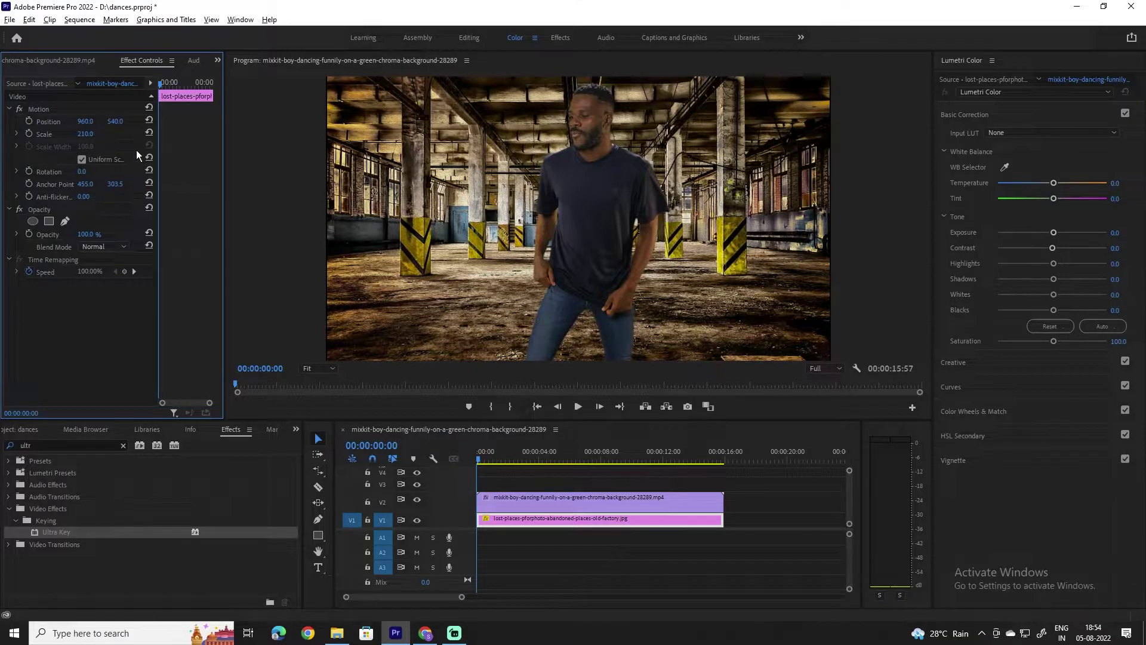
pyautogui.click(123, 447)
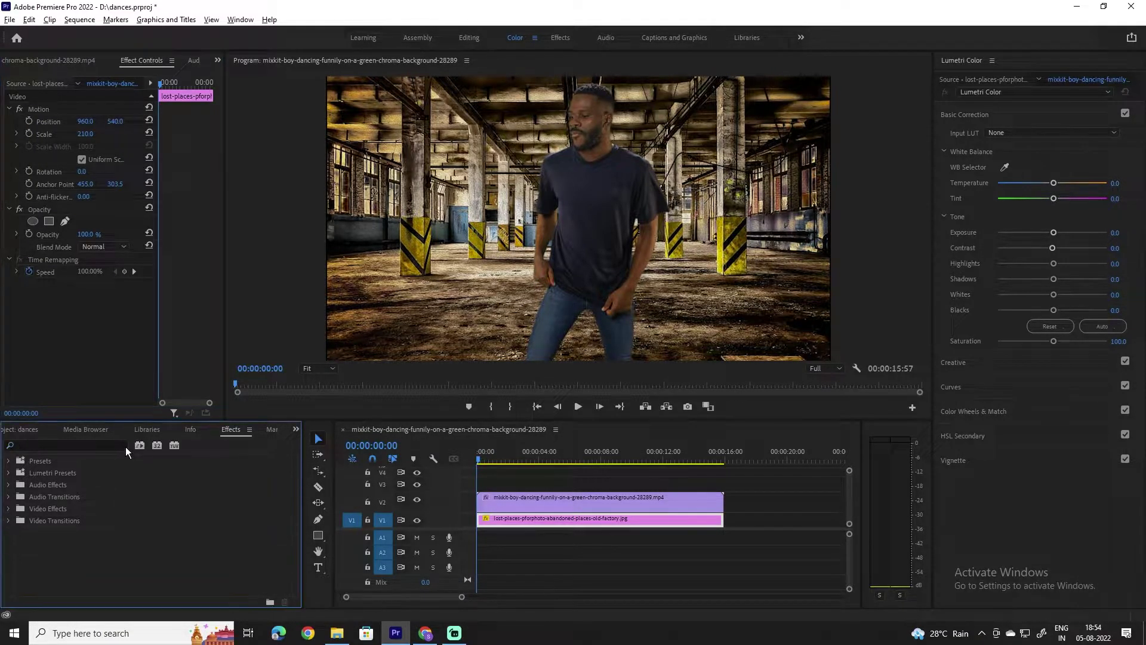
pyautogui.click(80, 446)
pyautogui.write('gau')
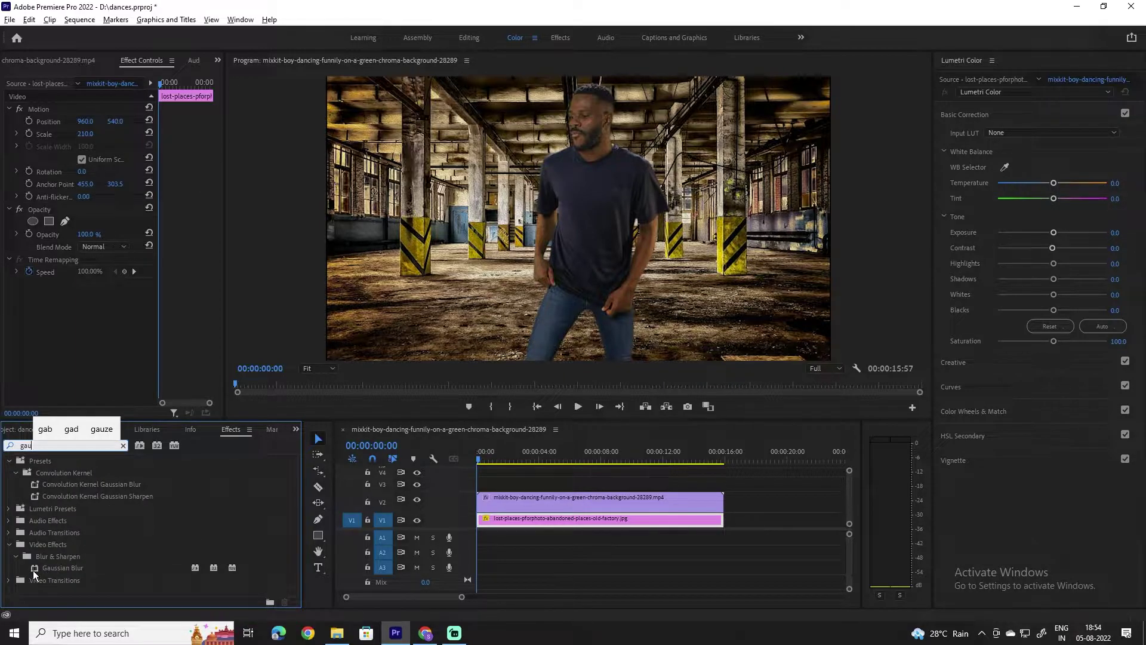
pyautogui.moveTo(33, 568); pyautogui.dragTo(505, 520)
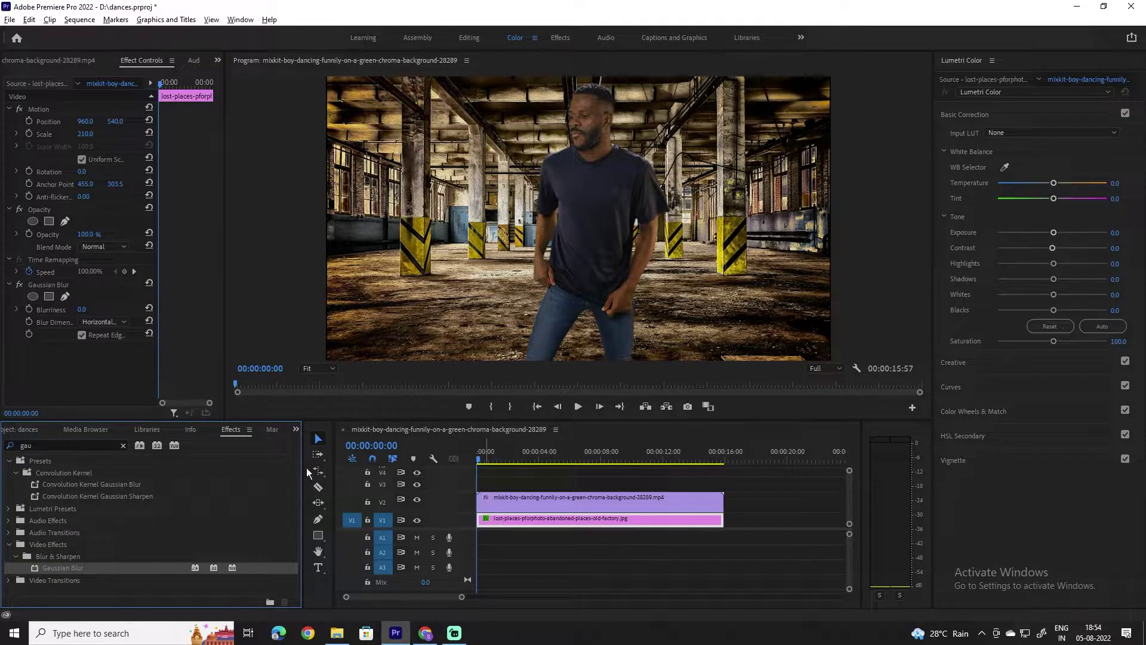
pyautogui.moveTo(82, 310); pyautogui.dragTo(87, 311)
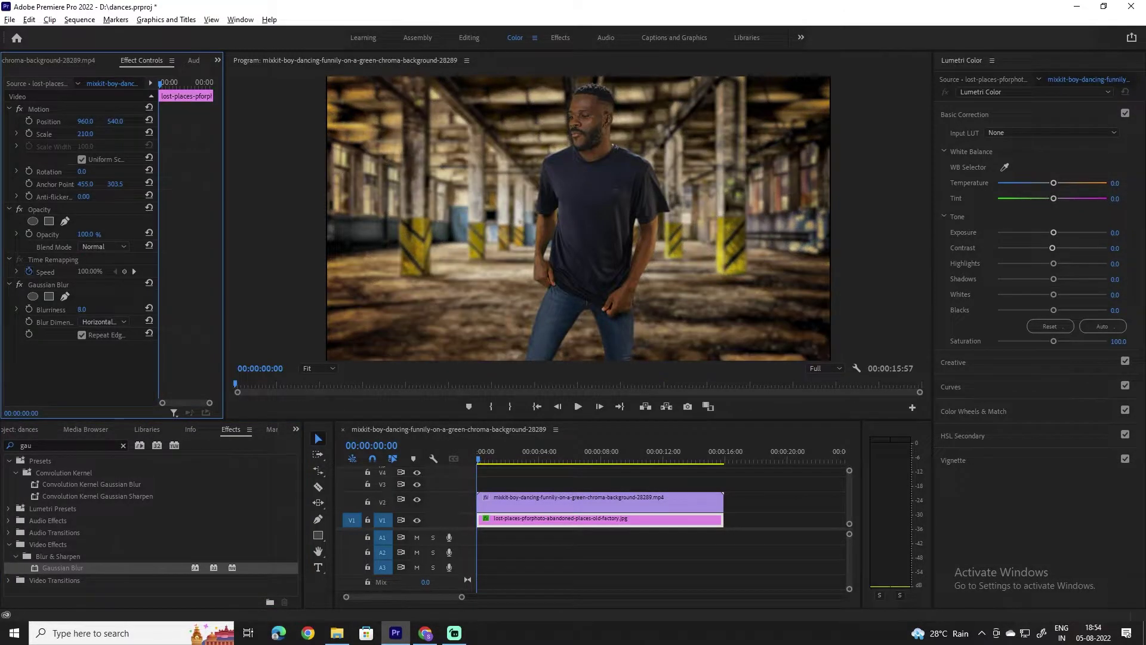
pyautogui.moveTo(85, 234); pyautogui.dragTo(92, 242)
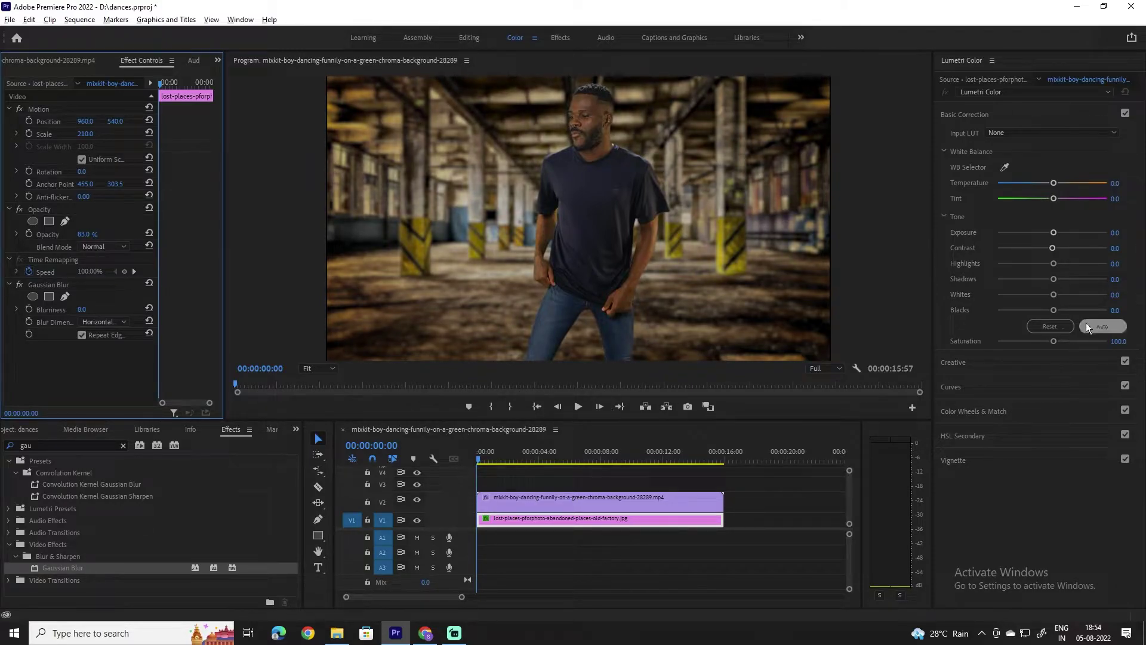
# Step: Match the factory background's colours to the reference frame using Comparison View and Apply Match
pyautogui.click(1002, 413)
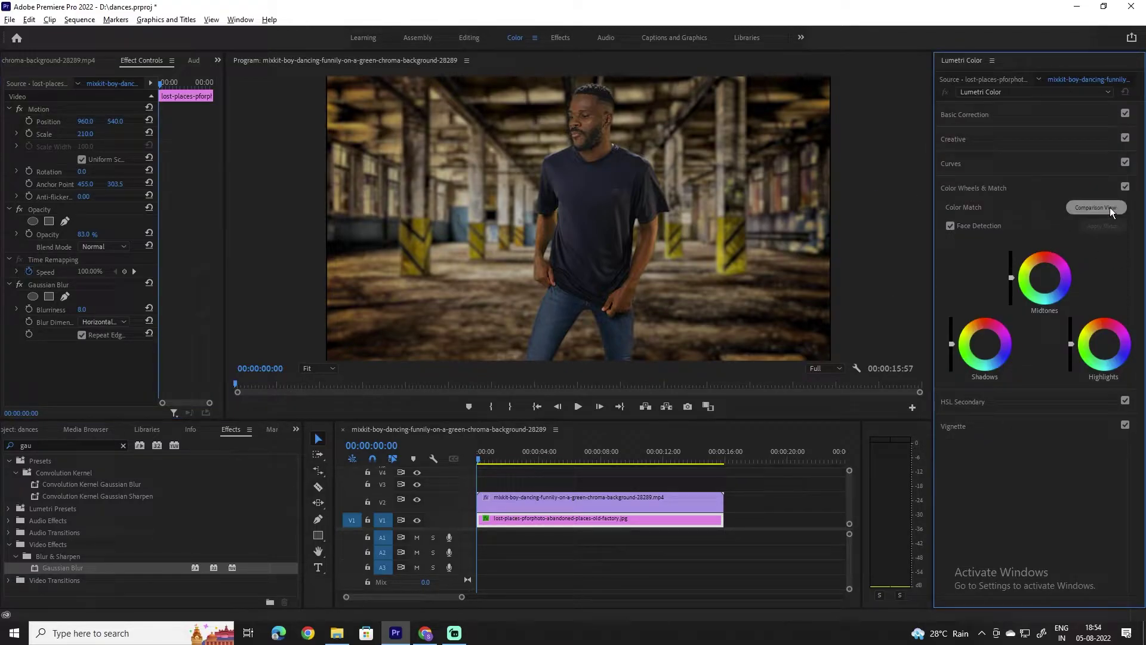
pyautogui.click(1110, 207)
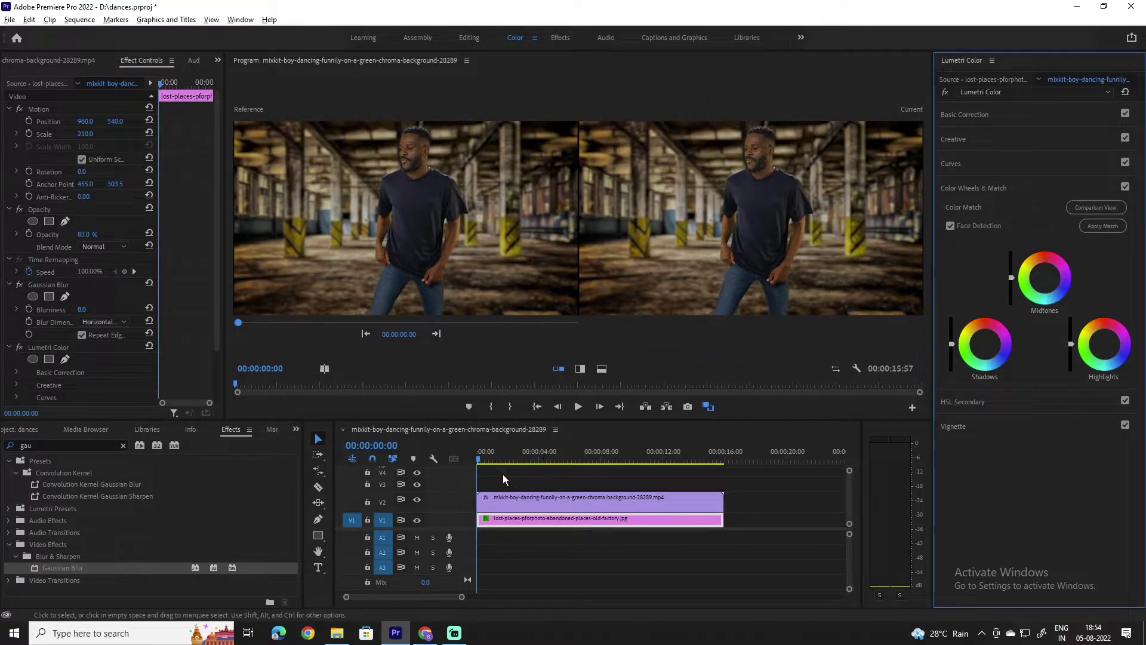
pyautogui.press('space')
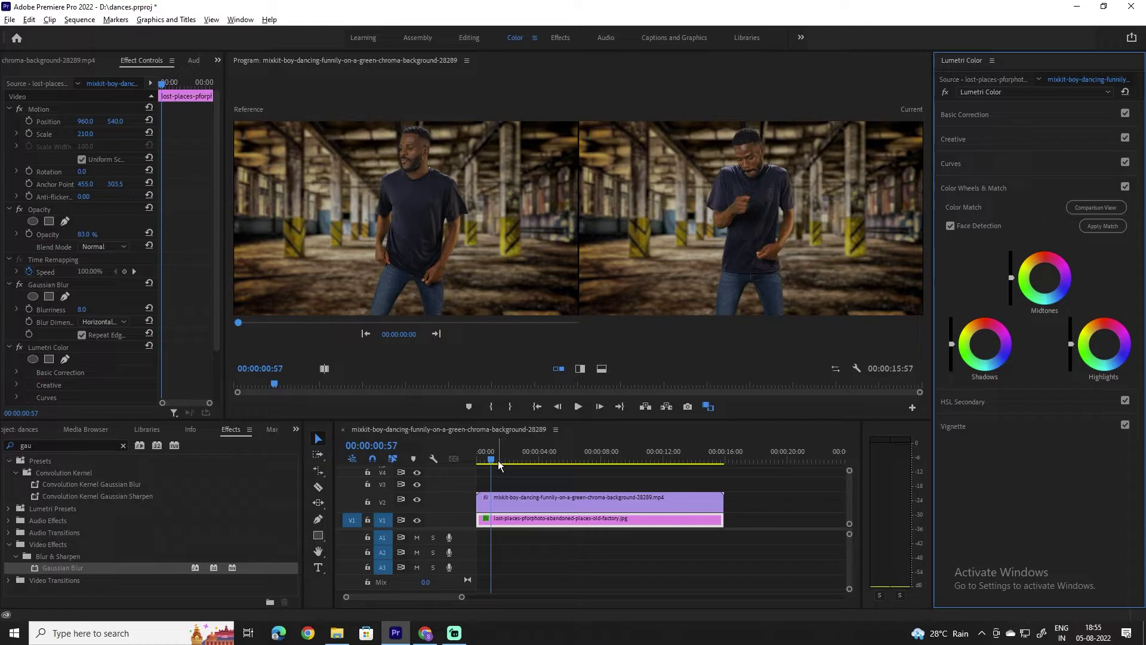
pyautogui.click(482, 457)
pyautogui.moveTo(512, 502); pyautogui.dragTo(523, 503)
pyautogui.click(1101, 228)
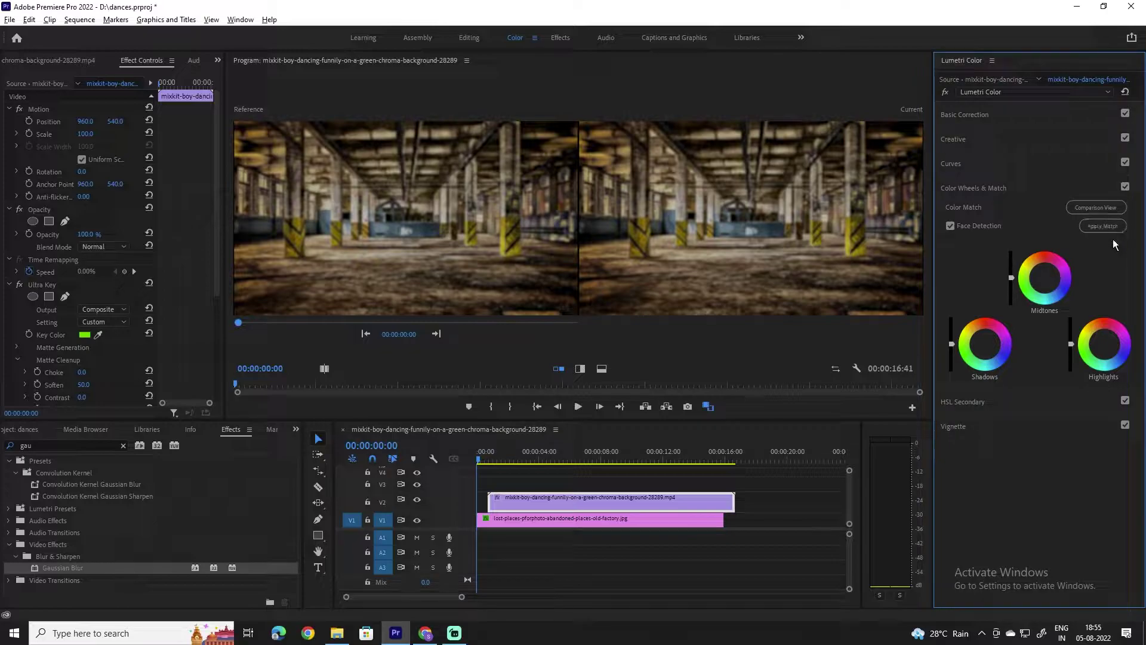
pyautogui.click(539, 473)
pyautogui.press('space')
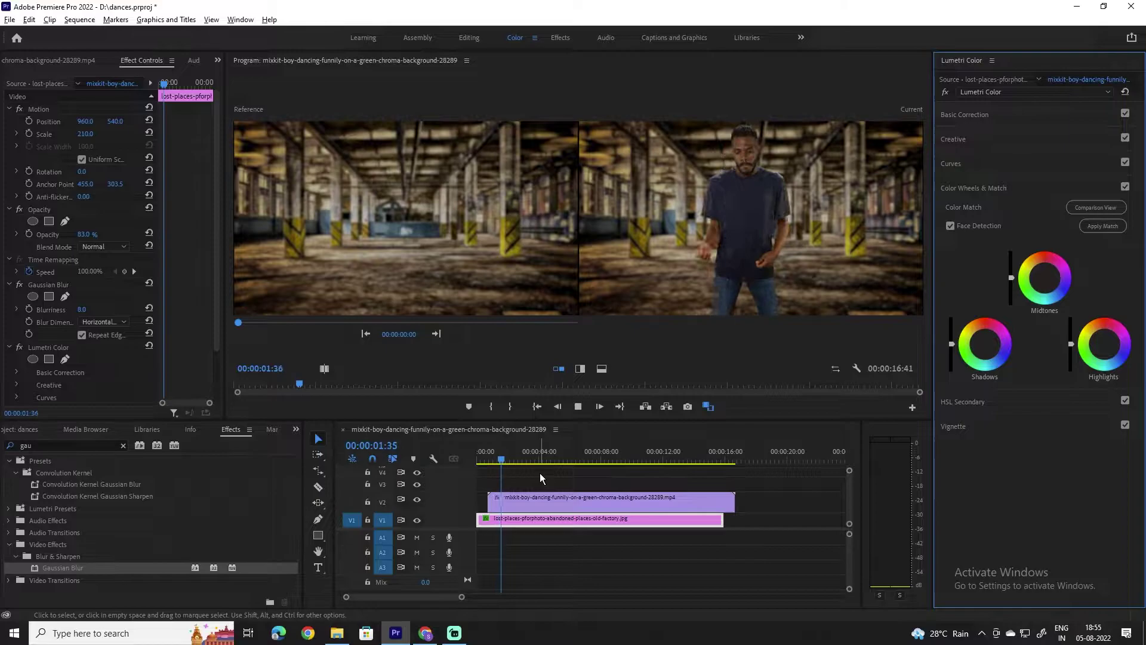
pyautogui.click(1116, 229)
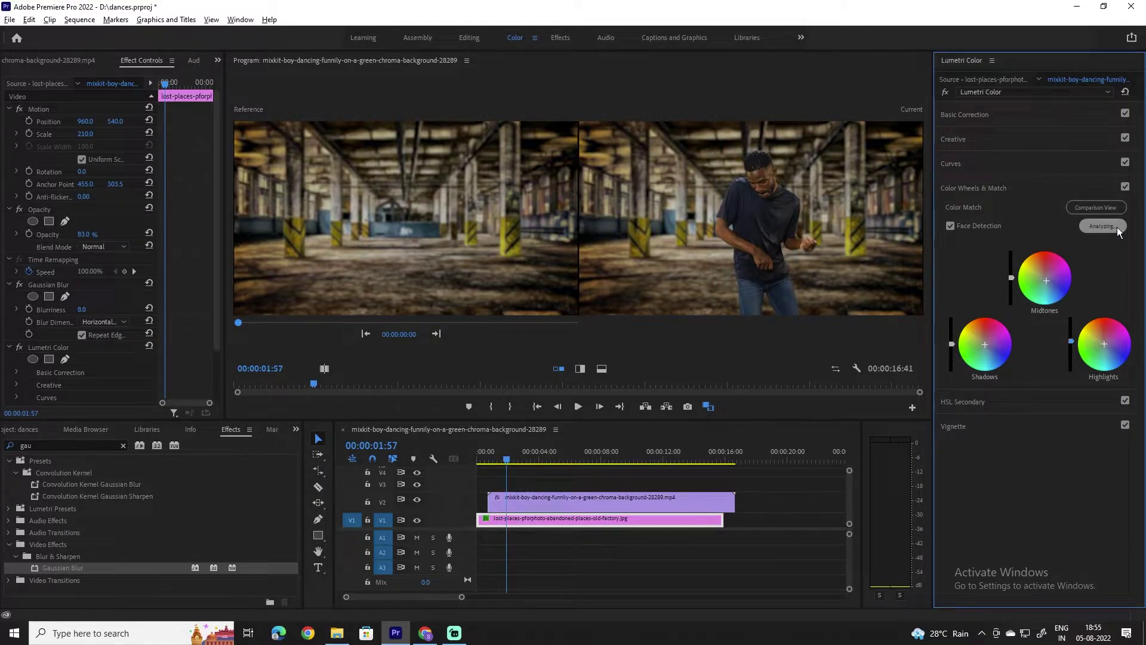
pyautogui.click(509, 510)
pyautogui.press('Home')
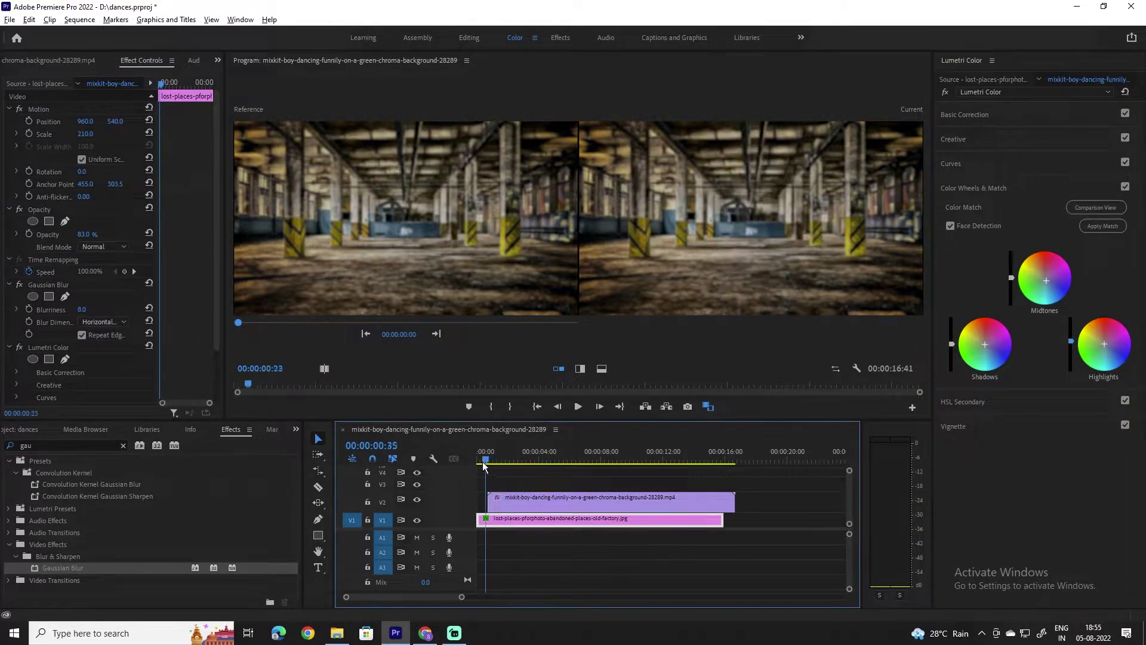
pyautogui.click(513, 454)
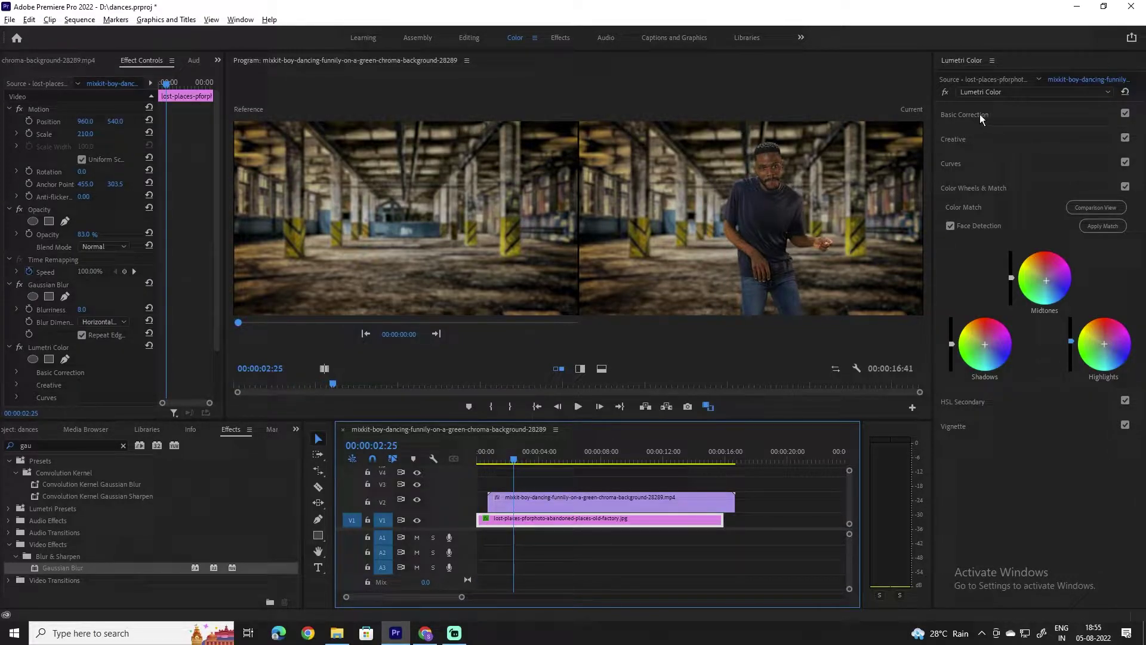
# Step: In Basic Correction set Exposure 1.0, Contrast 7.6, Highlights 2.2, Shadows 8.7, Saturation 112
pyautogui.click(1015, 115)
pyautogui.moveTo(1054, 237); pyautogui.dragTo(1068, 242)
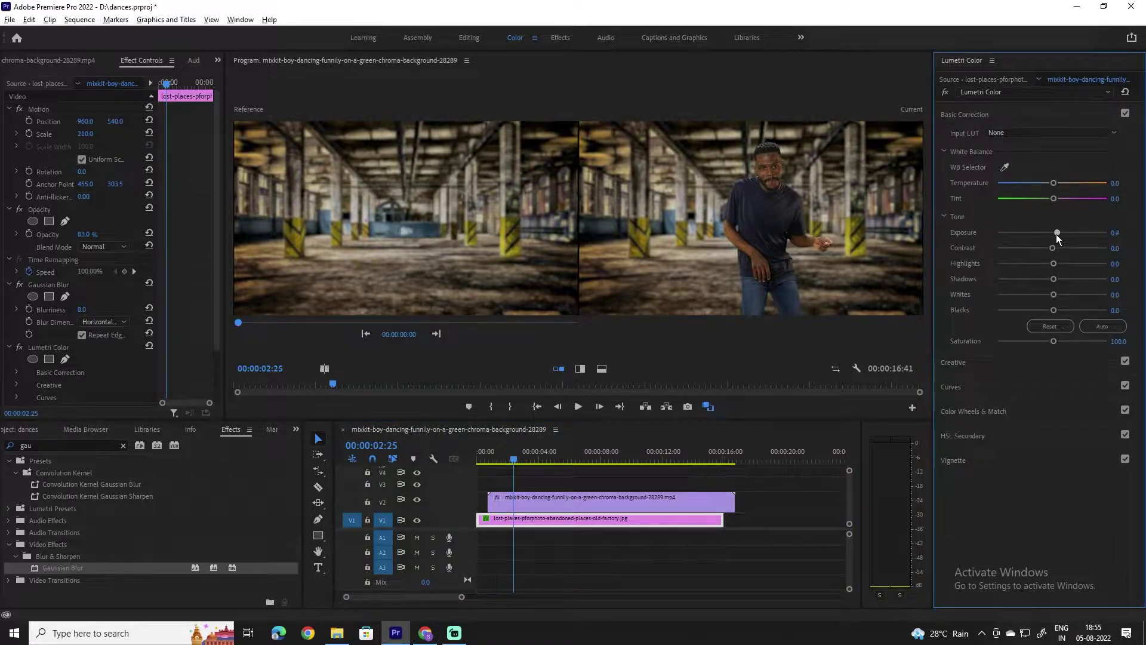
pyautogui.moveTo(1067, 241); pyautogui.dragTo(1056, 281)
pyautogui.moveTo(1053, 341); pyautogui.dragTo(1059, 342)
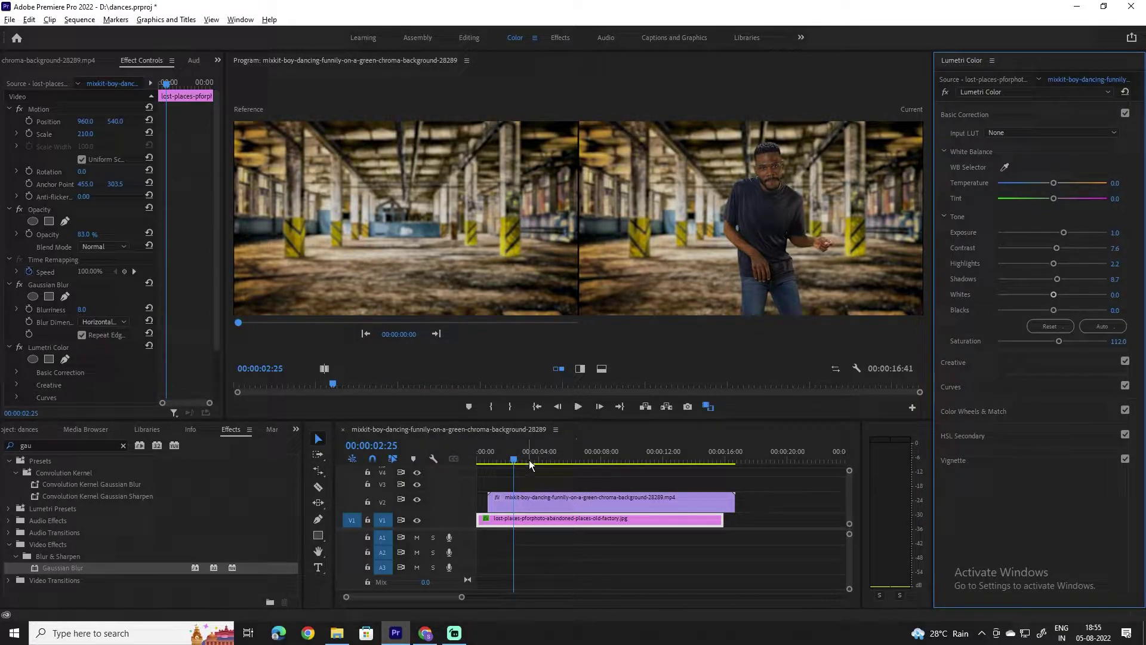
pyautogui.press('space')
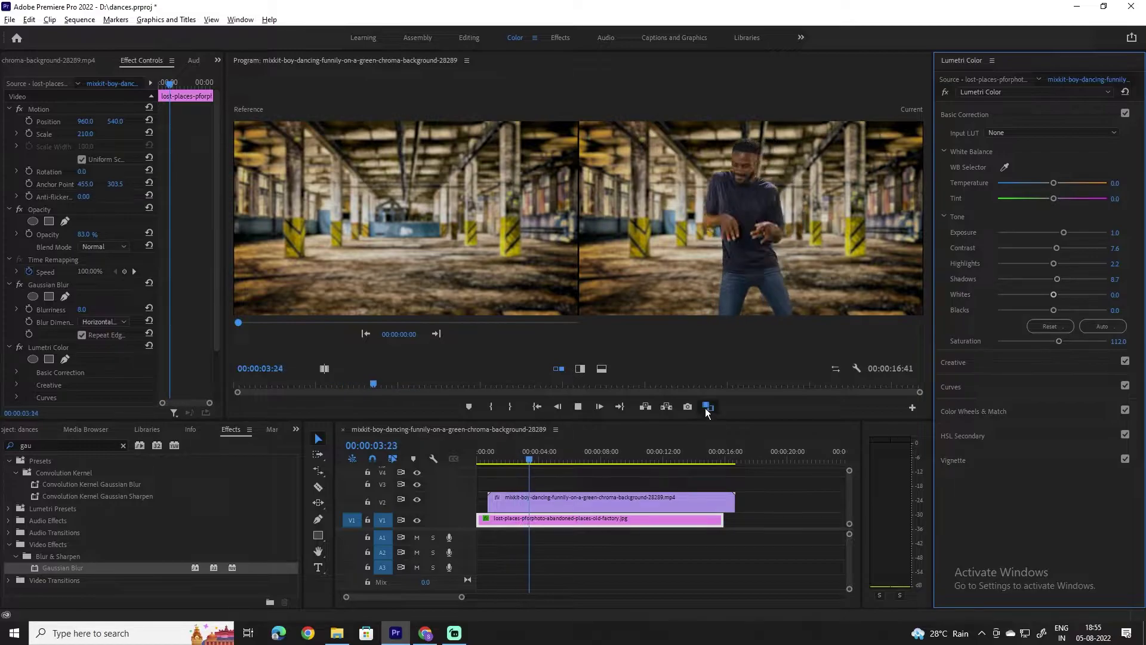
# Step: Leave Comparison View, move the dancer clip to 00:00, duplicate it onto V3, and hide V3
pyautogui.click(707, 406)
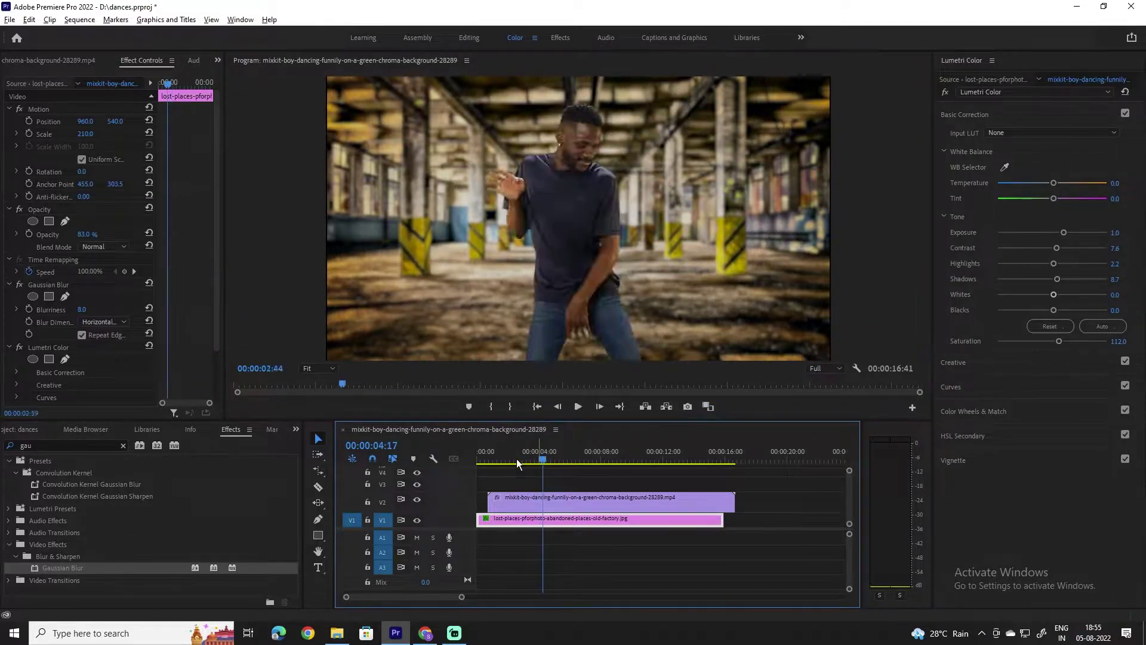
pyautogui.moveTo(517, 459); pyautogui.dragTo(451, 464)
pyautogui.moveTo(489, 507); pyautogui.dragTo(478, 506)
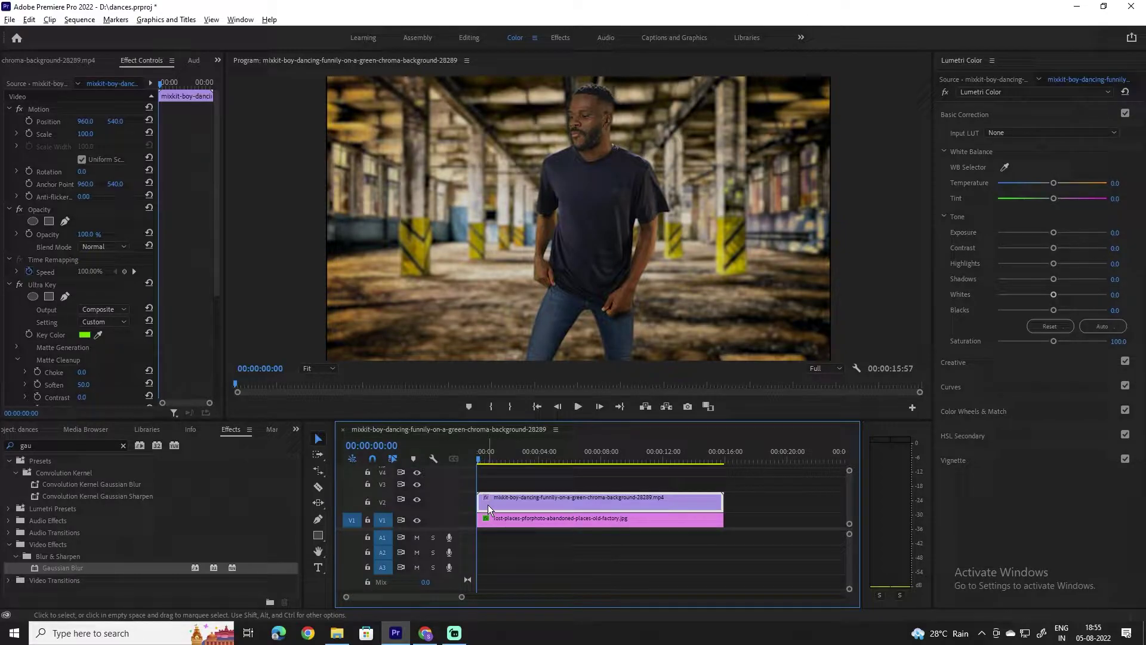
pyautogui.moveTo(489, 504); pyautogui.dragTo(491, 484)
pyautogui.click(416, 484)
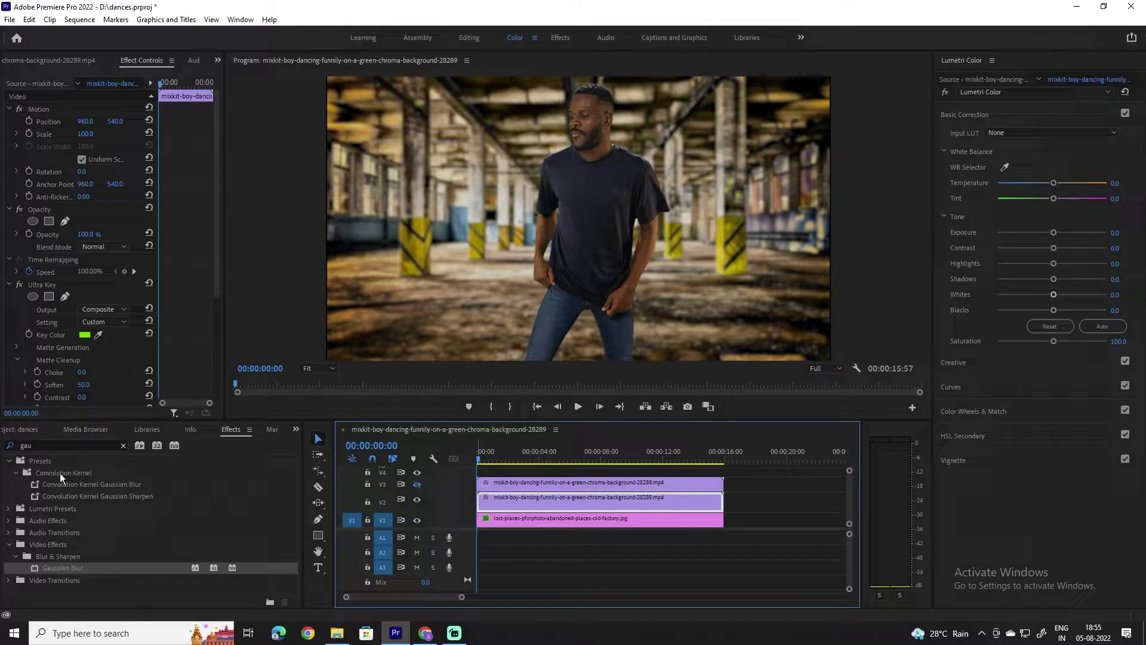
# Step: Apply Find Edges to the lower dancer clip with Invert enabled
pyautogui.click(125, 445)
pyautogui.click(77, 442)
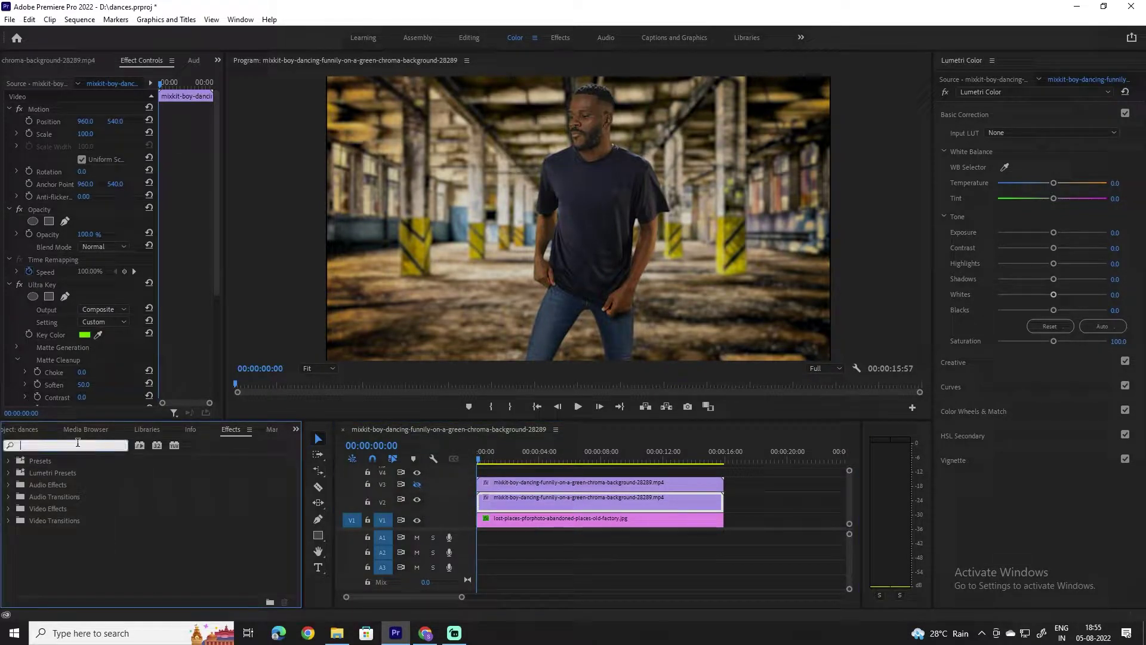
pyautogui.write('fi')
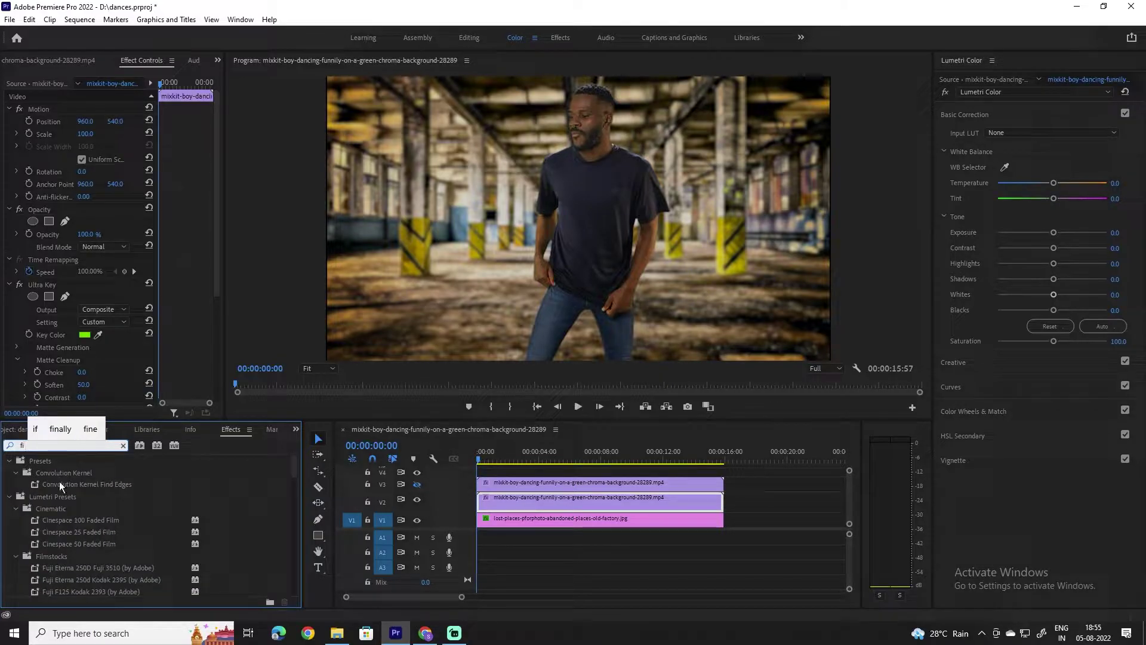
pyautogui.write('nd')
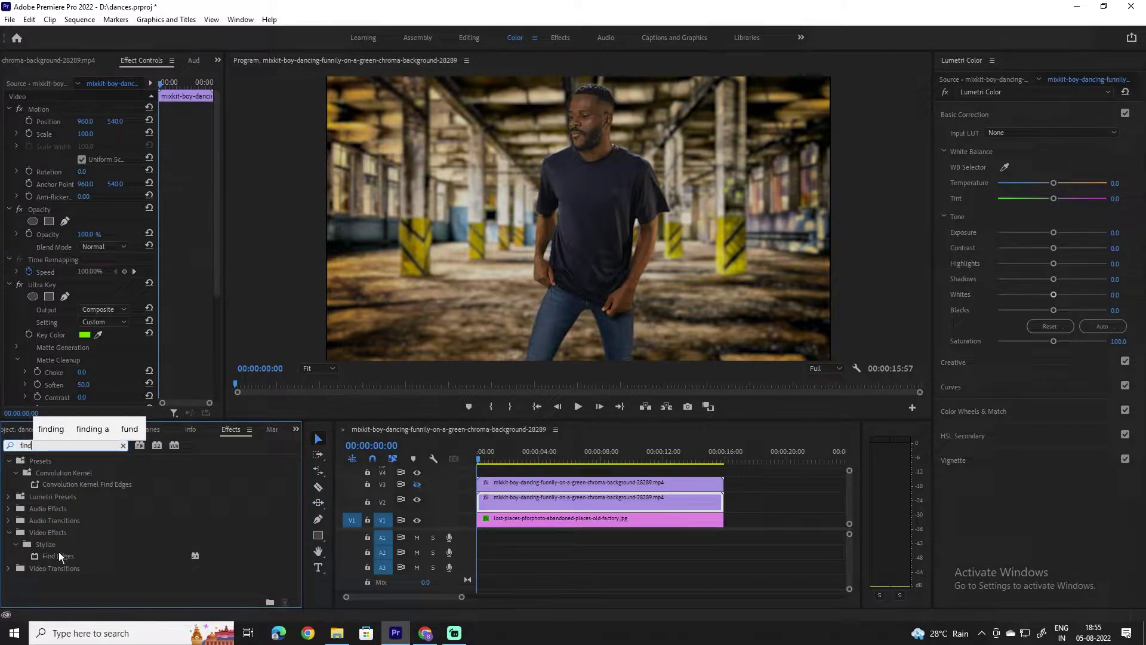
pyautogui.moveTo(34, 556); pyautogui.dragTo(597, 502)
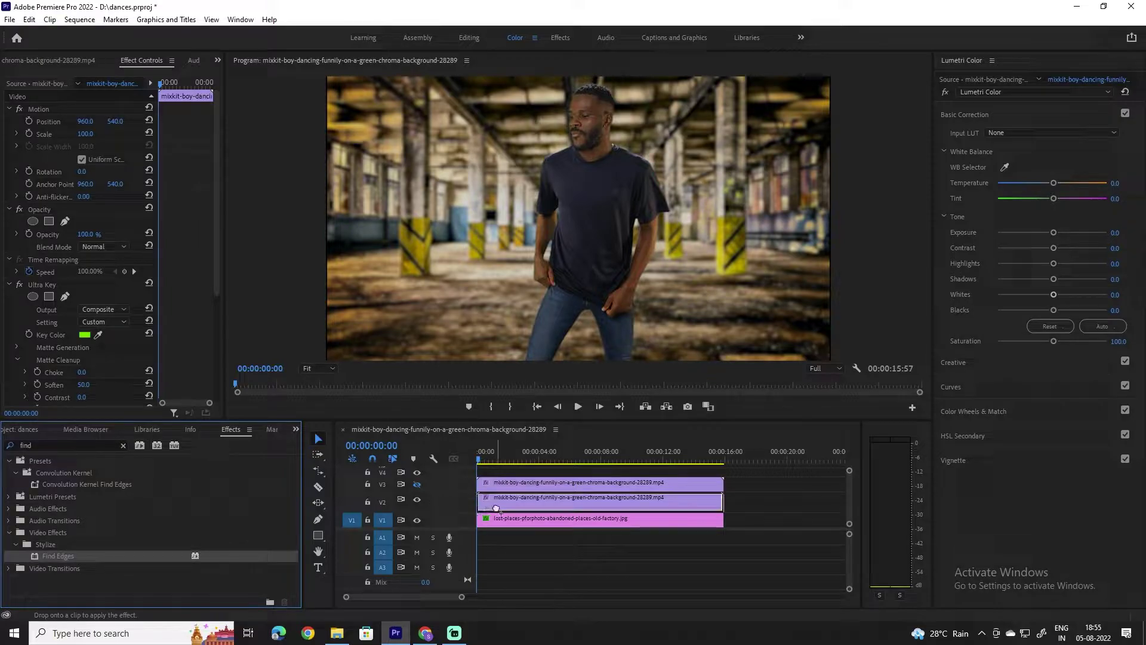
pyautogui.scroll(-4, 188, 275)
pyautogui.scroll(-2, 188, 323)
pyautogui.click(81, 362)
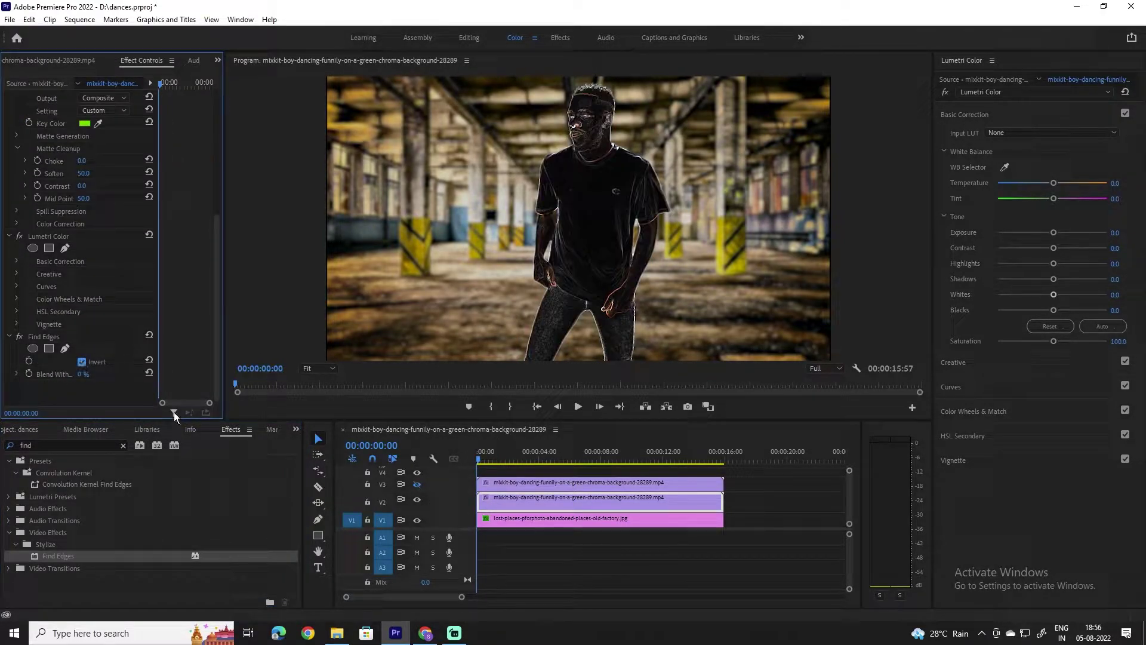
# Step: Clear the effects search and search for 'alp'
pyautogui.click(123, 446)
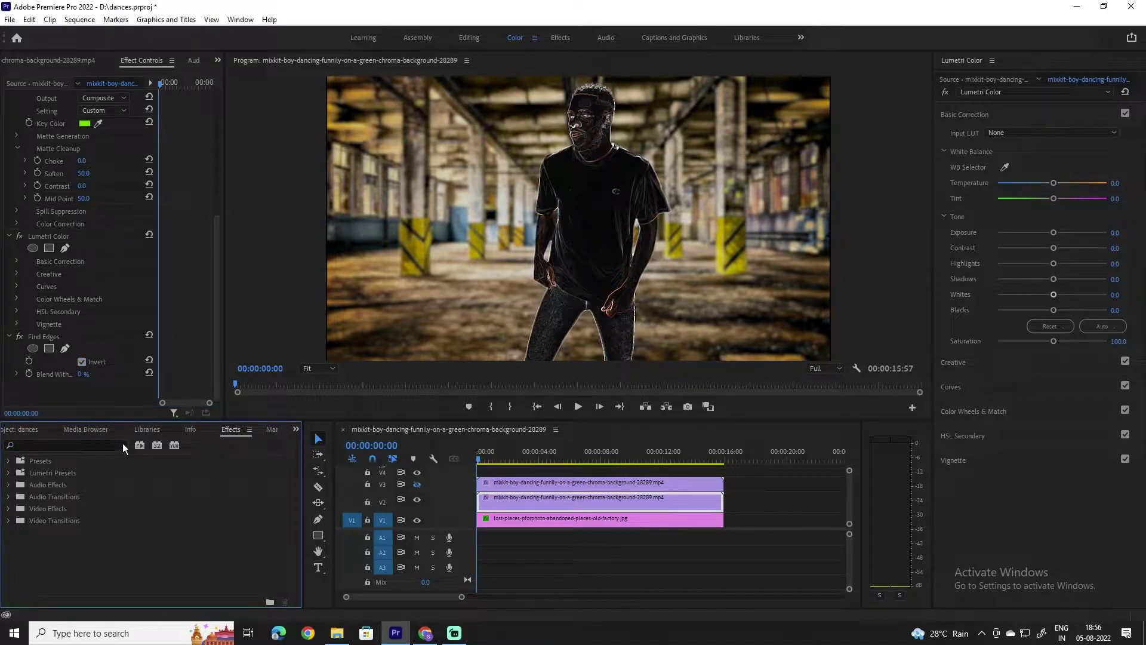
pyautogui.click(49, 445)
pyautogui.write('alp')
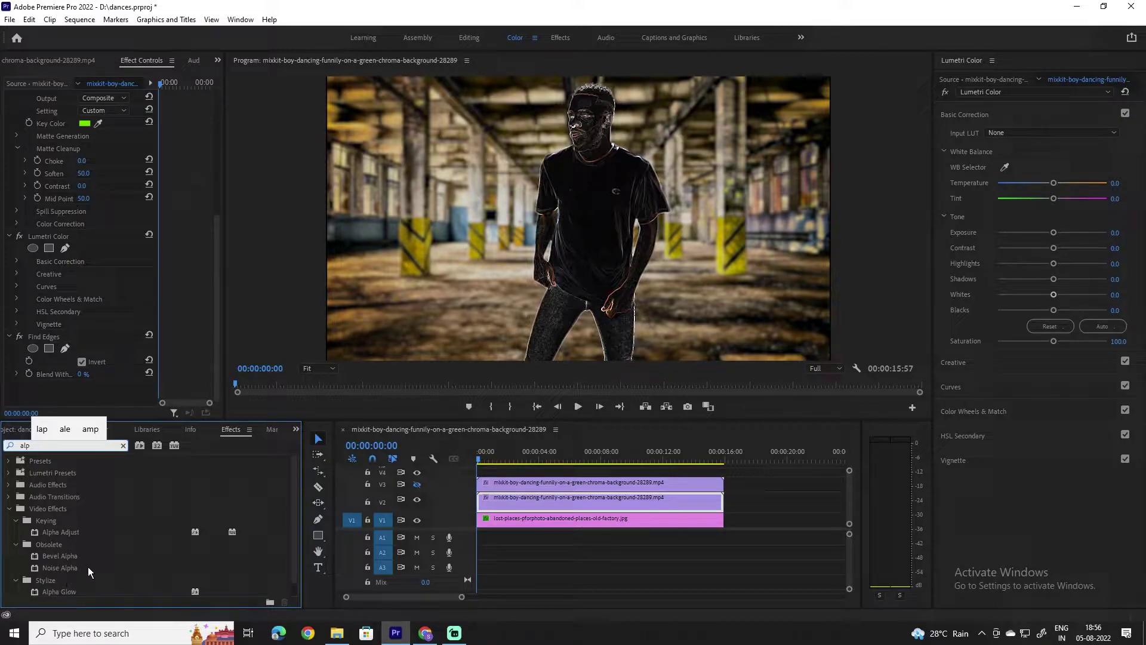
# Step: Apply Alpha Glow to the lower dancer clip with Glow 10 and Fade Out unchecked
pyautogui.scroll(-1, 88, 568)
pyautogui.click(36, 581)
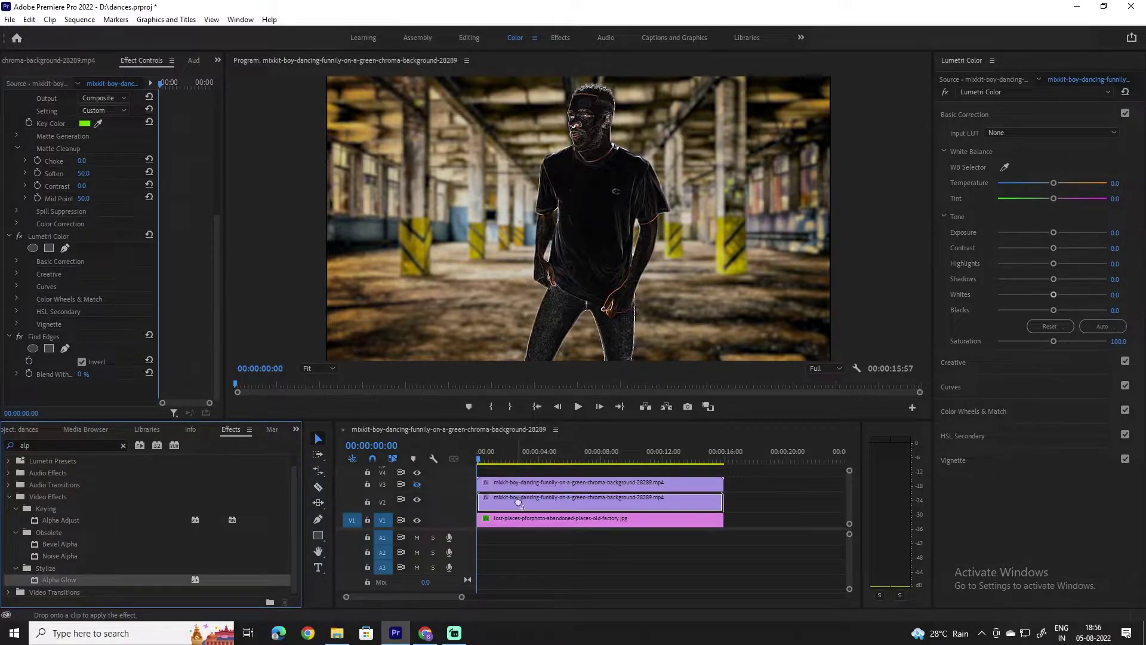
pyautogui.moveTo(37, 581); pyautogui.dragTo(520, 502)
pyautogui.scroll(-3, 179, 295)
pyautogui.scroll(-2, 206, 302)
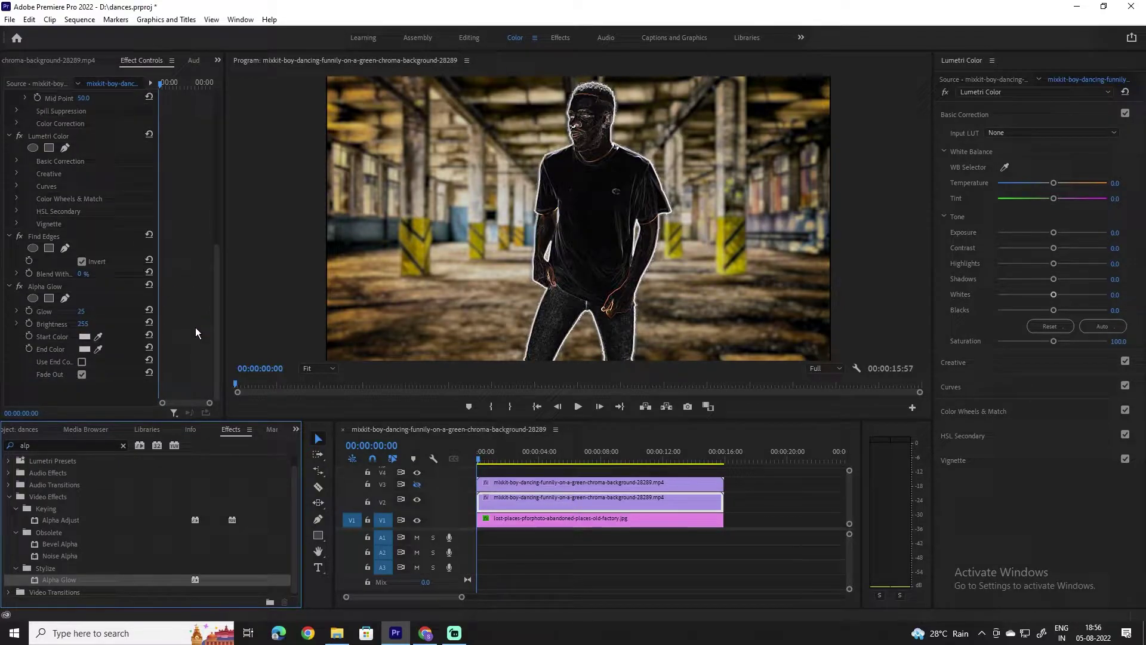
pyautogui.click(81, 311)
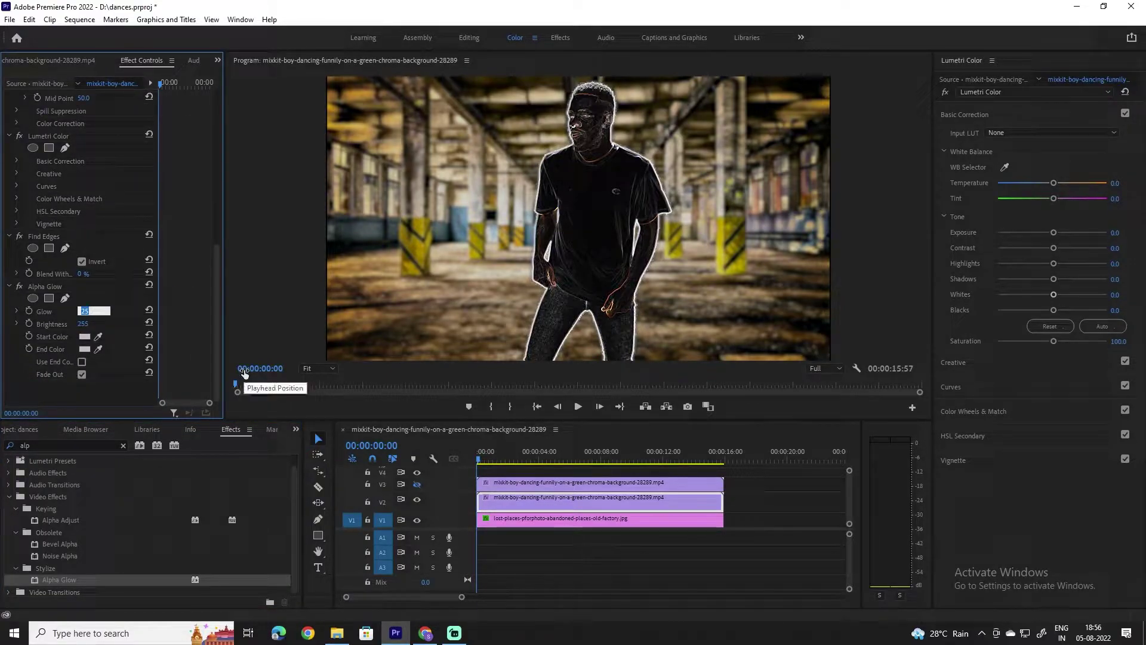
pyautogui.write('10')
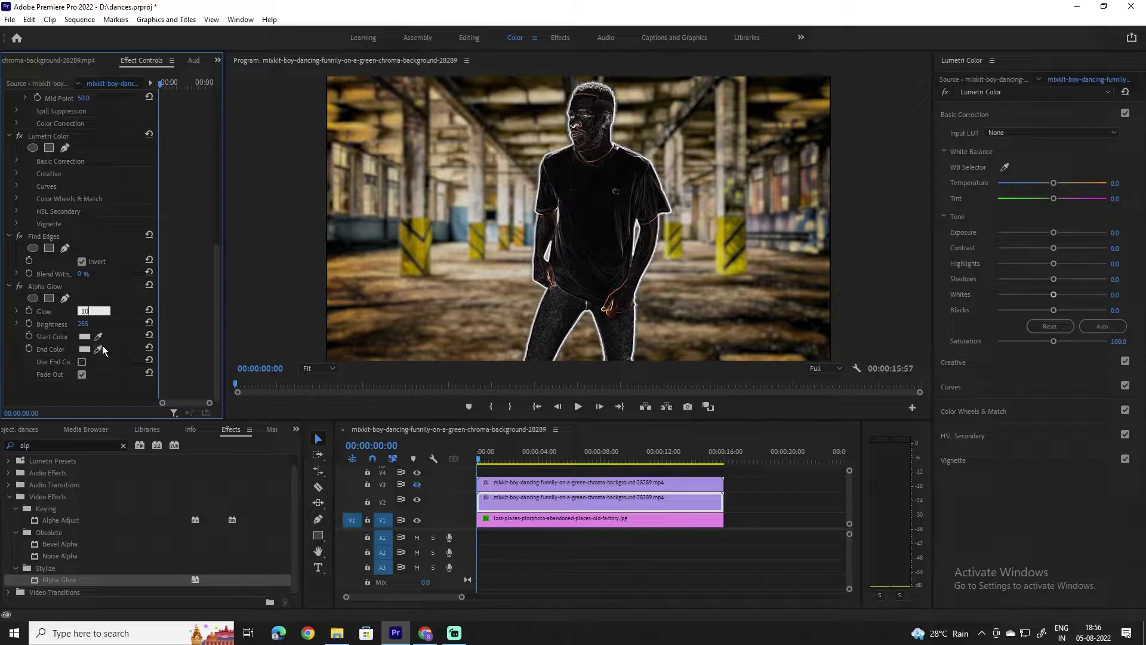
pyautogui.click(85, 375)
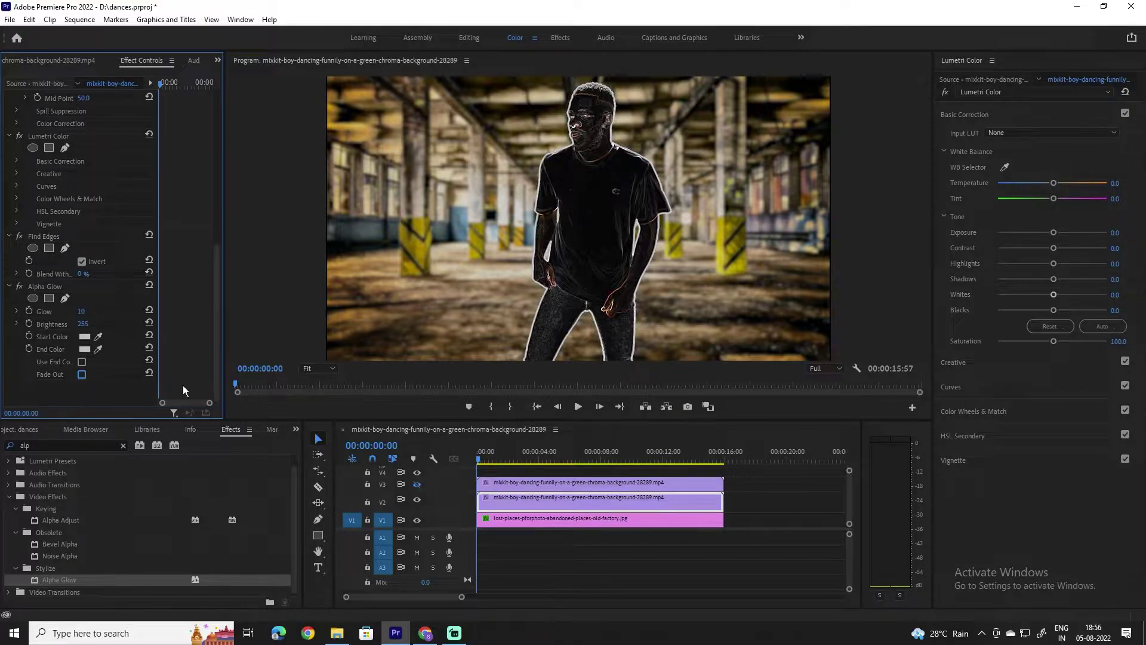
# Step: Clear the effects search and search for 'ext'
pyautogui.click(125, 446)
pyautogui.click(105, 445)
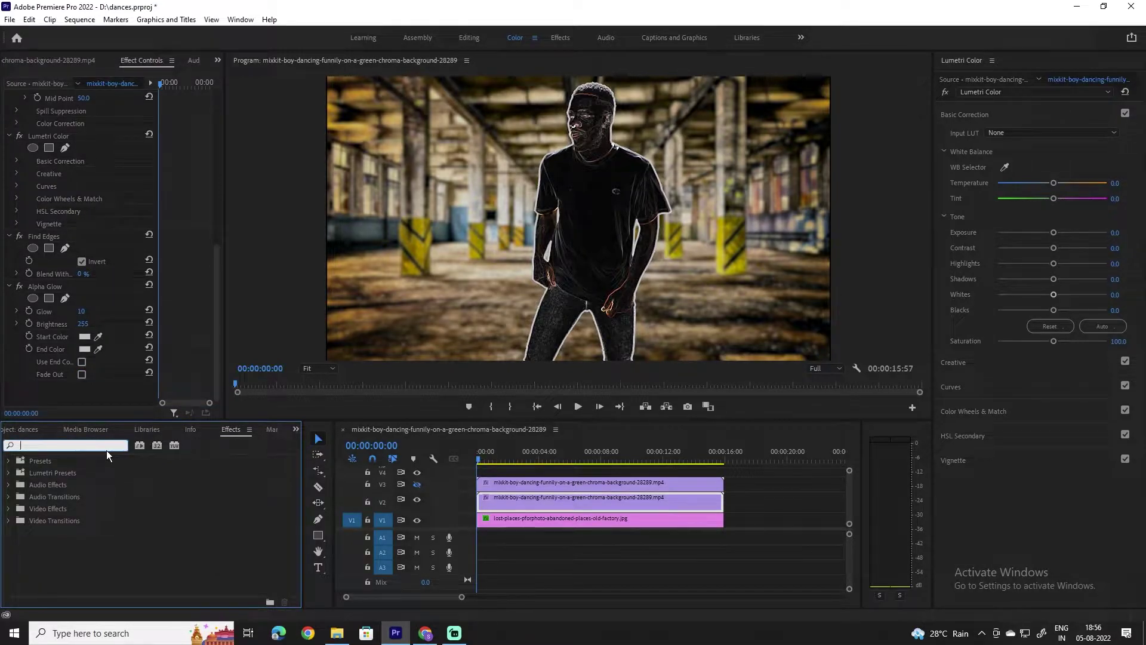
pyautogui.write('ext')
# Step: Apply Extract to the lower dancer clip with Black Input 150 and White Input 250
pyautogui.moveTo(43, 532); pyautogui.dragTo(597, 502)
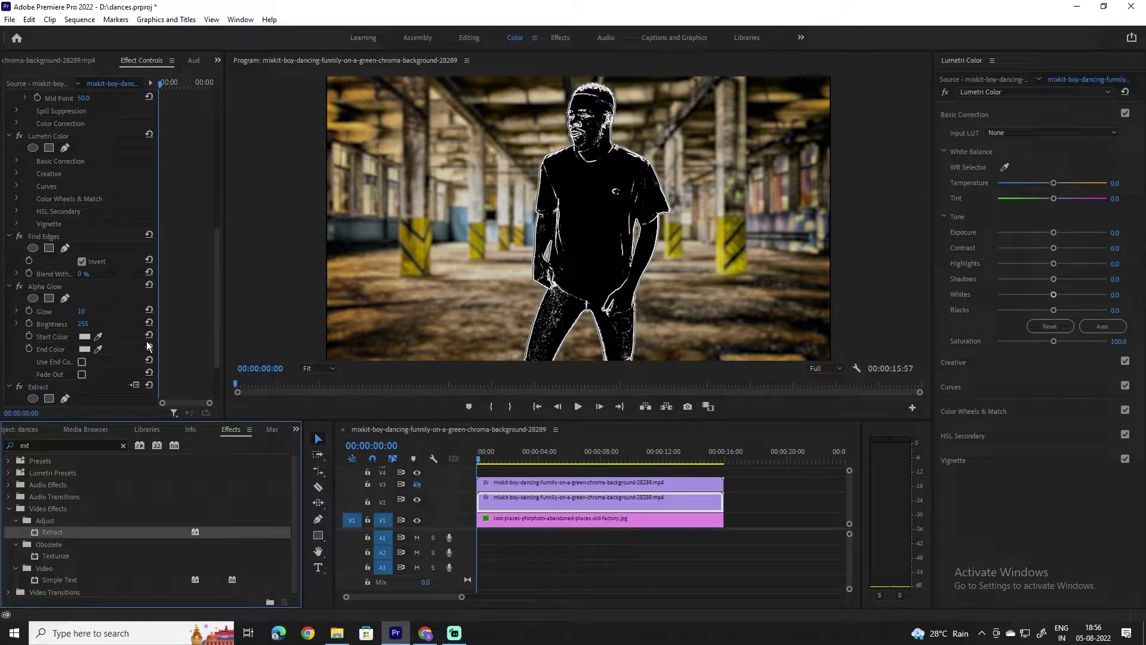
pyautogui.scroll(-2, 193, 334)
pyautogui.scroll(-1, 192, 335)
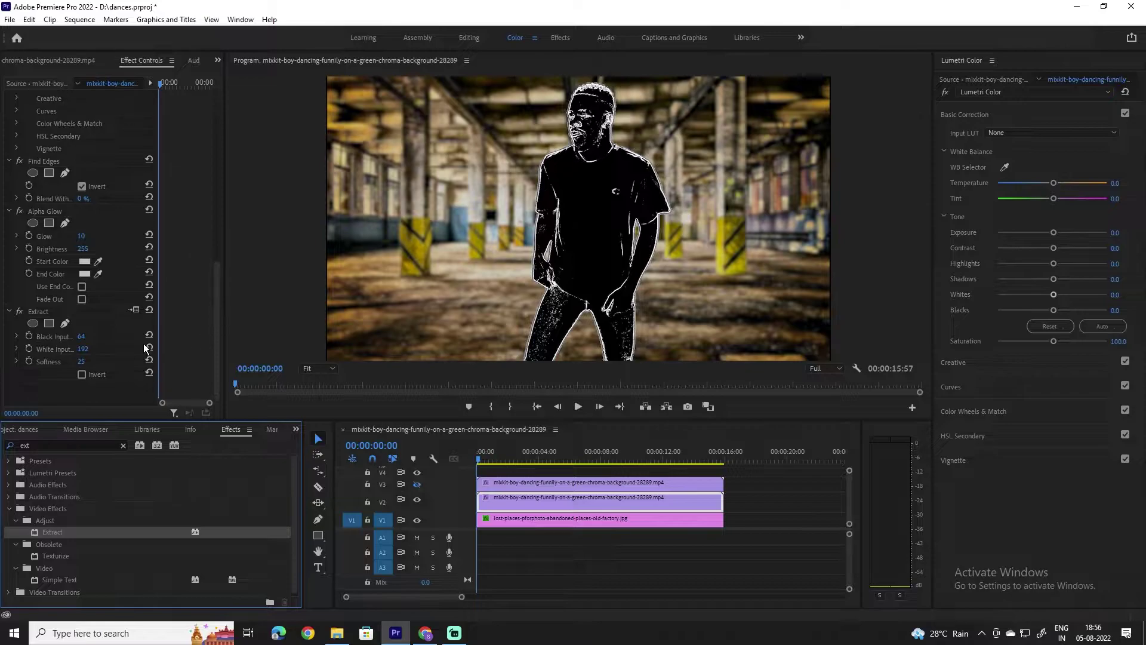
pyautogui.click(82, 336)
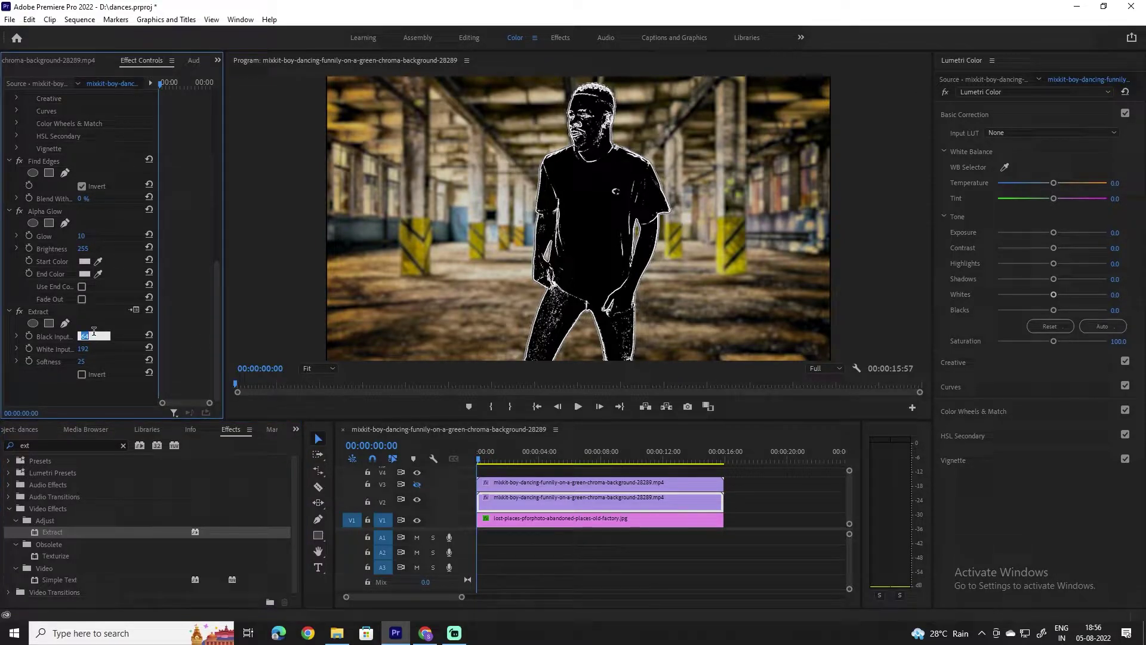
pyautogui.write('150')
pyautogui.press('Return')
pyautogui.moveTo(82, 348); pyautogui.dragTo(114, 349)
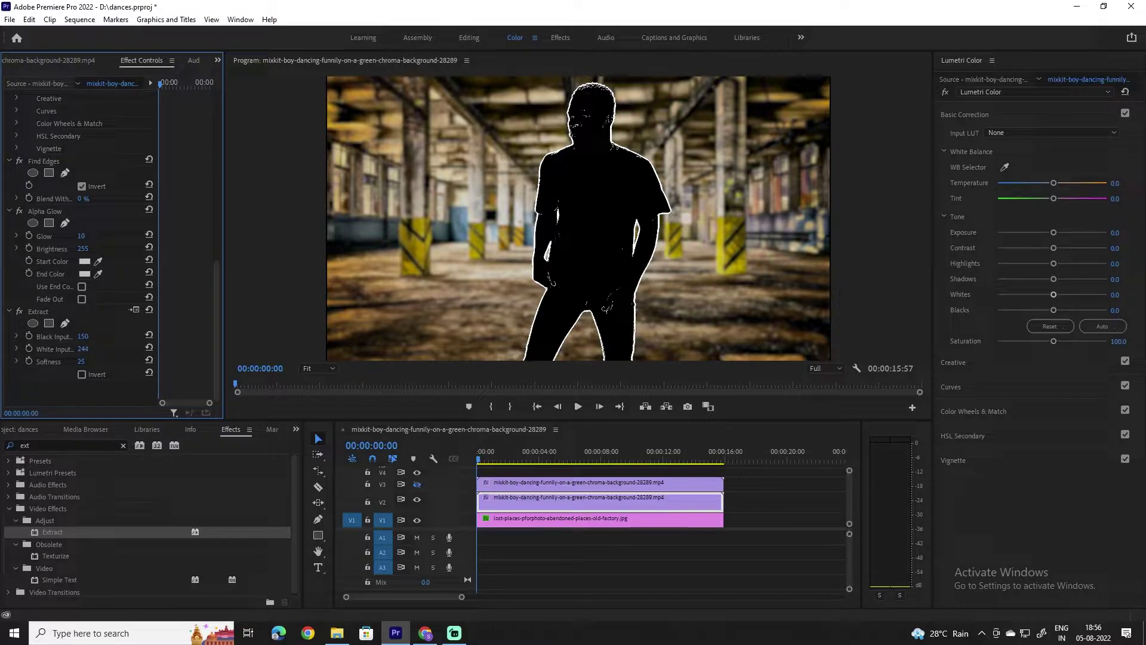
pyautogui.click(84, 350)
pyautogui.write('250')
pyautogui.press('Return')
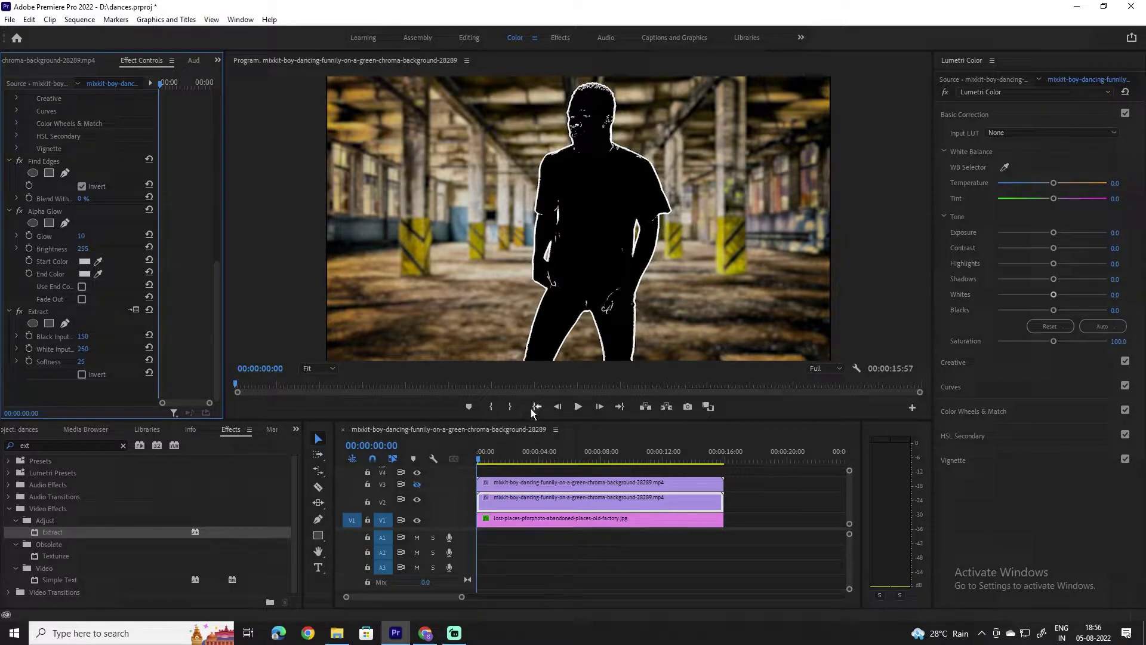
pyautogui.click(521, 498)
pyautogui.rightClick(522, 498)
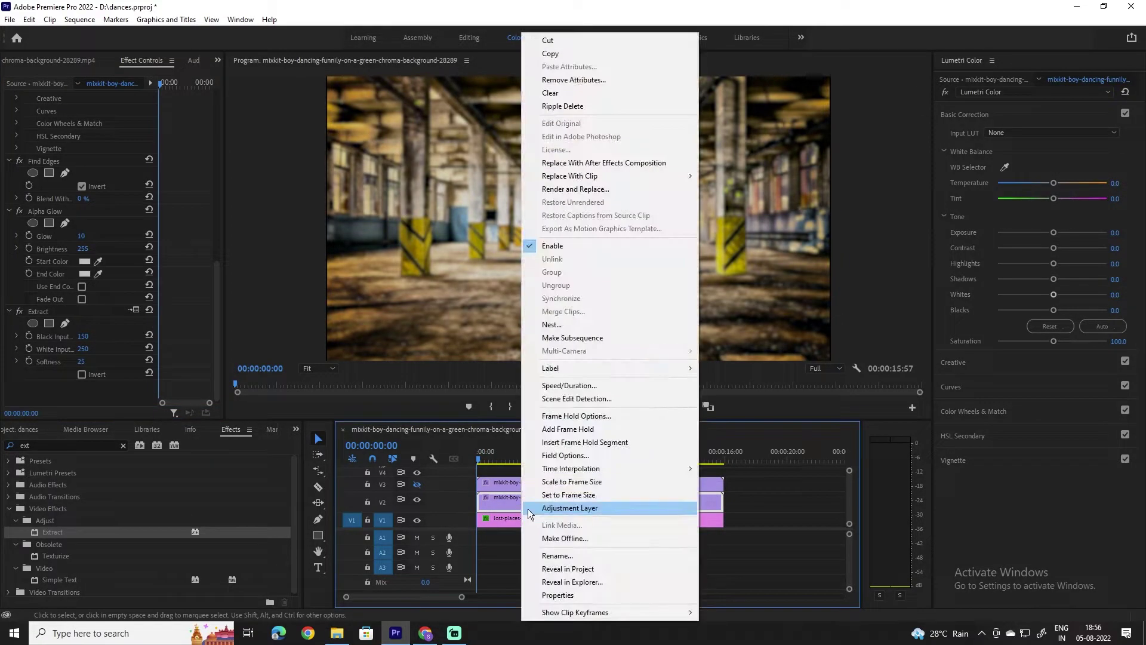
# Step: Nest the dancer clip as Nested Sequence 03, open it, and duplicate the clip onto the track below
pyautogui.click(560, 327)
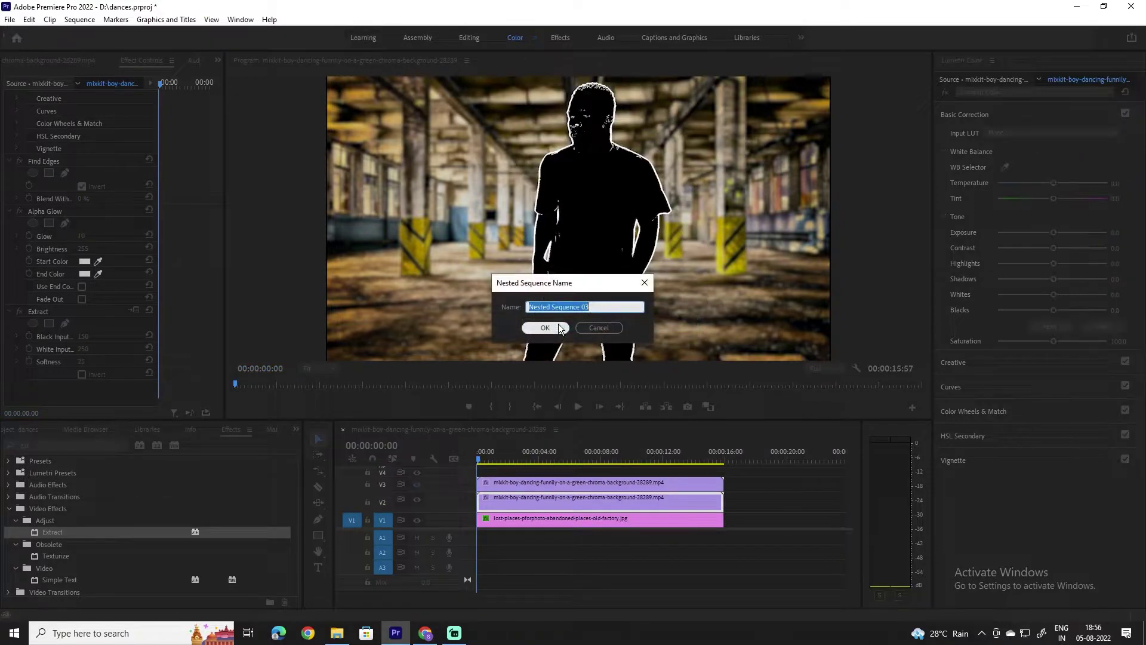
pyautogui.click(540, 328)
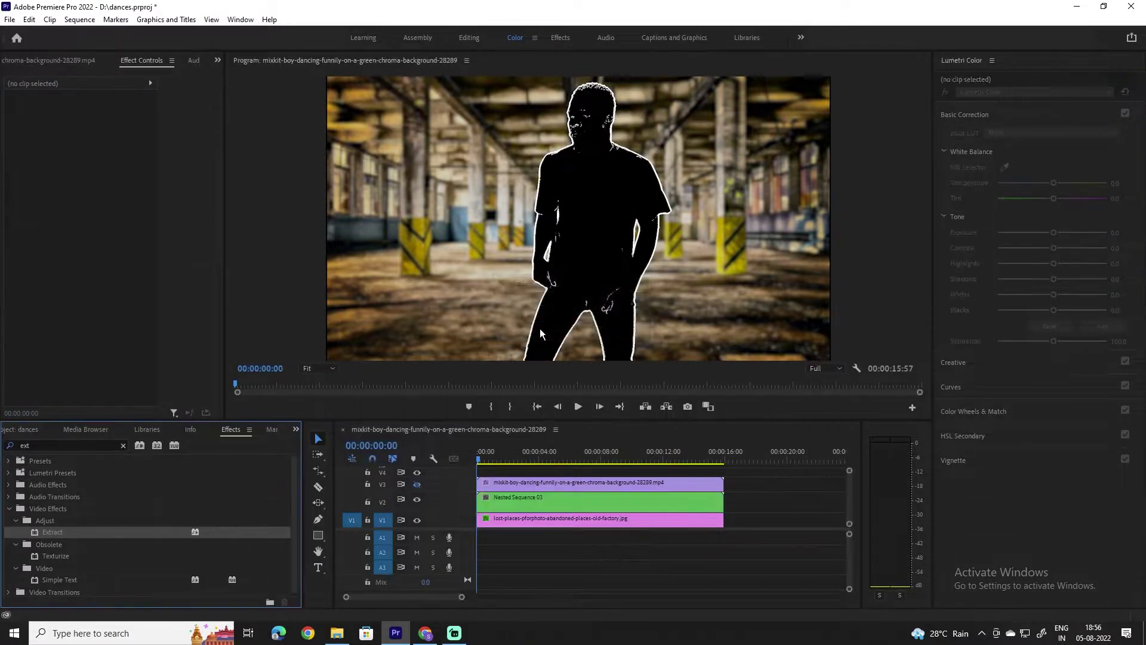
pyautogui.doubleClick(500, 500)
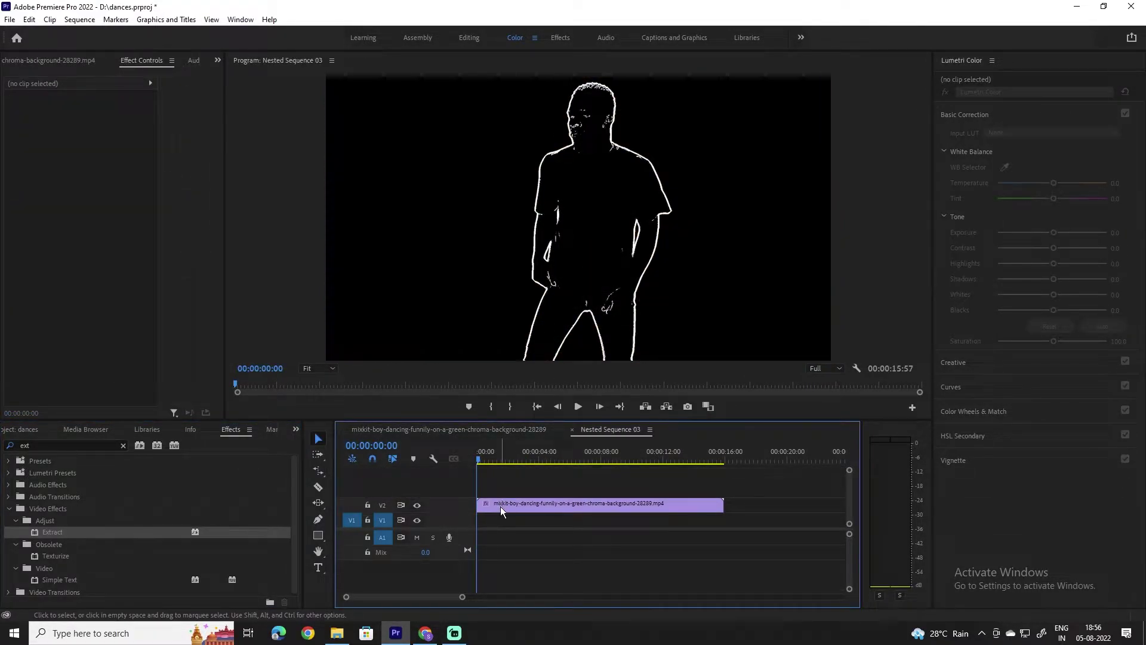
pyautogui.keyDown('alt'); pyautogui.moveTo(500, 507); pyautogui.dragTo(500, 521); pyautogui.keyUp('alt')
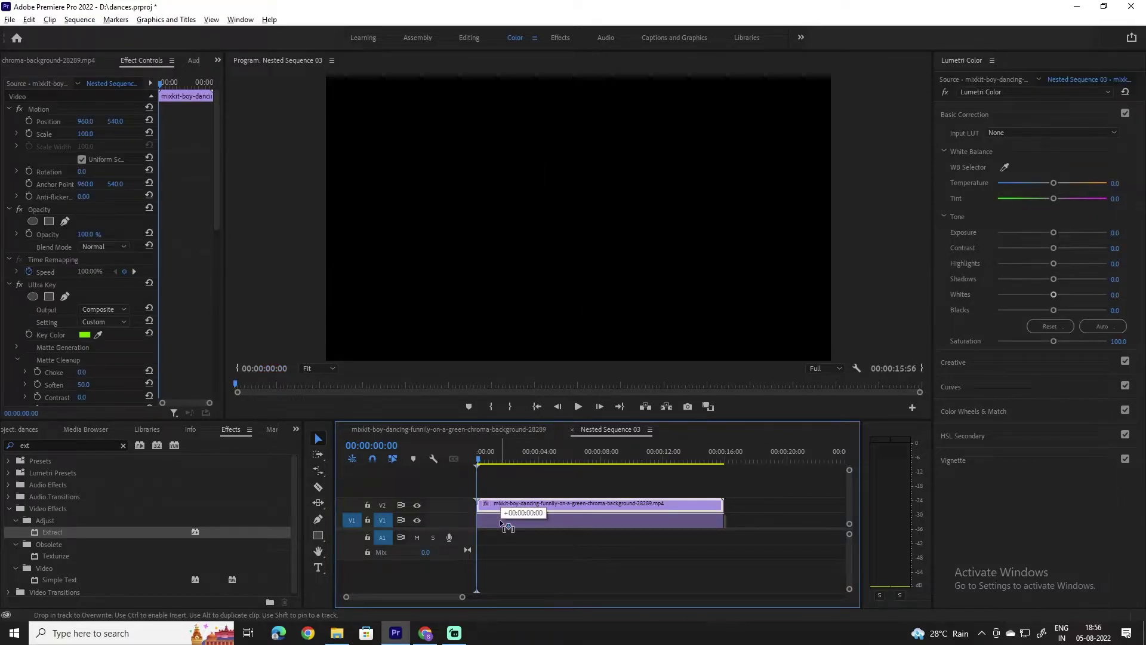
pyautogui.click(500, 521)
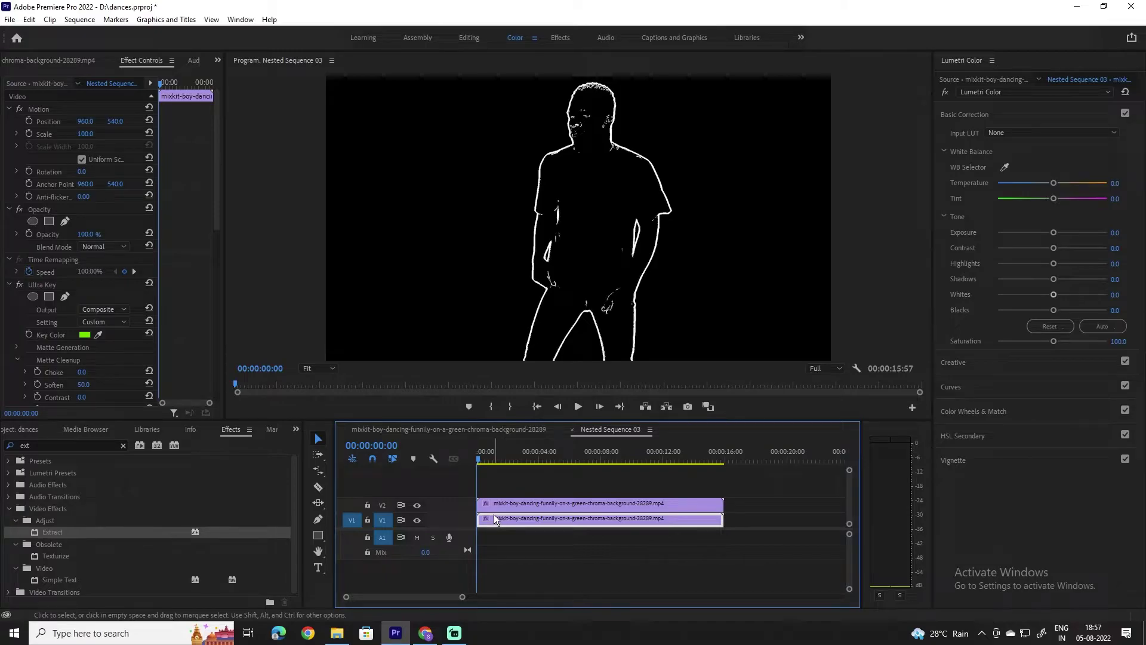
# Step: Apply Track Matte Key to the lower copy of the dancer clip
pyautogui.click(124, 446)
pyautogui.click(65, 447)
pyautogui.write('track')
pyautogui.moveTo(36, 533); pyautogui.dragTo(487, 520)
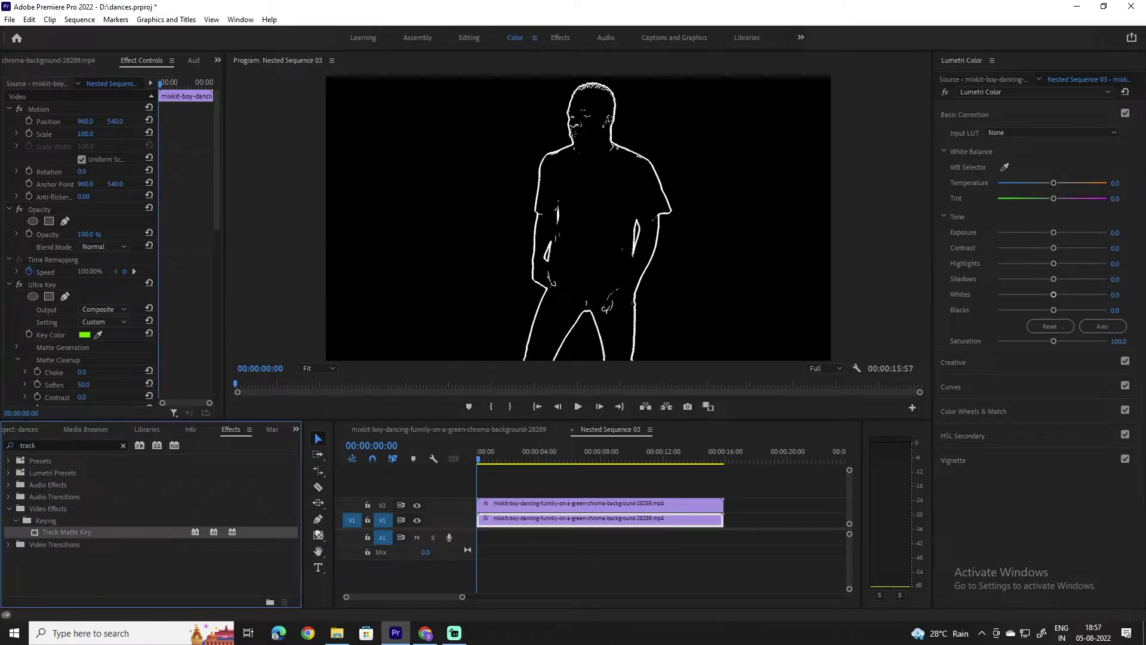
# Step: Set Track Matte Key's Matte to Video 2 and Composite Using to Matte Luma, then return to the main sequence
pyautogui.scroll(-3, 172, 321)
pyautogui.scroll(-3, 184, 356)
pyautogui.scroll(-3, 178, 357)
pyautogui.scroll(-2, 188, 344)
pyautogui.scroll(-3, 189, 344)
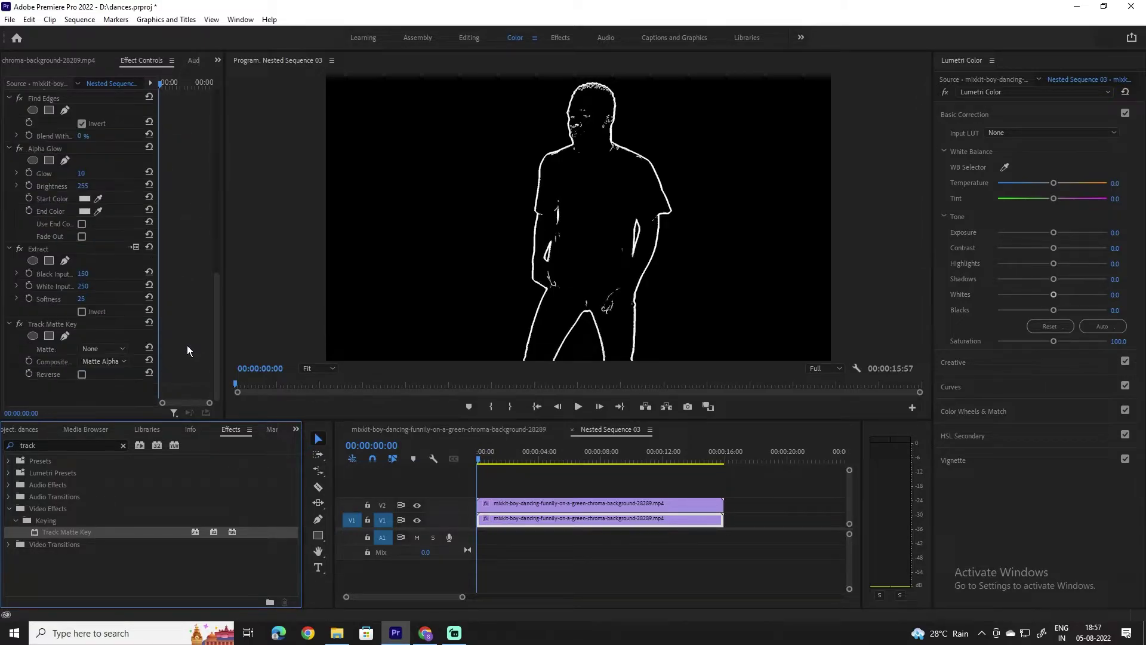
pyautogui.click(116, 350)
pyautogui.click(109, 377)
pyautogui.click(110, 363)
pyautogui.click(111, 384)
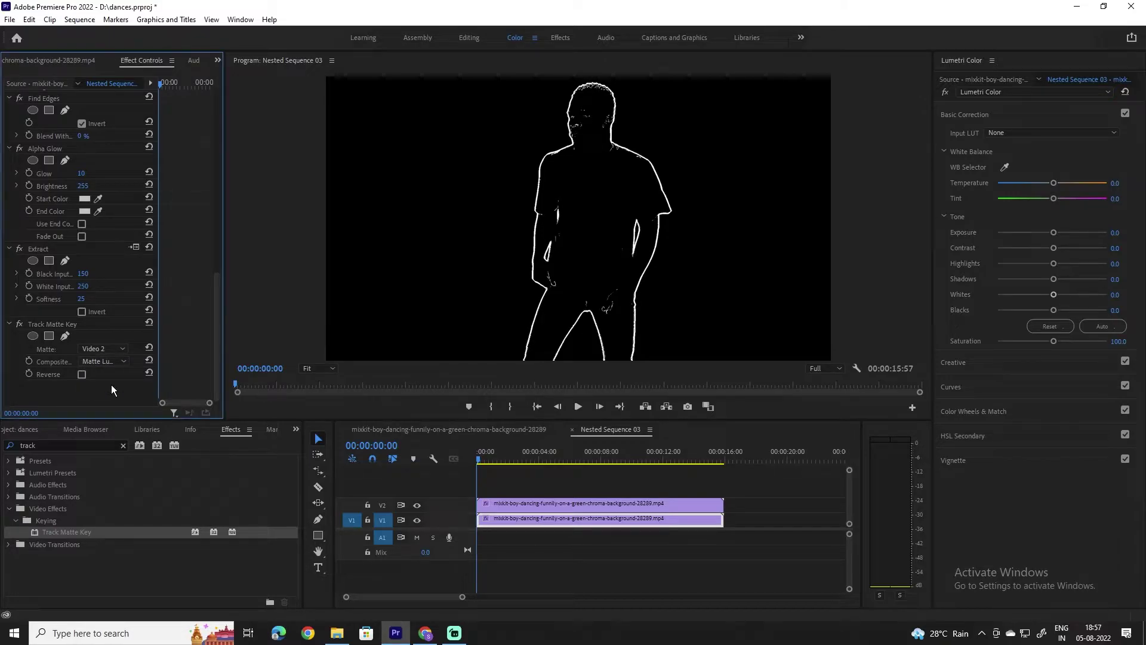
pyautogui.click(475, 429)
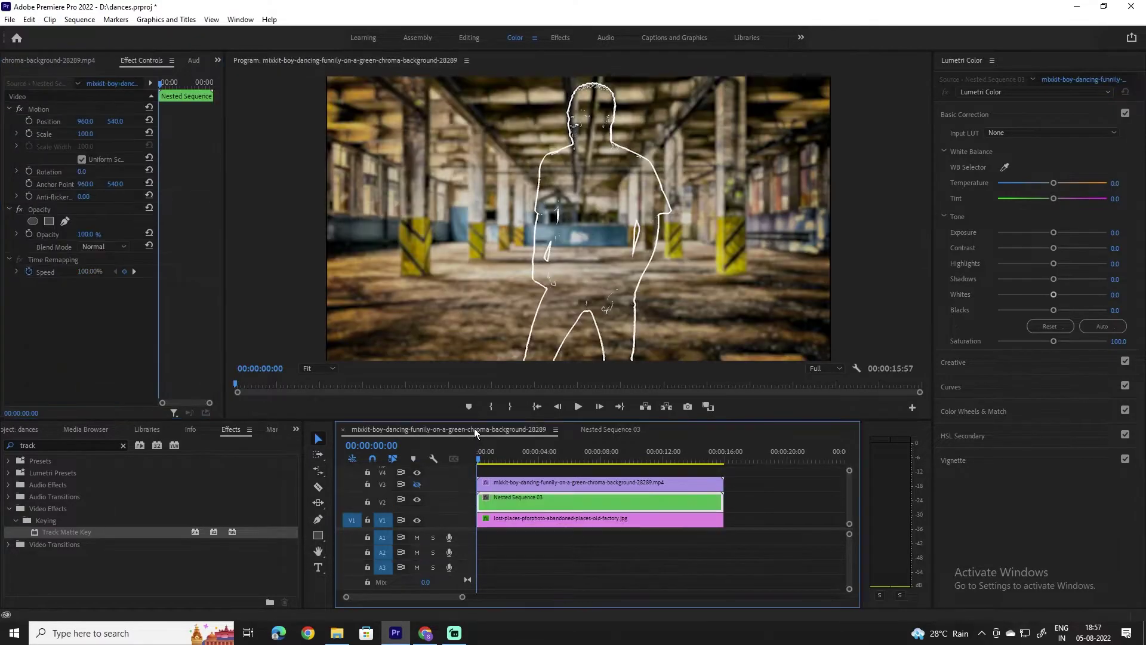
# Step: Make V3 visible again, then move the dancer clip to V8 and Nested Sequence 03 to V7
pyautogui.click(417, 486)
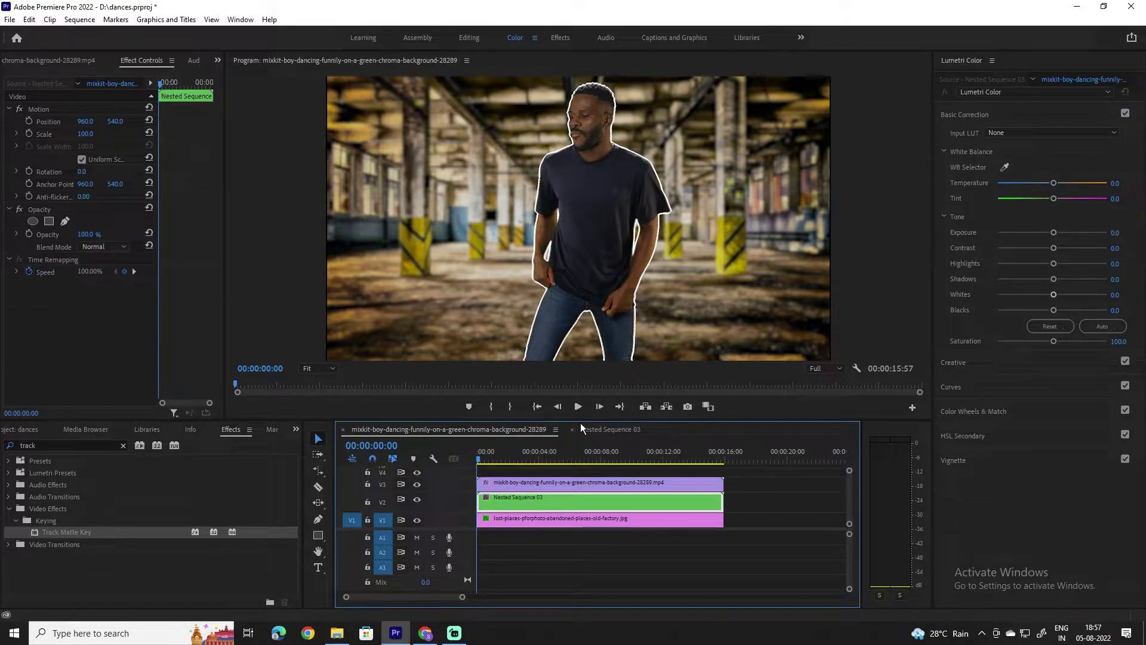
pyautogui.moveTo(580, 421); pyautogui.dragTo(582, 307)
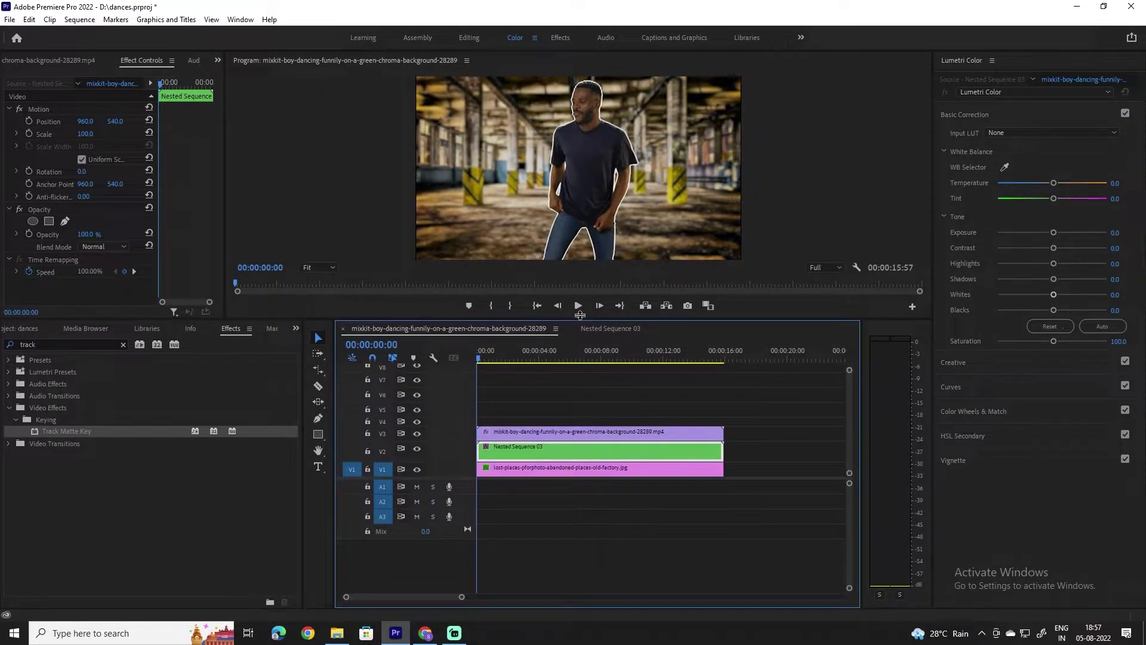
pyautogui.click(545, 429)
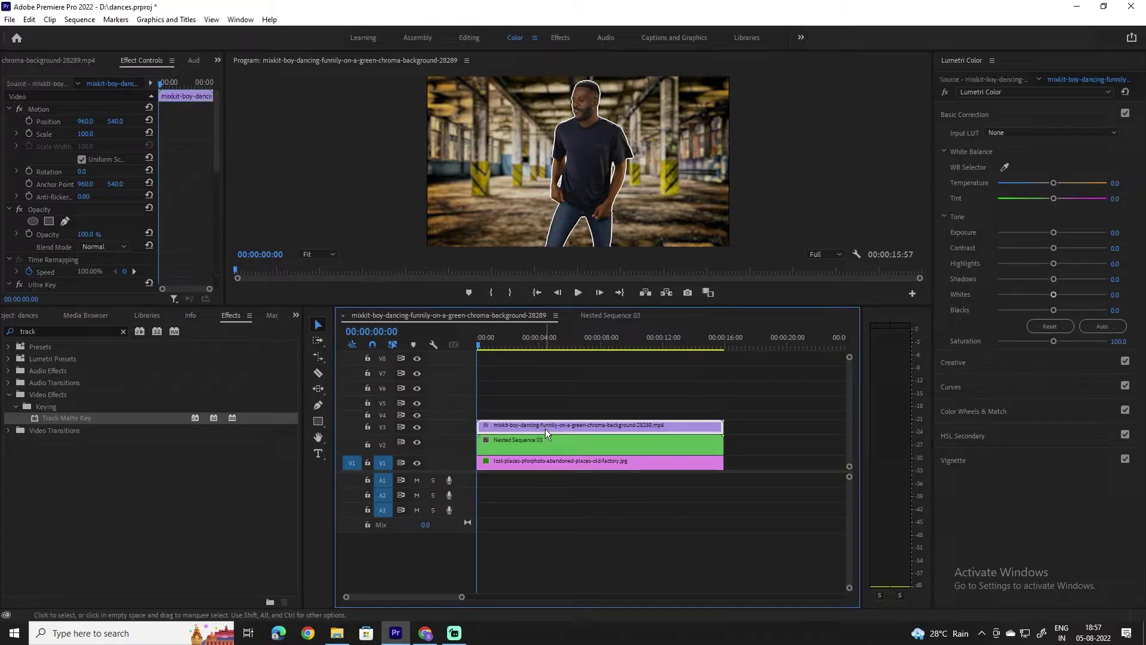
pyautogui.moveTo(542, 428); pyautogui.dragTo(544, 359)
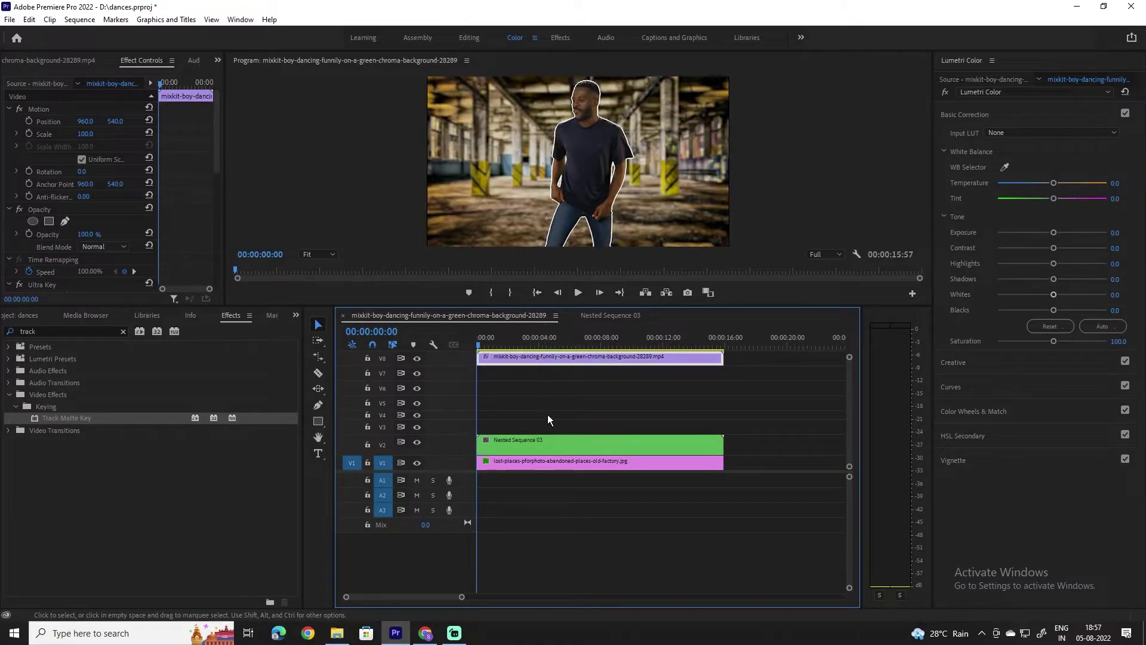
pyautogui.moveTo(537, 452); pyautogui.dragTo(539, 371)
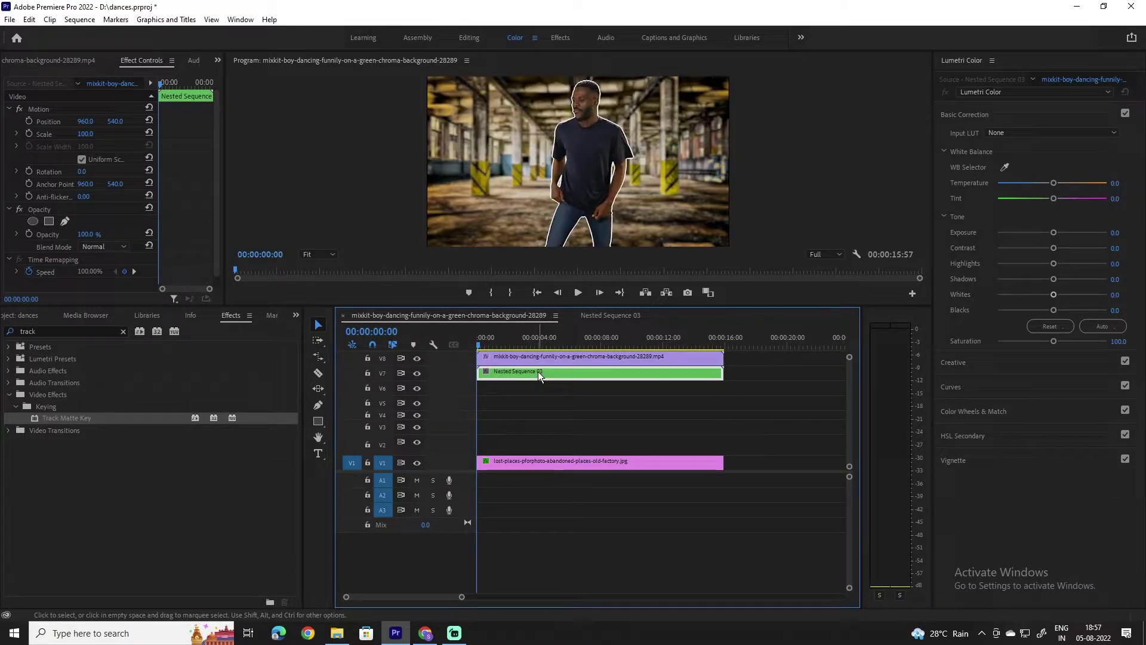
# Step: Shift Nested Sequence 03 three frames later so its outline trails the dancer
pyautogui.press('space')
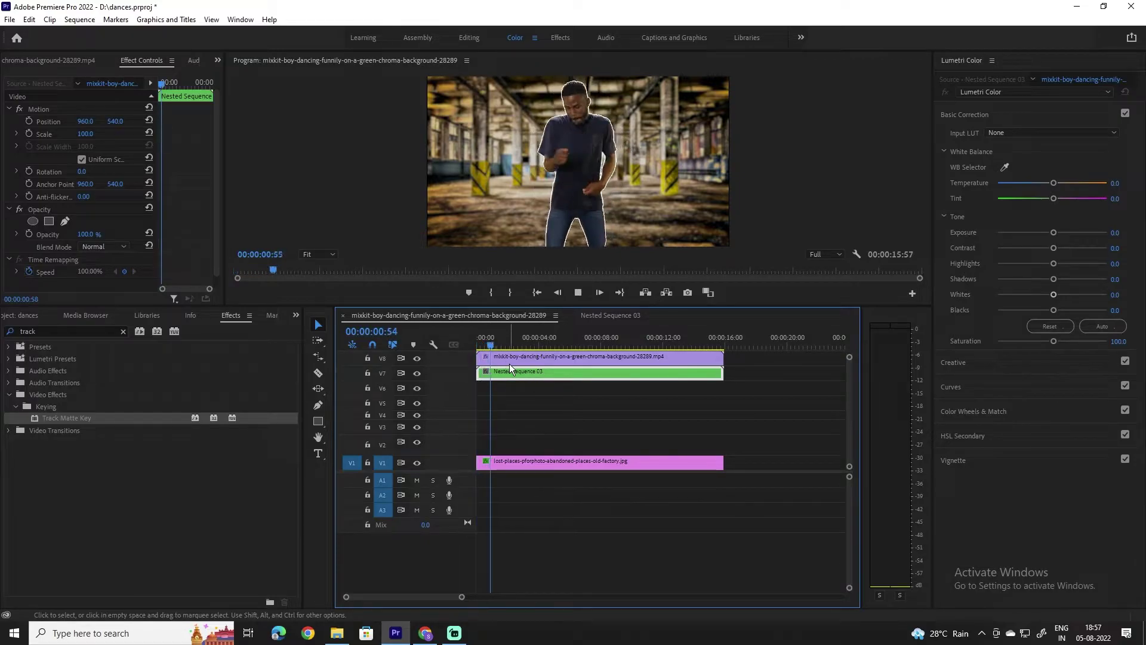
pyautogui.press('space')
pyautogui.press('Home')
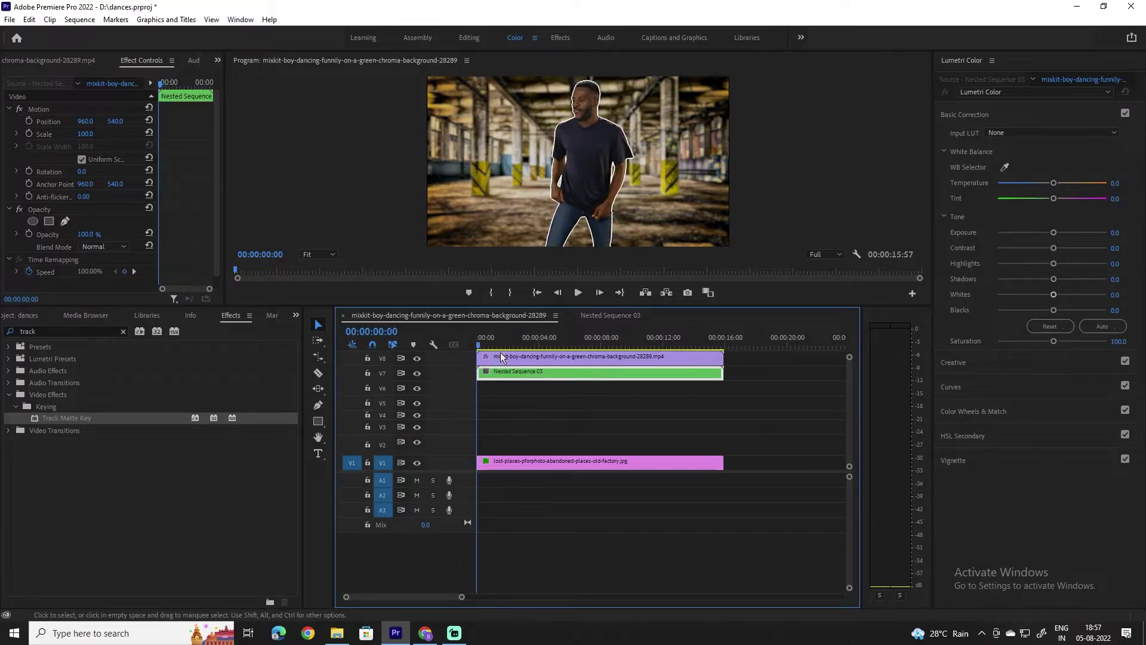
pyautogui.click(599, 293)
pyautogui.click(599, 292)
pyautogui.click(599, 293)
pyautogui.moveTo(461, 597); pyautogui.dragTo(411, 599)
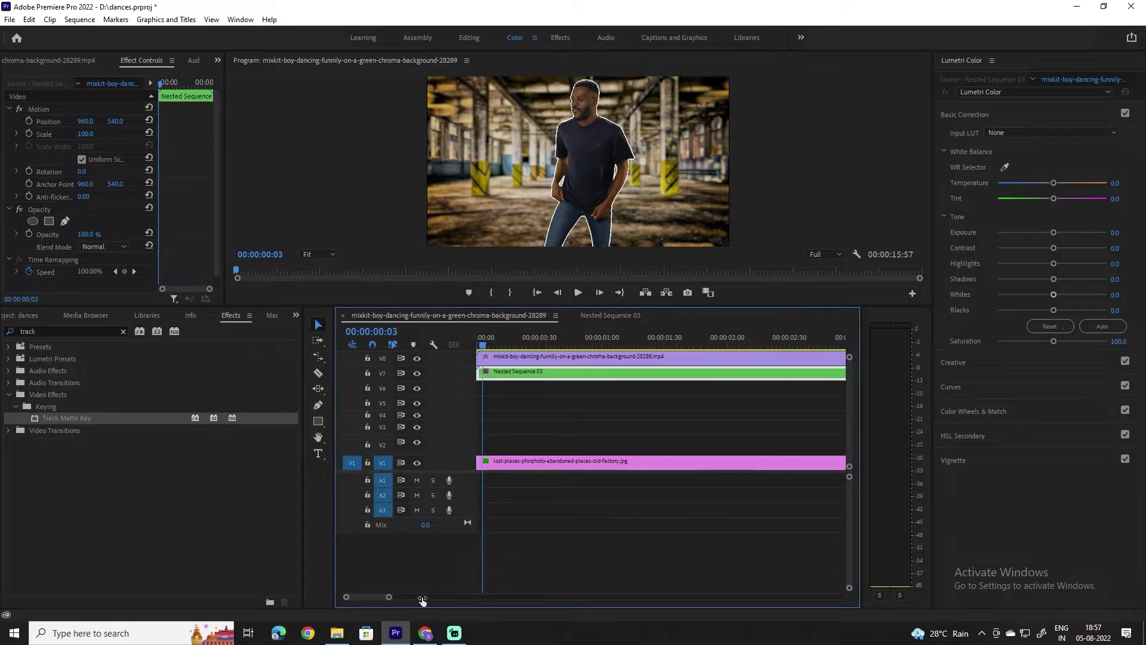
pyautogui.moveTo(534, 373); pyautogui.dragTo(645, 346)
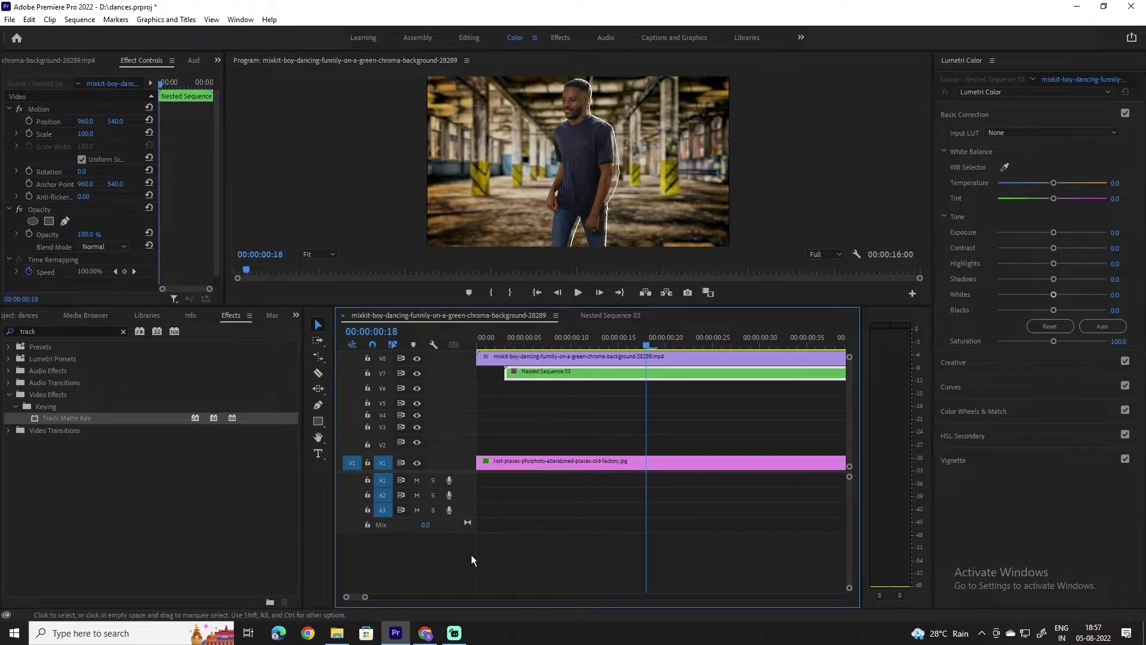
pyautogui.moveTo(365, 597); pyautogui.dragTo(463, 596)
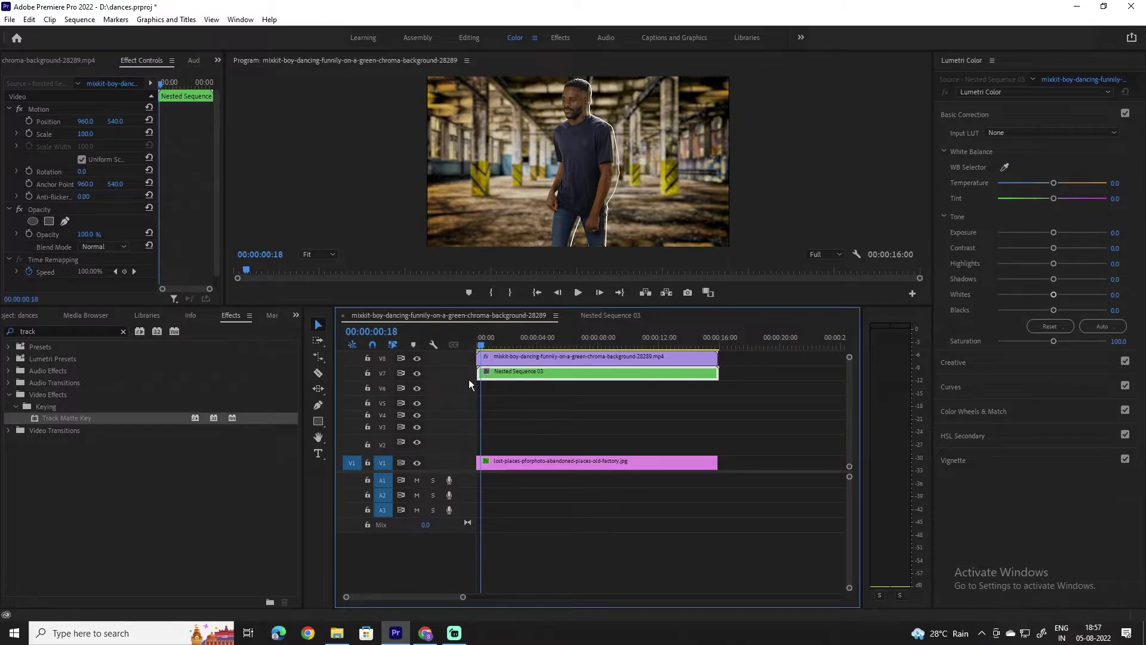
pyautogui.moveTo(487, 345); pyautogui.dragTo(526, 349)
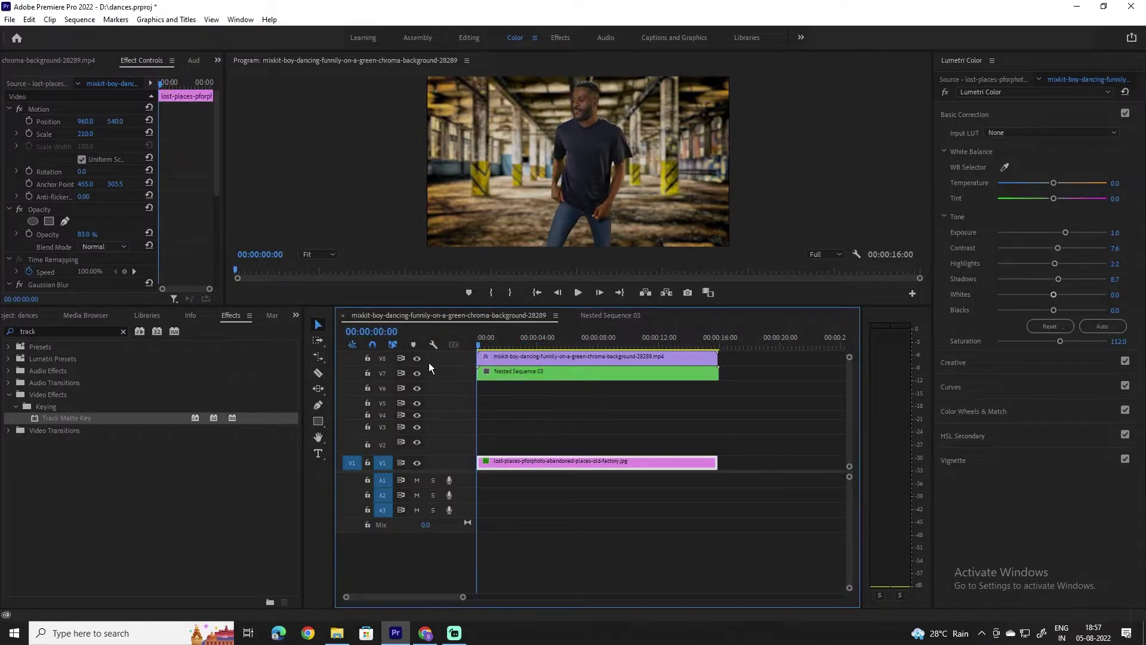
pyautogui.click(578, 373)
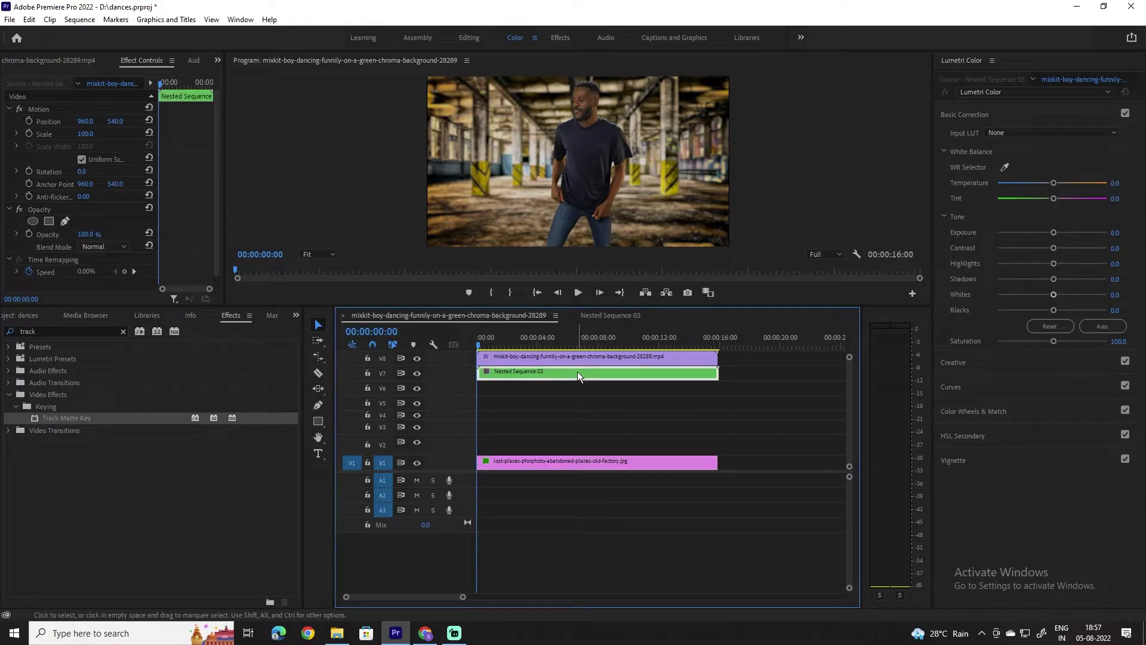
# Step: Search for the Tint effect and apply it to Nested Sequence 03
pyautogui.click(121, 333)
pyautogui.click(68, 331)
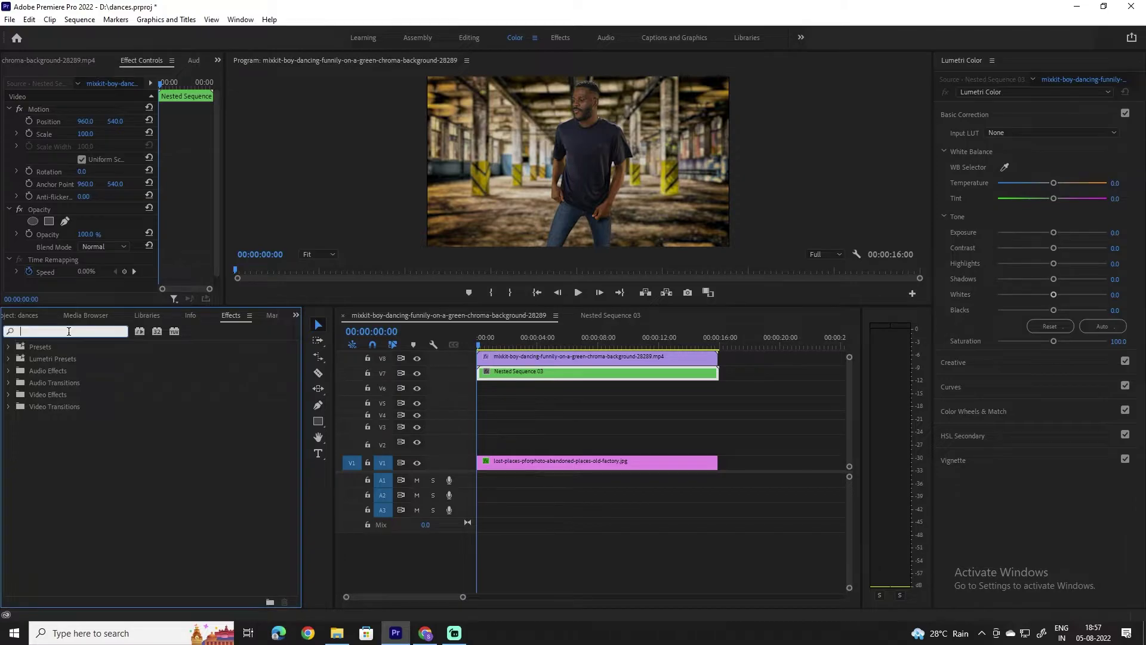
pyautogui.write('ti')
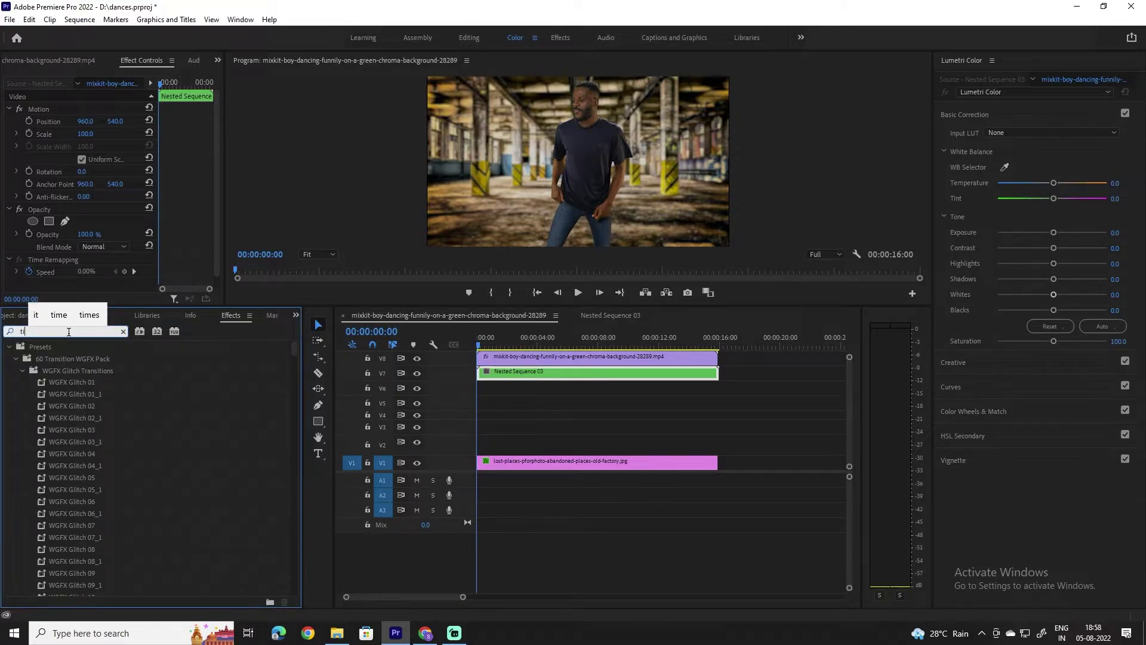
pyautogui.write('nt')
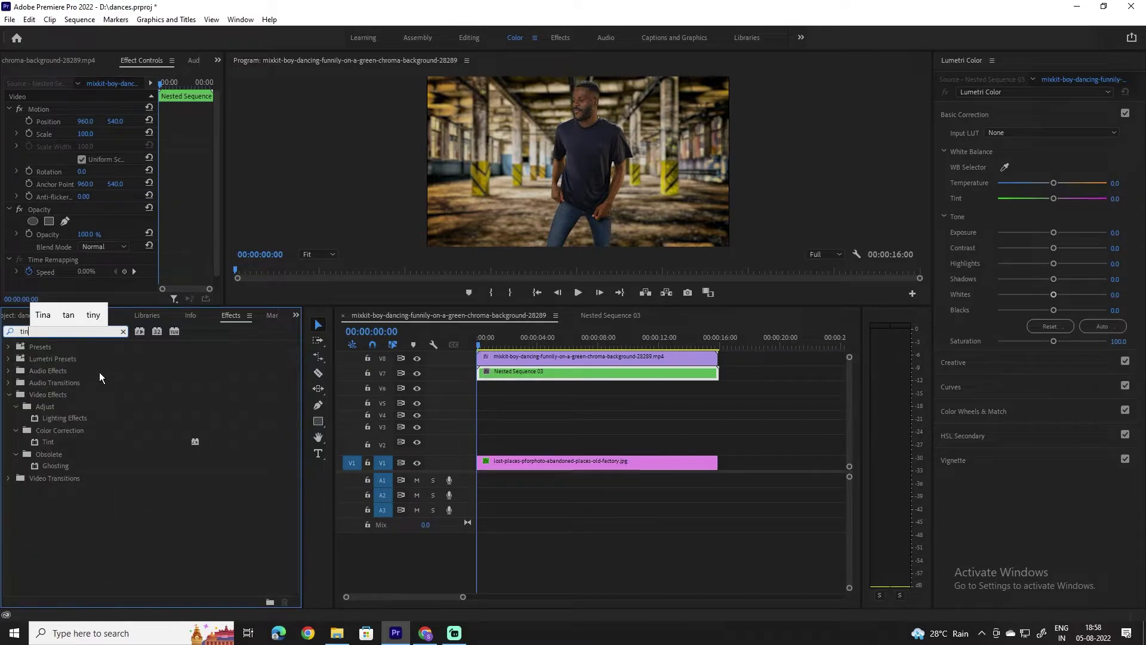
pyautogui.moveTo(34, 419); pyautogui.dragTo(499, 375)
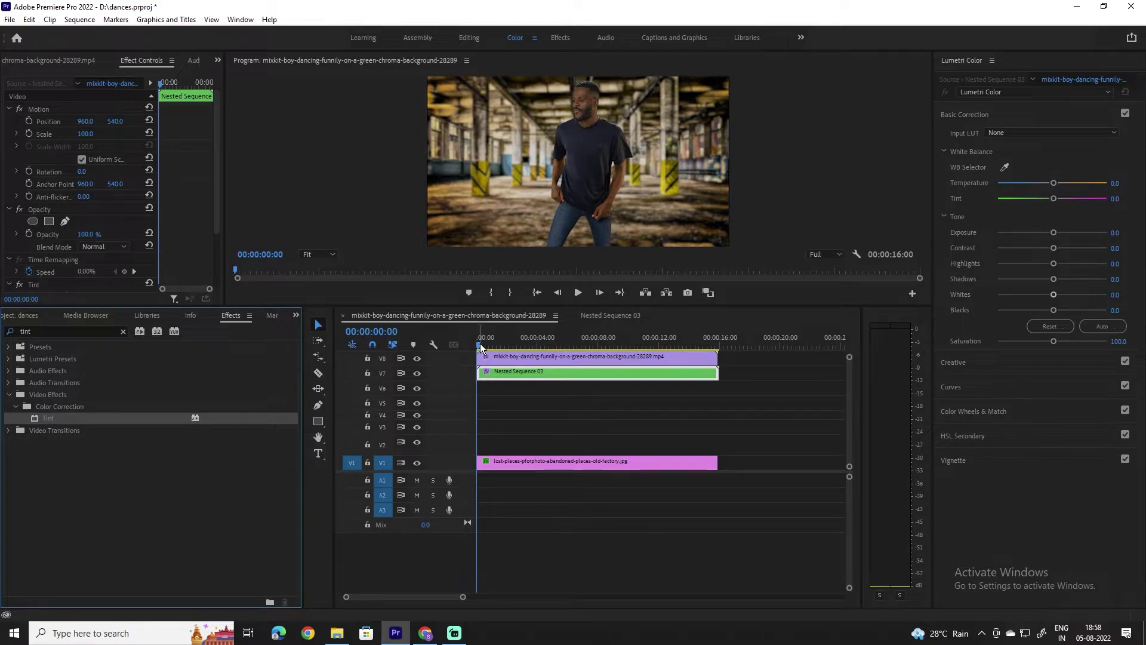
pyautogui.moveTo(480, 343); pyautogui.dragTo(505, 343)
pyautogui.scroll(-3, 202, 237)
pyautogui.scroll(-3, 201, 237)
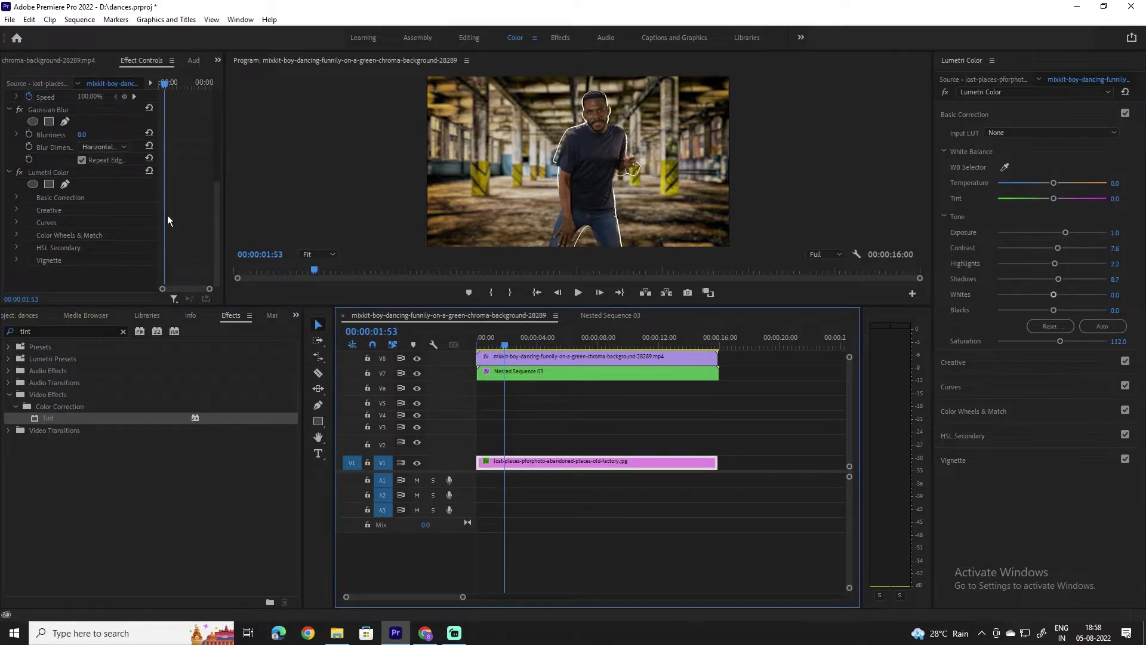
# Step: Set the Tint's Map White colour on Nested Sequence 03 to a bright cyan
pyautogui.click(518, 372)
pyautogui.scroll(-3, 130, 222)
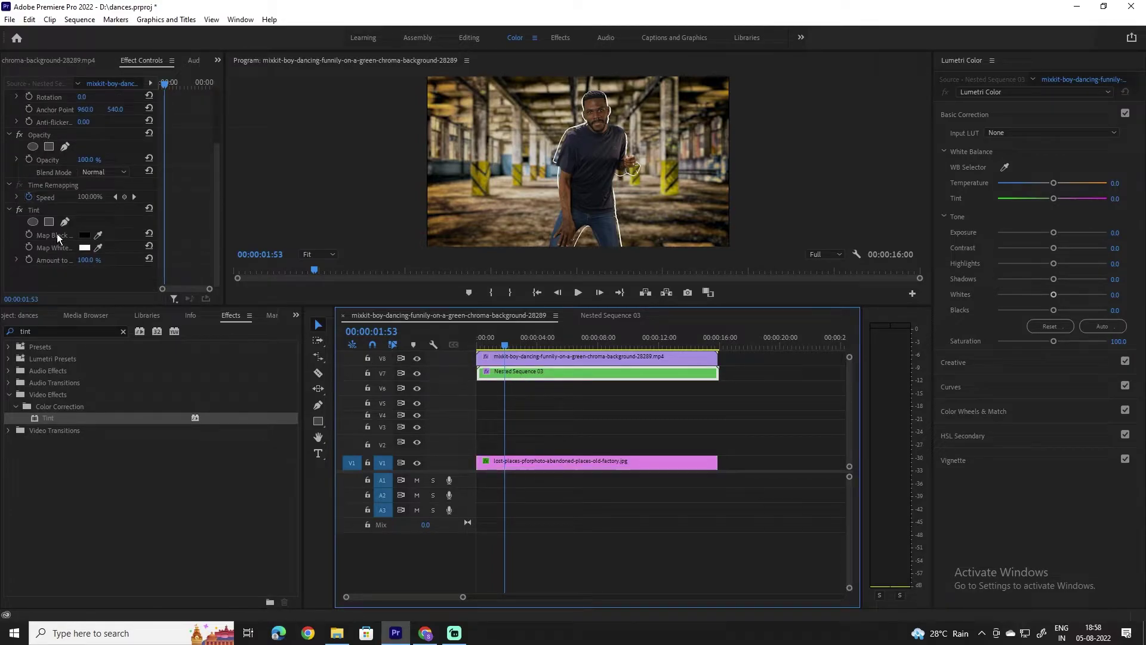
pyautogui.click(84, 248)
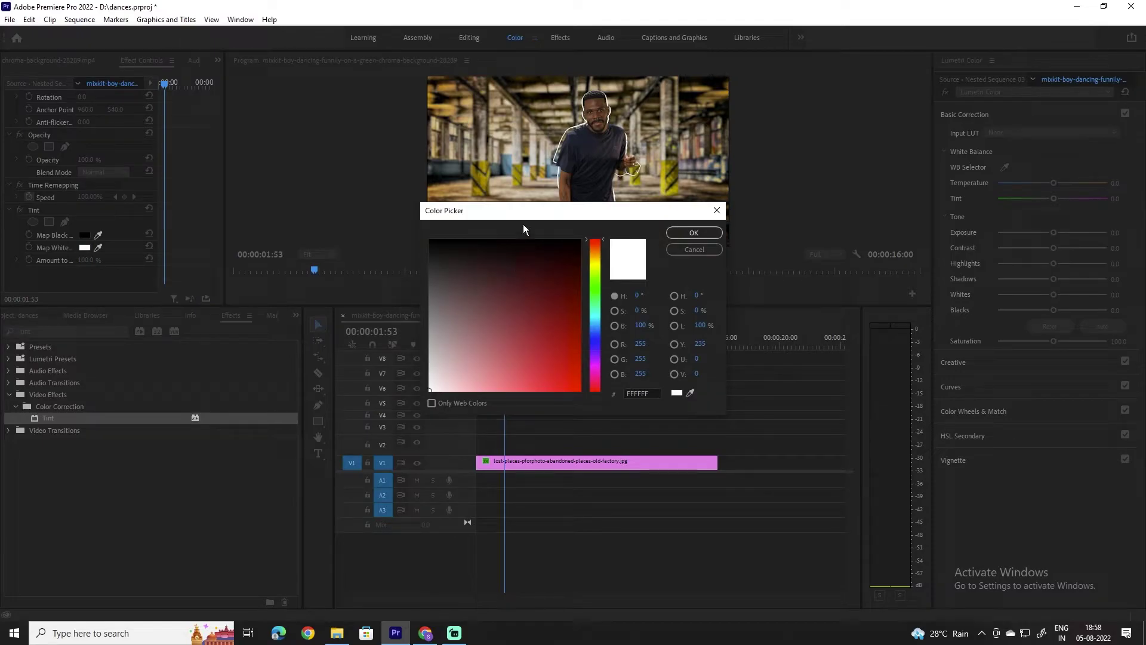
pyautogui.click(596, 322)
pyautogui.moveTo(560, 289); pyautogui.dragTo(574, 302)
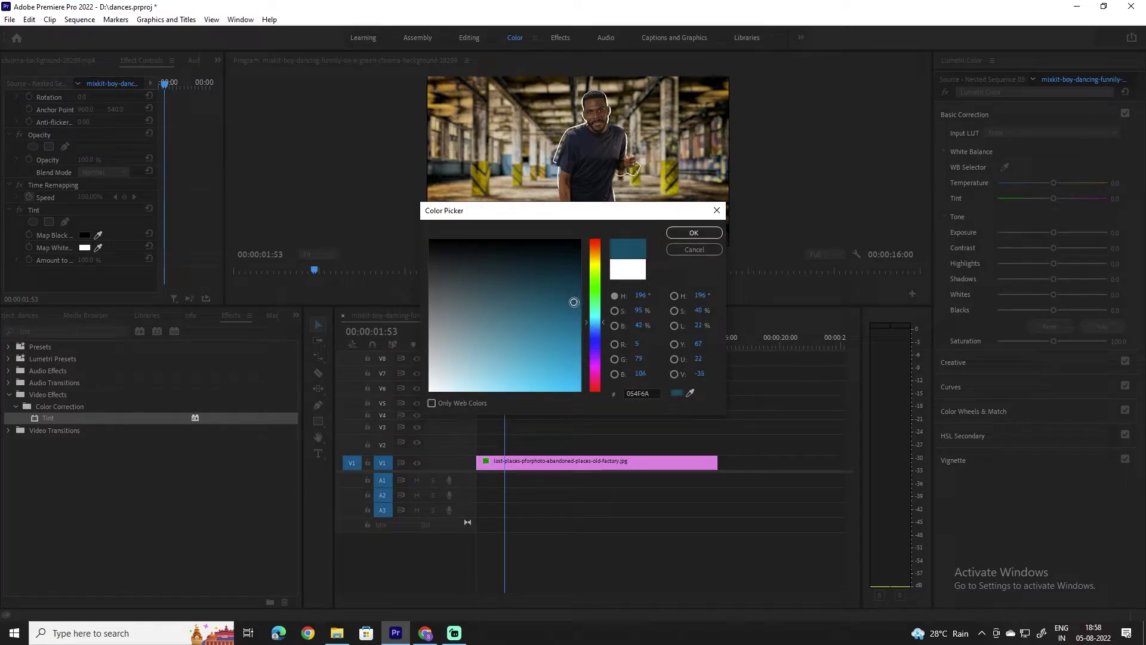
pyautogui.click(689, 233)
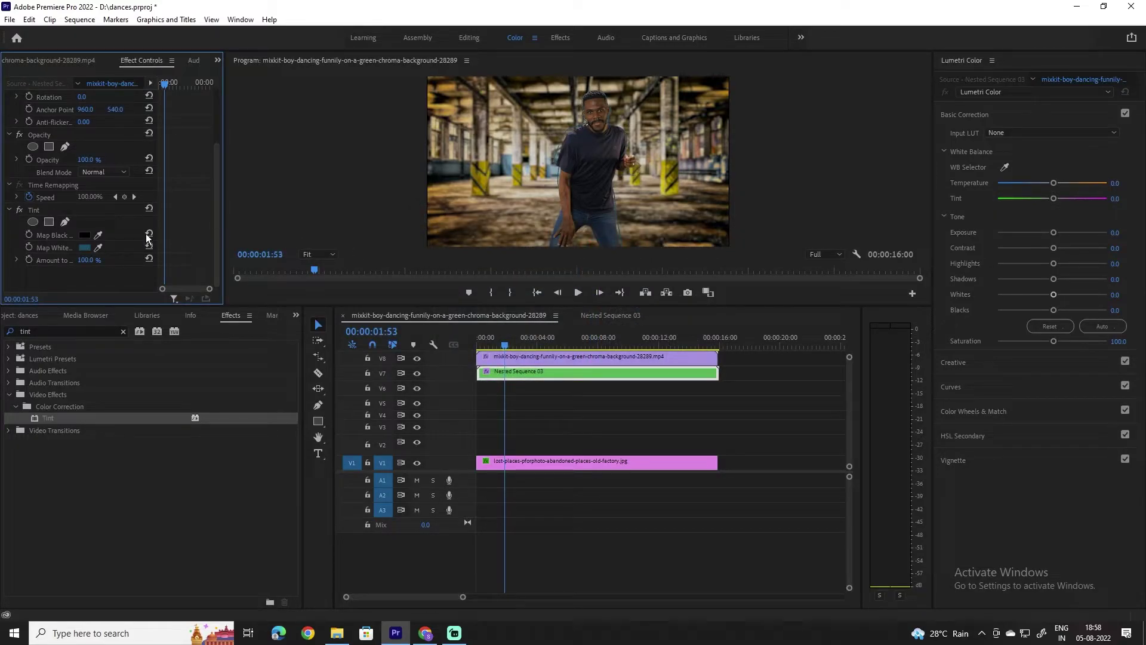
pyautogui.click(85, 248)
pyautogui.moveTo(574, 302); pyautogui.dragTo(573, 389)
pyautogui.click(694, 233)
# Step: Set the outline's blend mode to Screen and lower its opacity toward 75%
pyautogui.click(114, 174)
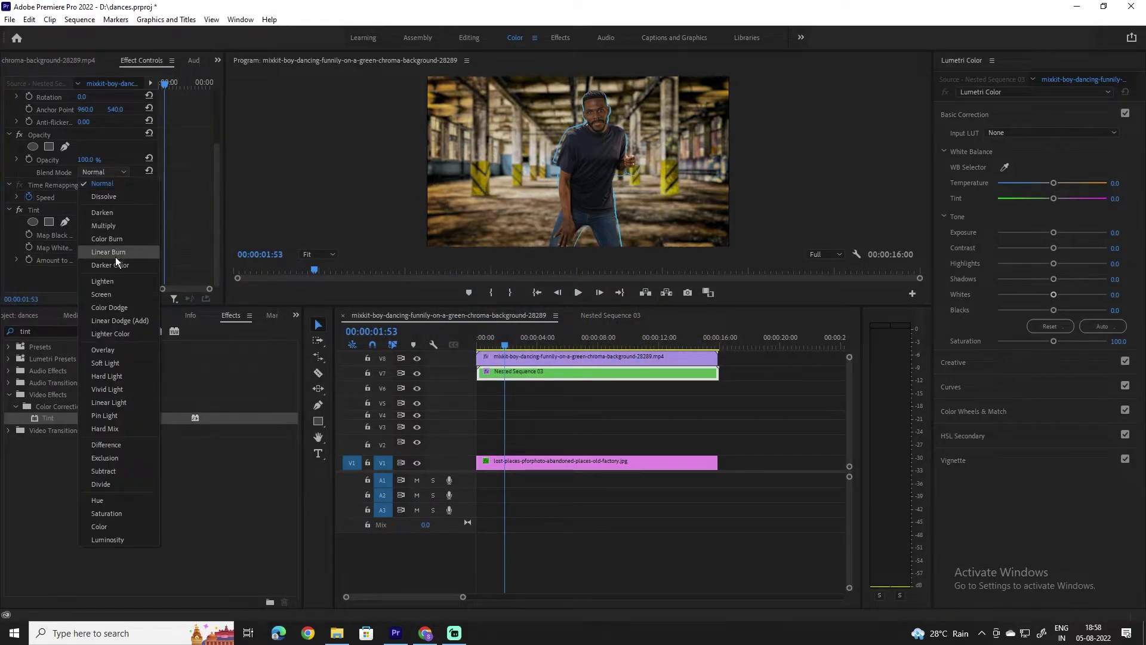
pyautogui.click(102, 294)
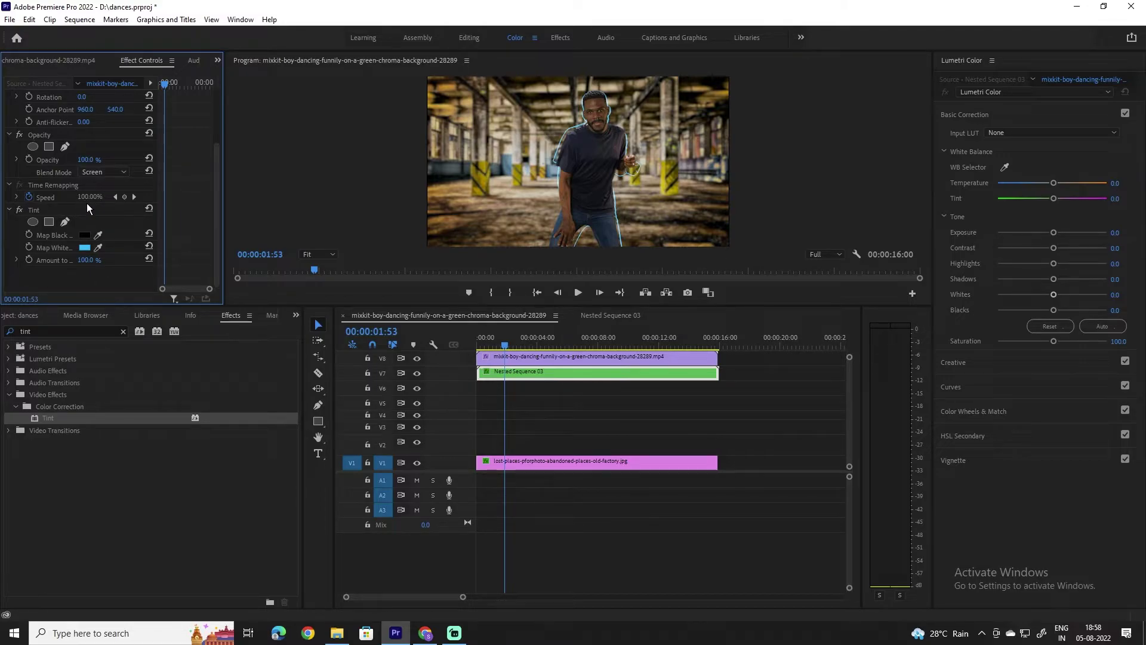
pyautogui.moveTo(85, 160); pyautogui.dragTo(70, 160)
# Step: Switch the outline's blend mode back to Normal
pyautogui.click(114, 174)
pyautogui.click(112, 184)
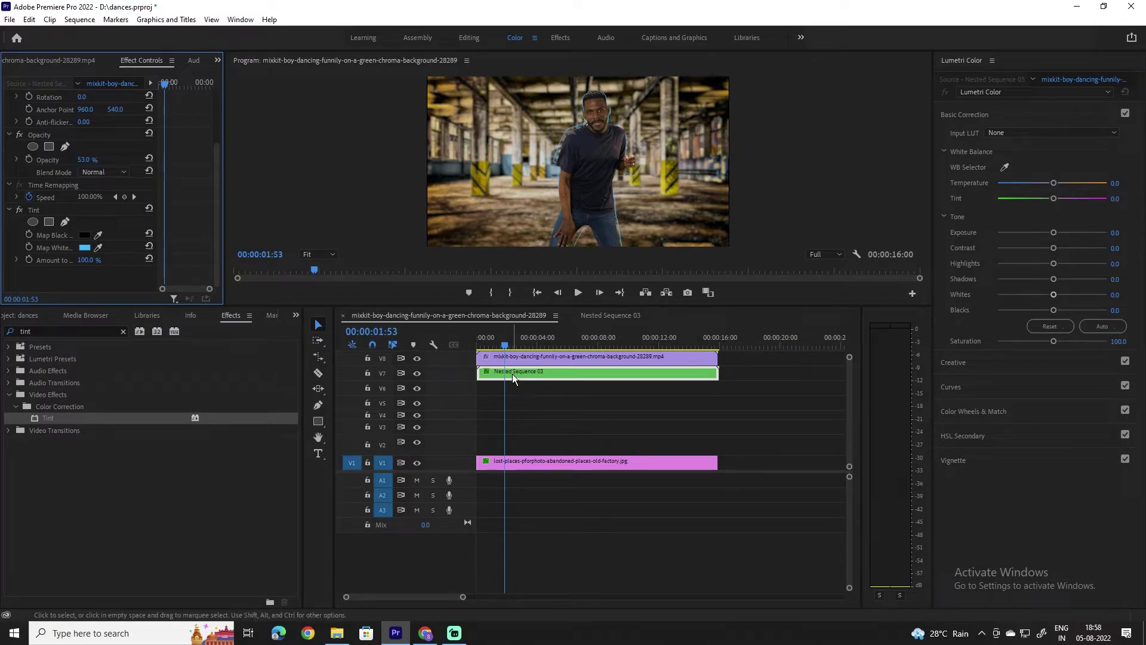
pyautogui.click(197, 499)
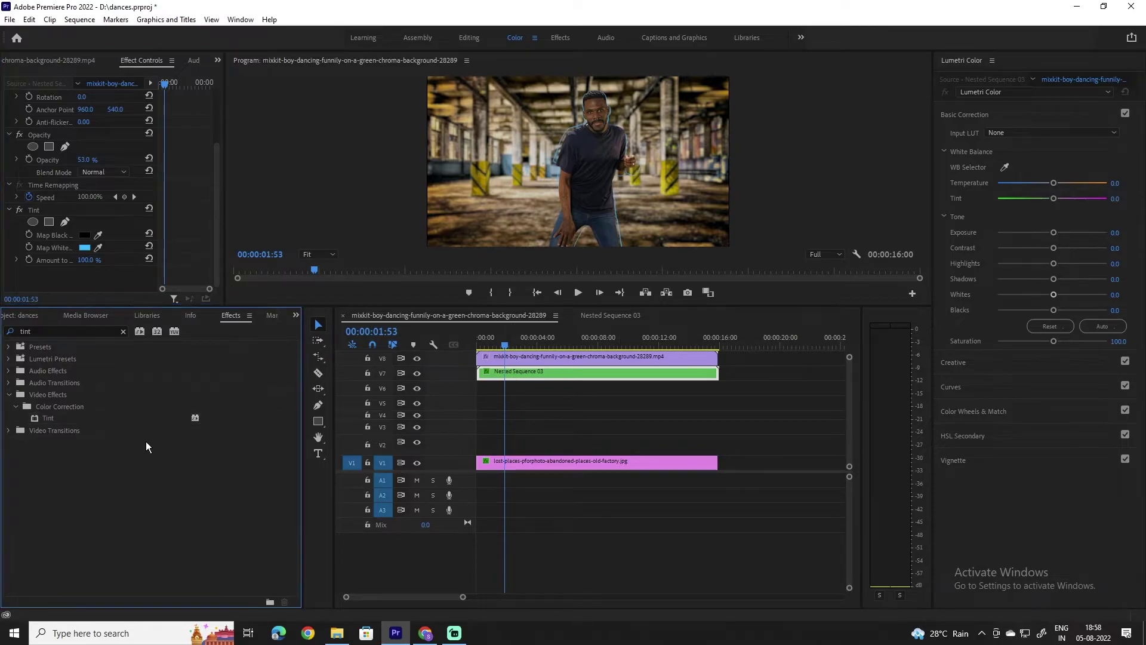
# Step: Search for VR Glow and apply it to the Nested Sequence 03 clip
pyautogui.click(526, 379)
pyautogui.click(123, 331)
pyautogui.click(79, 332)
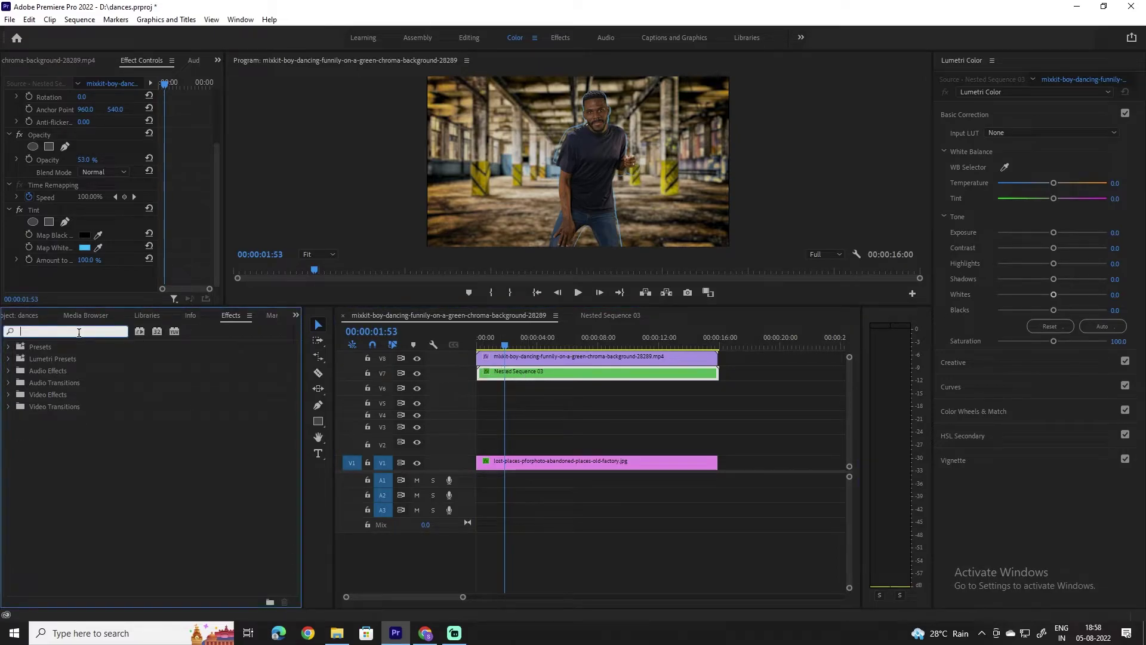
pyautogui.write('vr')
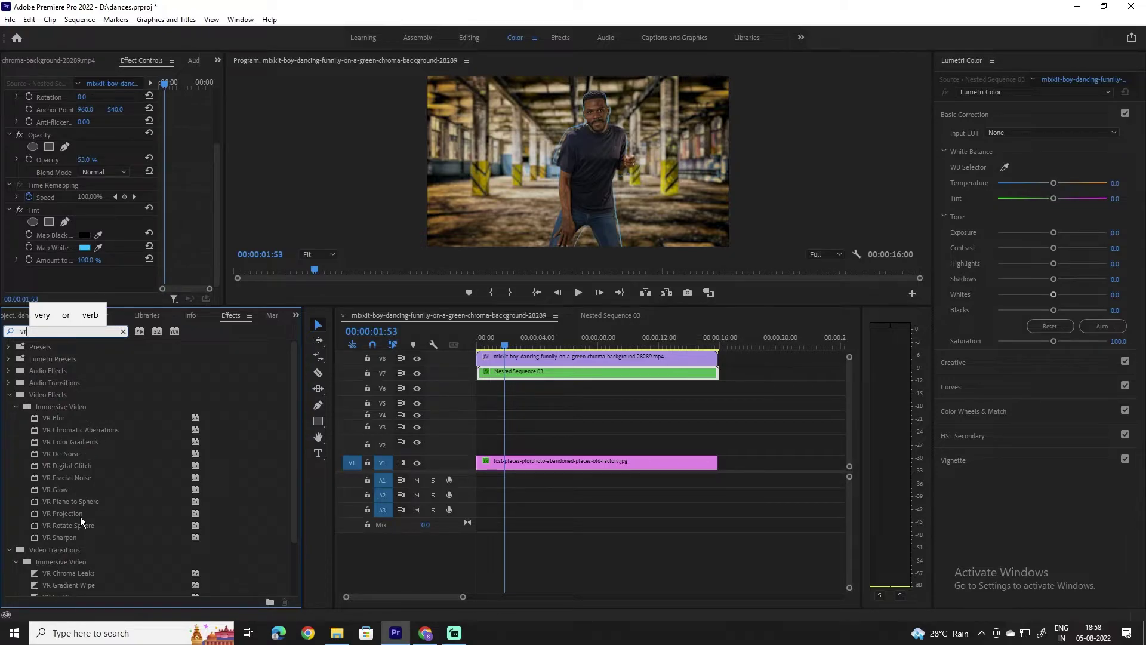
pyautogui.moveTo(34, 490); pyautogui.dragTo(529, 378)
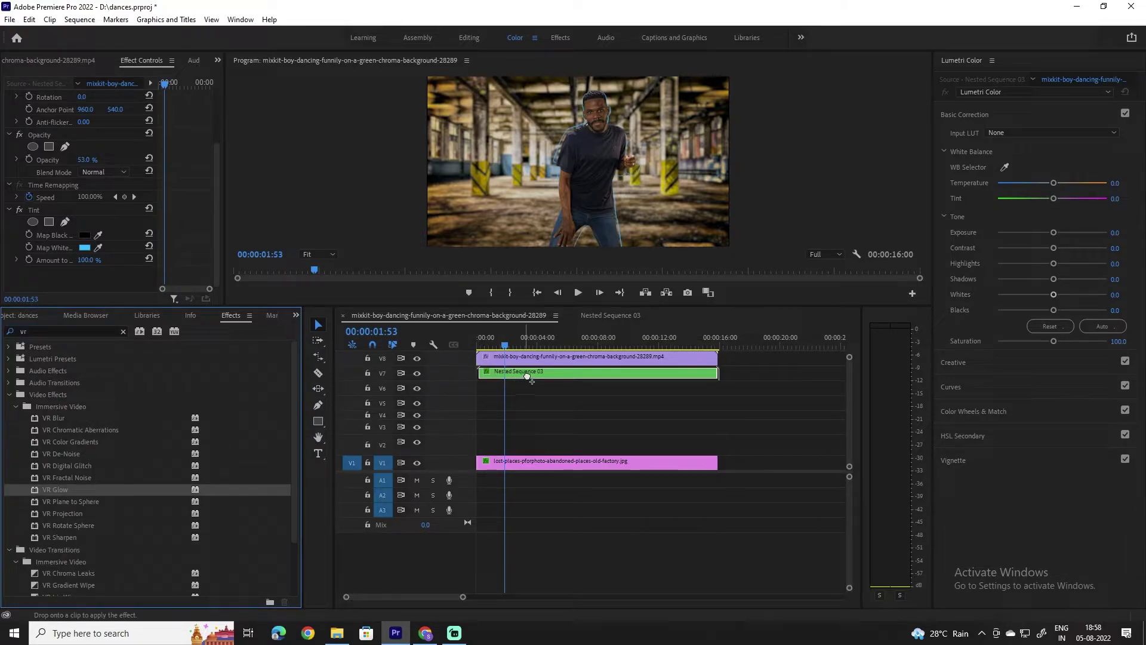
pyautogui.scroll(-4, 182, 230)
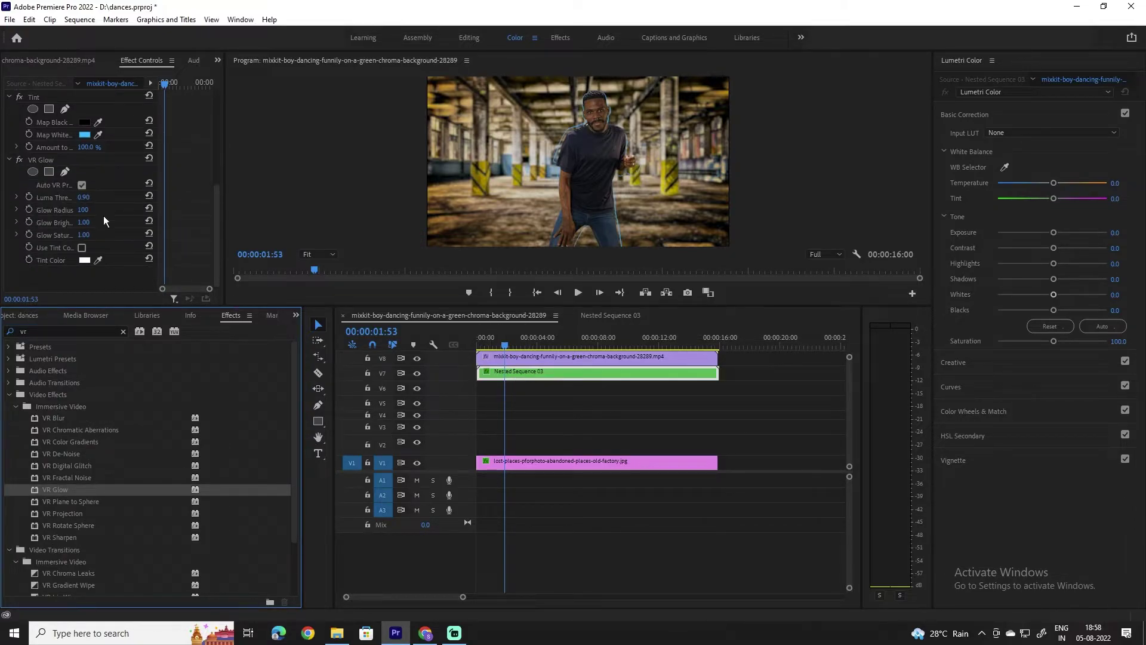
# Step: Set the VR Glow's Glow Brightness to 10
pyautogui.click(81, 199)
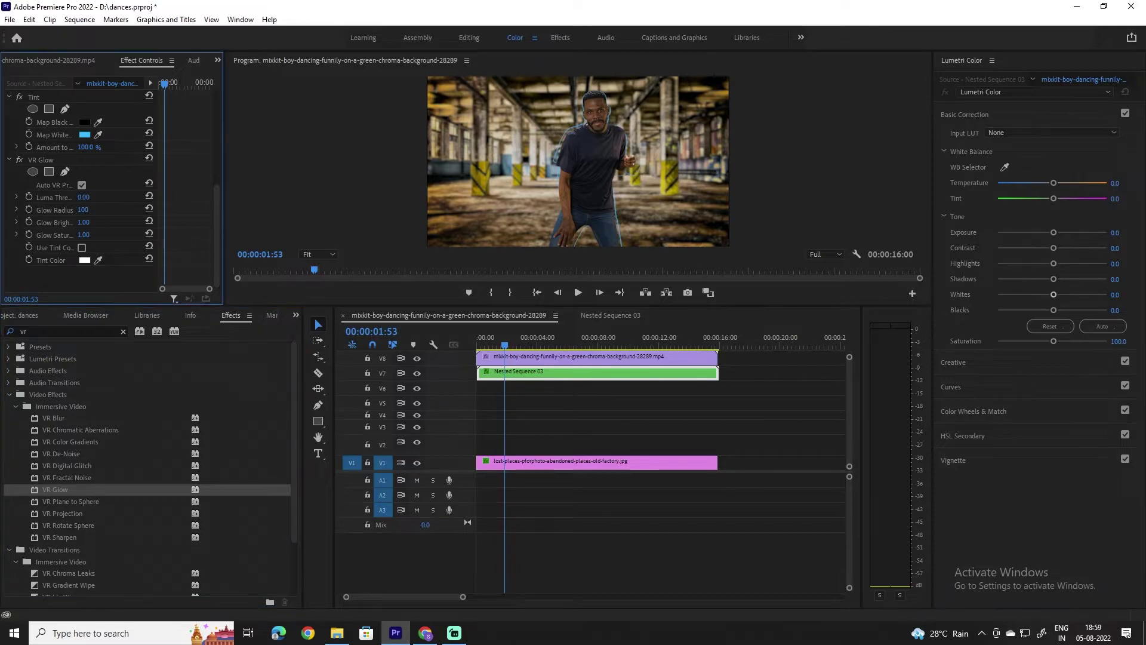
pyautogui.click(84, 222)
pyautogui.write('10')
pyautogui.press('Return')
# Step: Copy the Nested Sequence 03 echo clip from V7 onto track V6
pyautogui.moveTo(522, 376); pyautogui.dragTo(526, 388)
pyautogui.moveTo(500, 338); pyautogui.dragTo(469, 340)
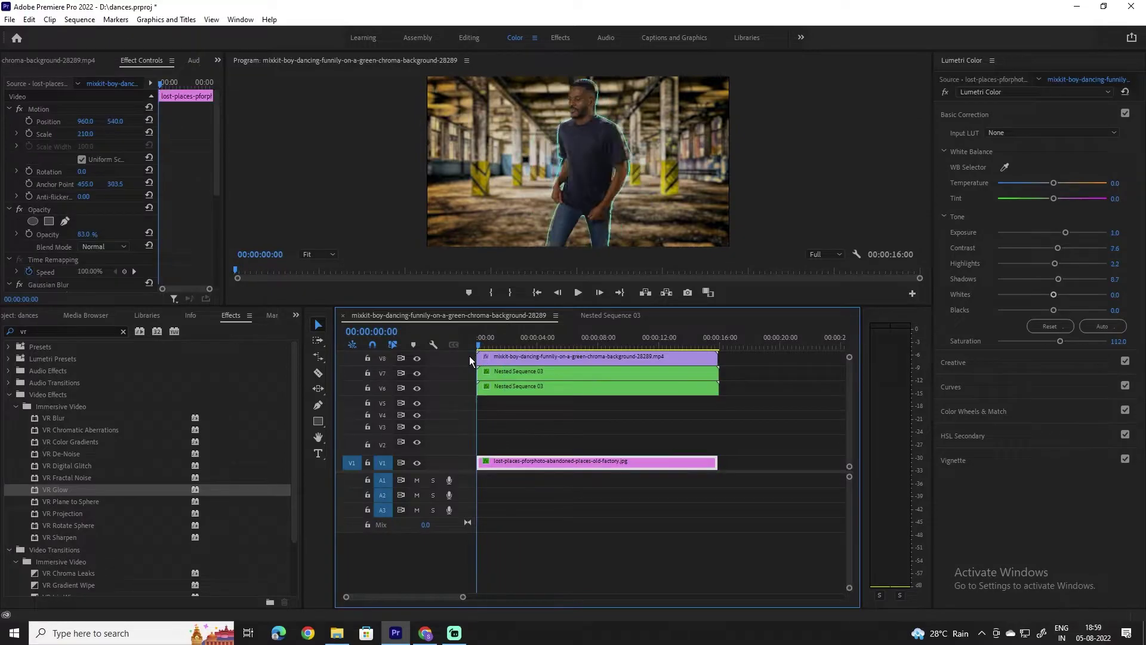
pyautogui.moveTo(464, 597); pyautogui.dragTo(385, 598)
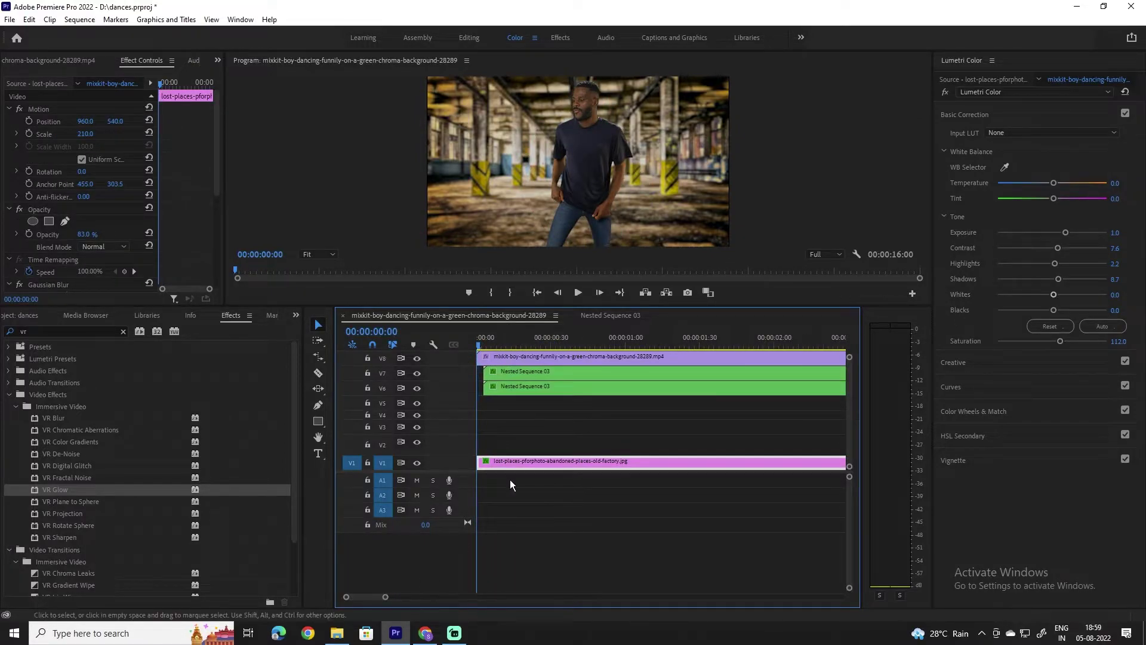
# Step: Apply Gaussian Blur to the V6 echo copy with Blurriness 50
pyautogui.click(533, 387)
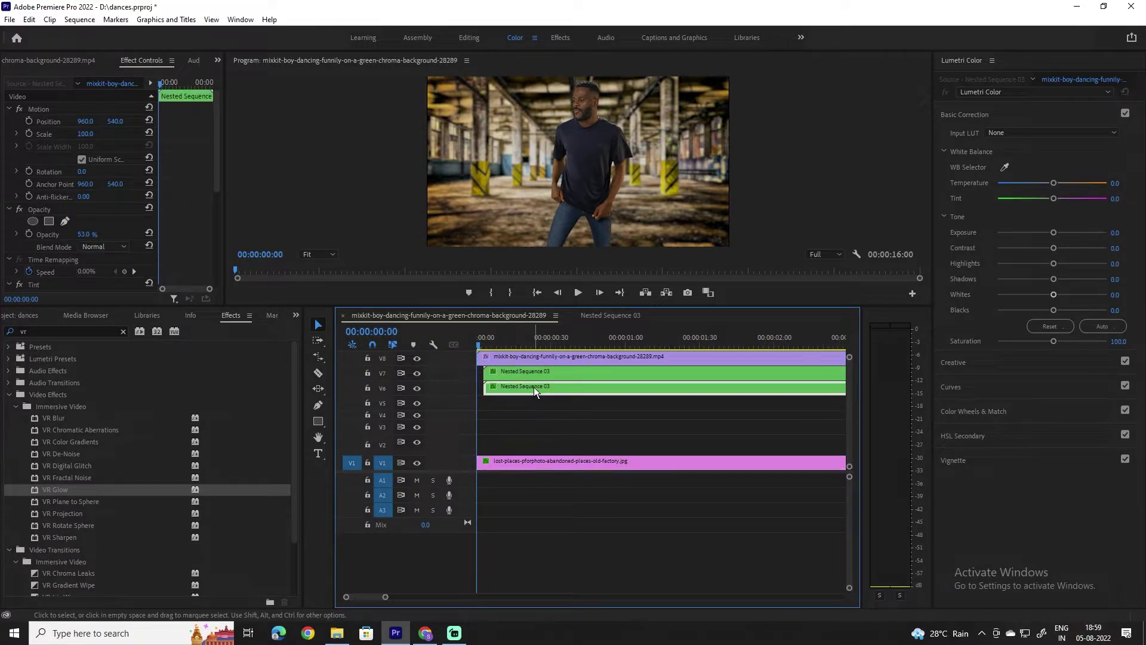
pyautogui.click(123, 334)
pyautogui.click(63, 330)
pyautogui.write('g')
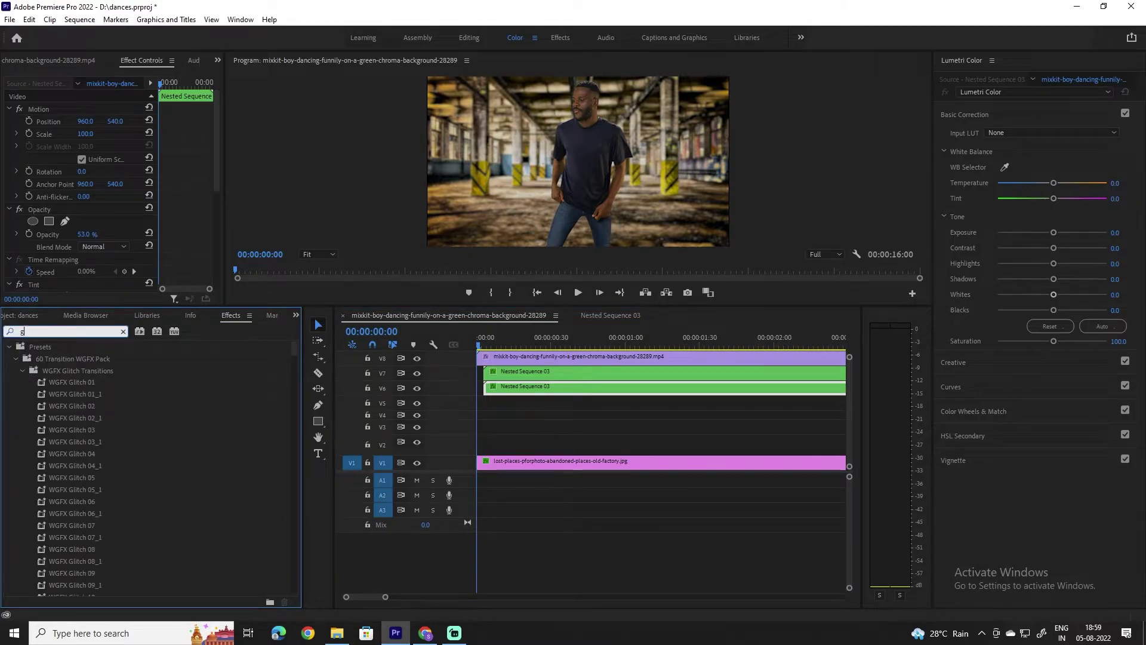
pyautogui.write('au')
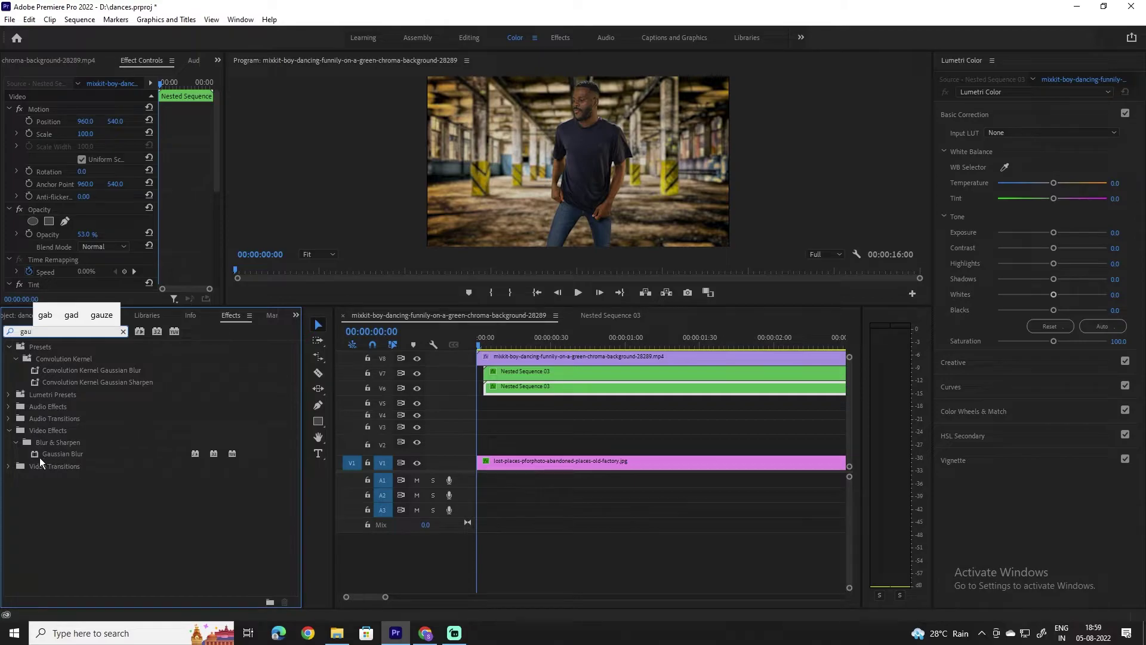
pyautogui.moveTo(36, 454)
pyautogui.mouseDown()
pyautogui.moveTo(414, 442)
pyautogui.moveTo(539, 389)
pyautogui.mouseUp()
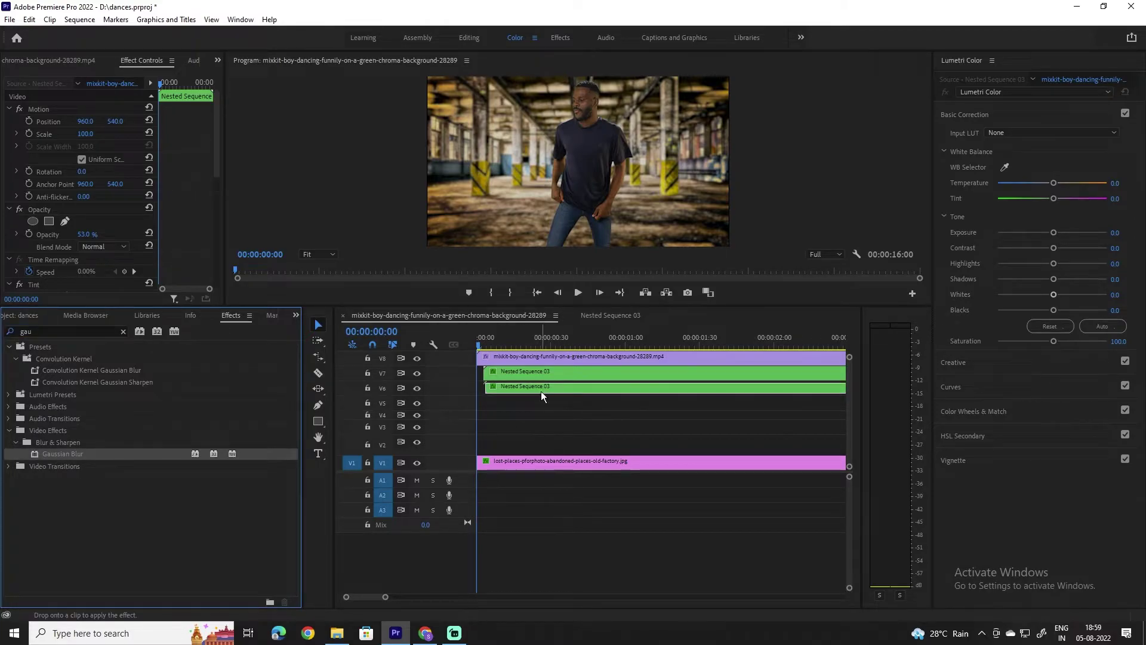
pyautogui.scroll(-5, 182, 246)
pyautogui.scroll(-3, 182, 241)
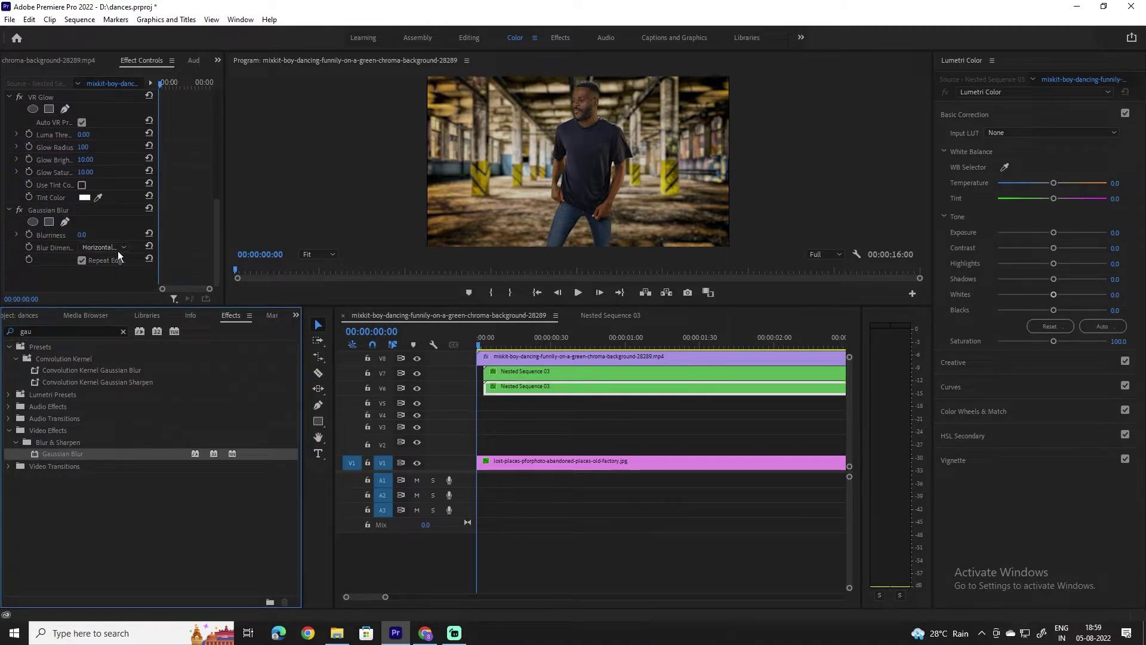
pyautogui.moveTo(85, 233); pyautogui.dragTo(94, 234)
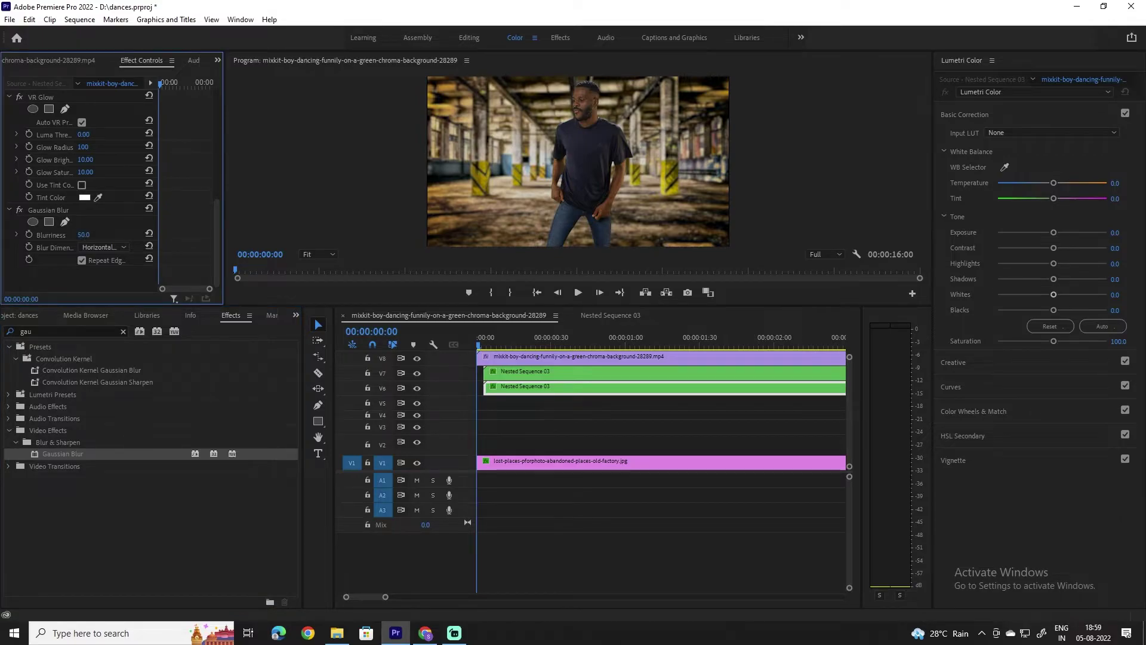
# Step: Set the factory background image's opacity to 100%
pyautogui.moveTo(477, 345); pyautogui.dragTo(505, 352)
pyautogui.click(84, 242)
pyautogui.moveTo(86, 234); pyautogui.dragTo(105, 234)
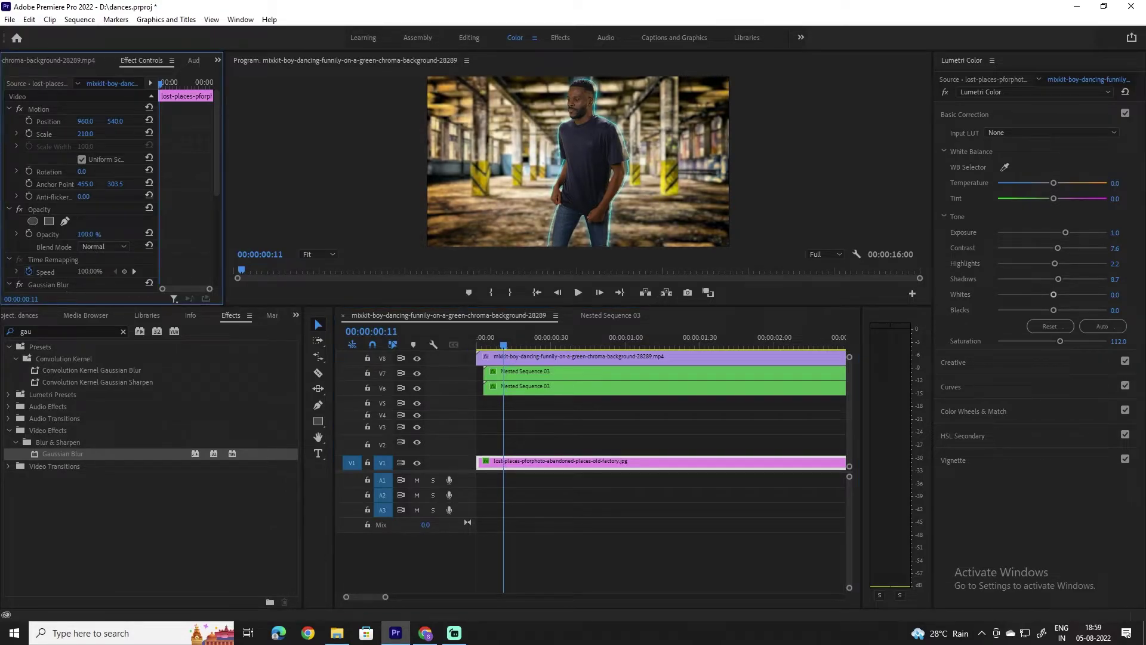
pyautogui.press('space')
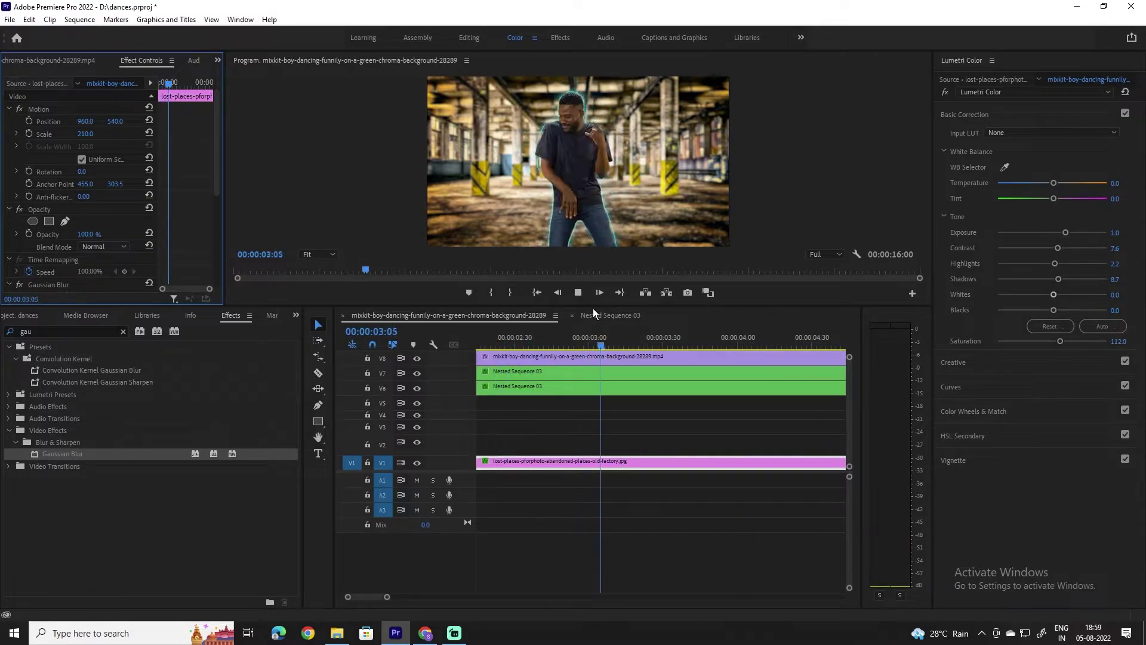
pyautogui.moveTo(595, 305); pyautogui.dragTo(600, 394)
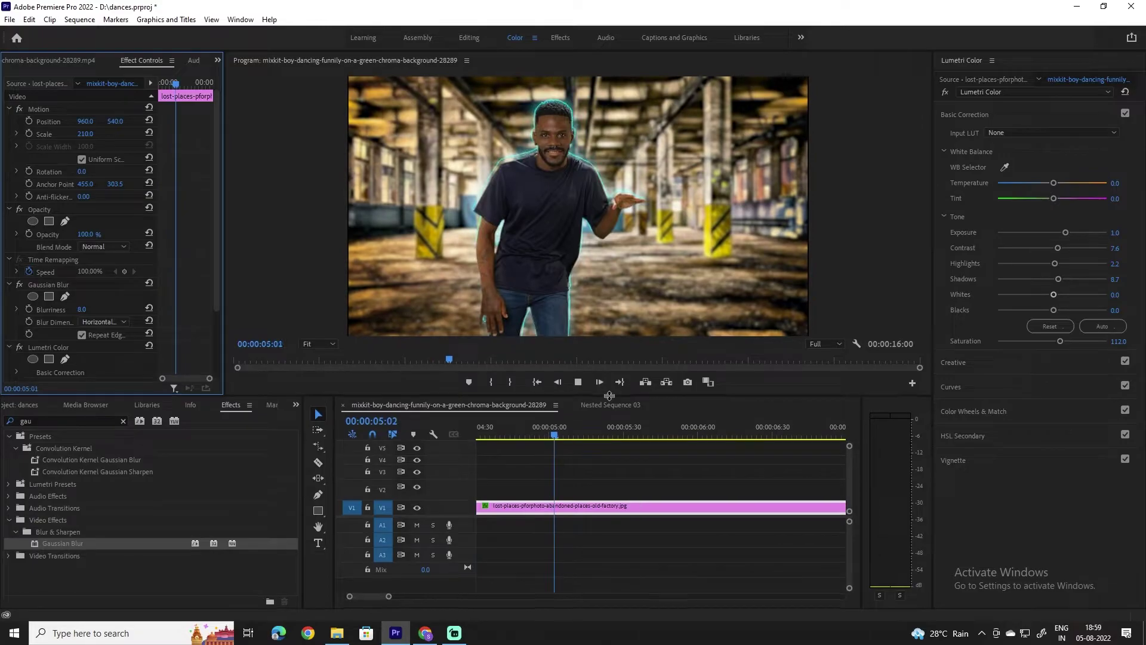
pyautogui.moveTo(389, 597); pyautogui.dragTo(497, 596)
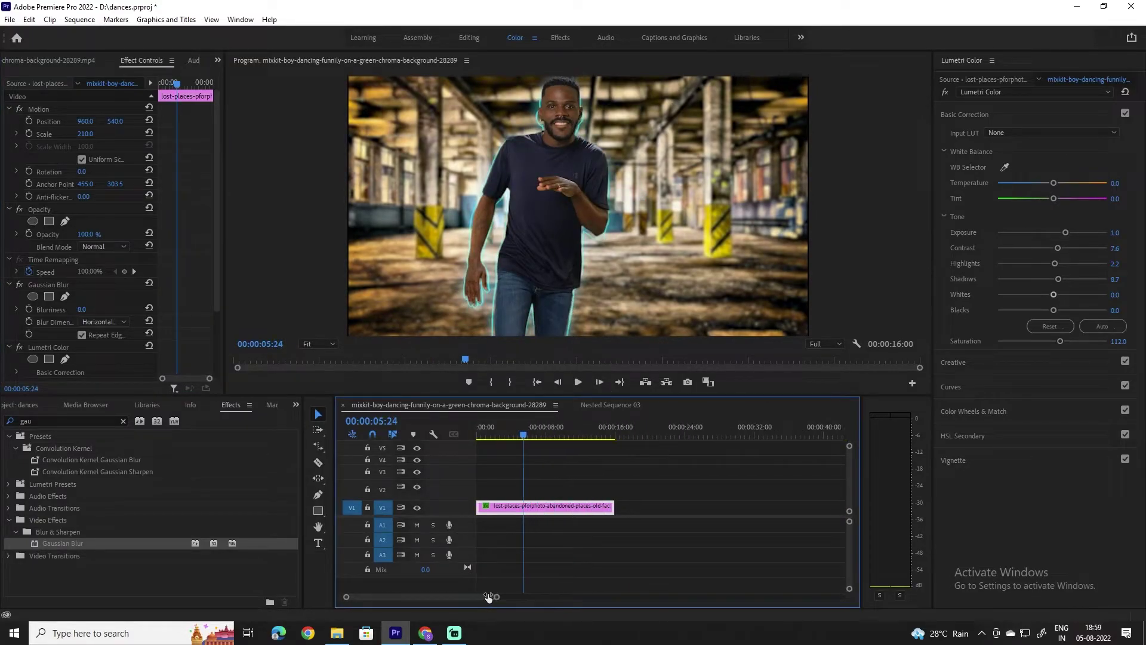
pyautogui.press('space')
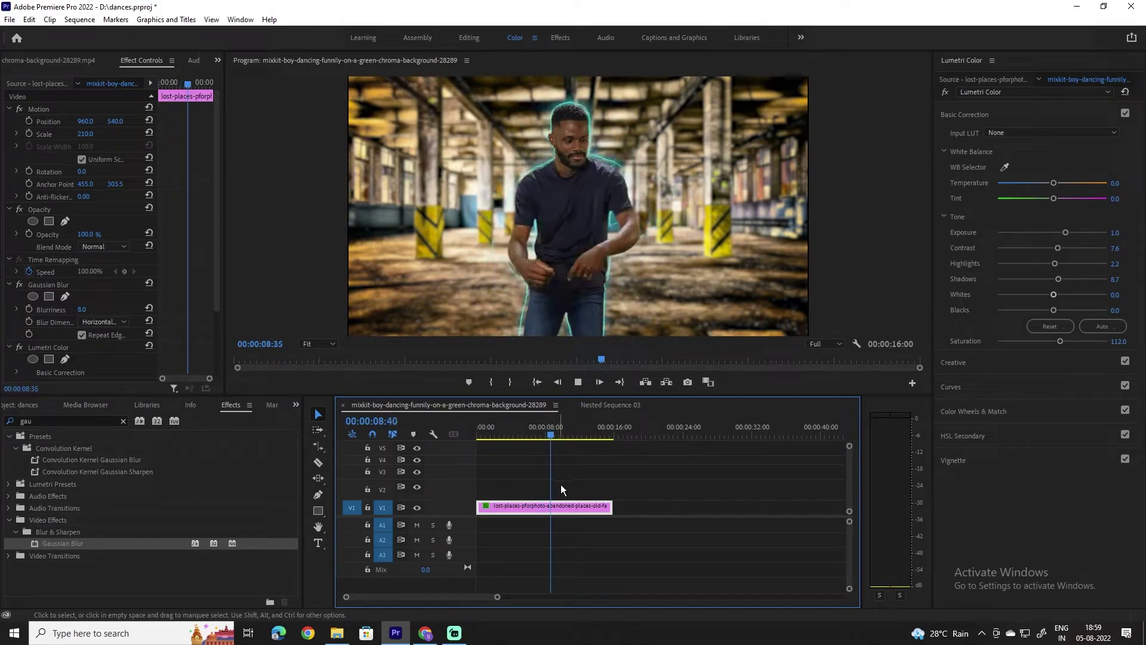
pyautogui.press('space')
pyautogui.click(561, 437)
pyautogui.moveTo(553, 439); pyautogui.dragTo(471, 442)
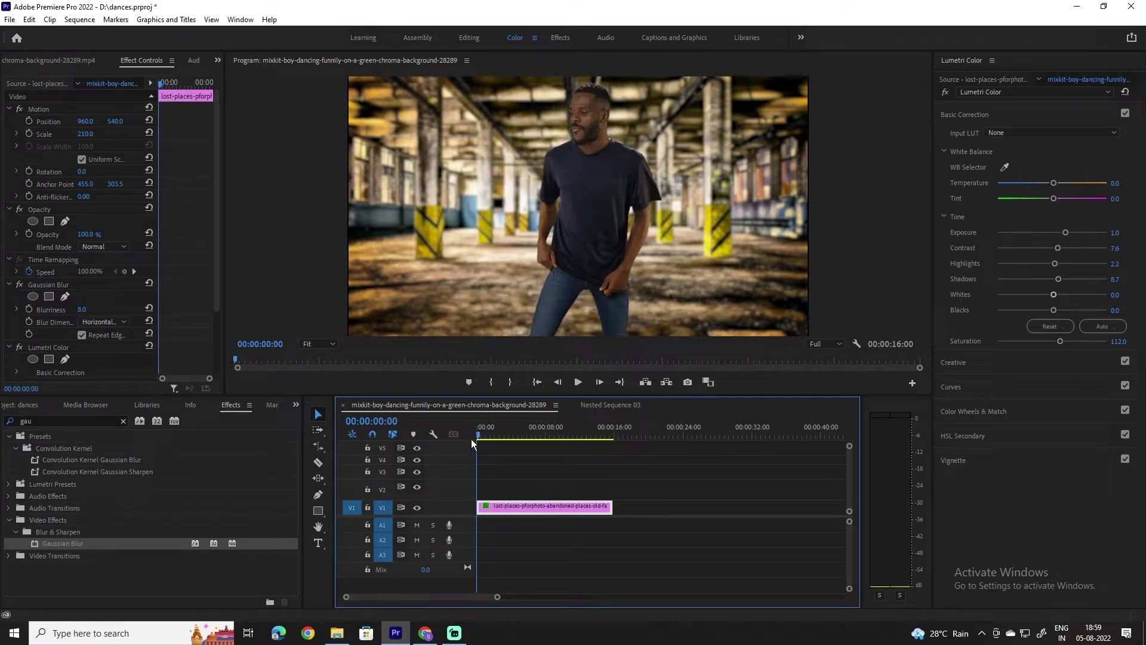
pyautogui.moveTo(530, 396); pyautogui.dragTo(530, 313)
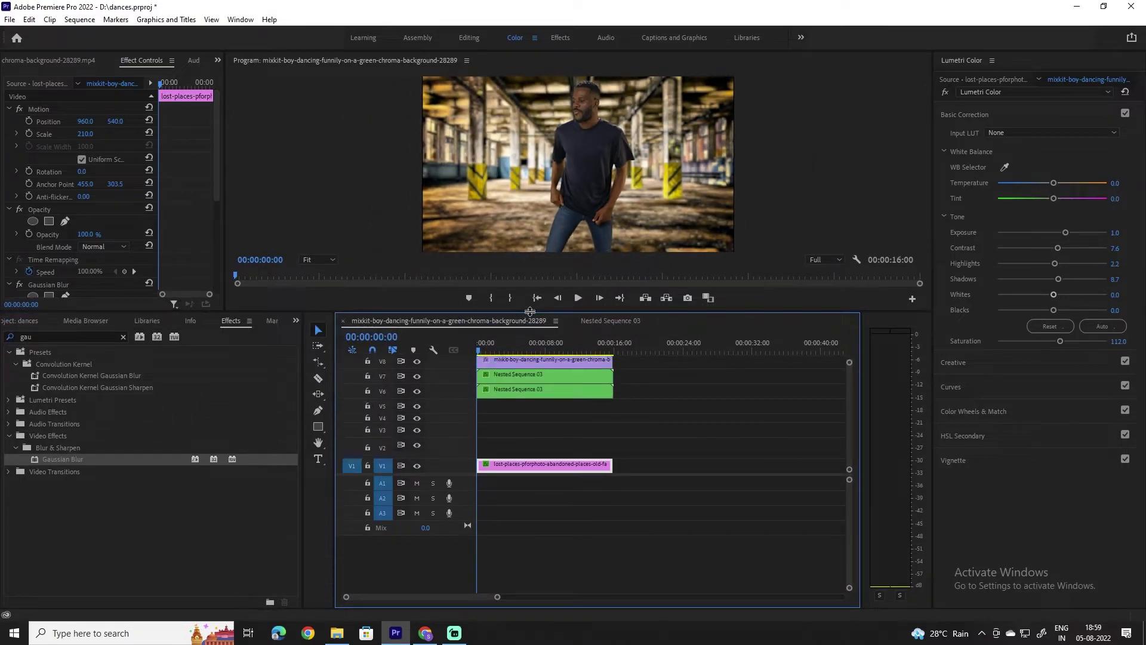
# Step: Copy the V7 and V6 echo clips down onto tracks V5 and V4
pyautogui.click(528, 378)
pyautogui.keyDown('shift'); pyautogui.click(529, 392); pyautogui.keyUp('shift')
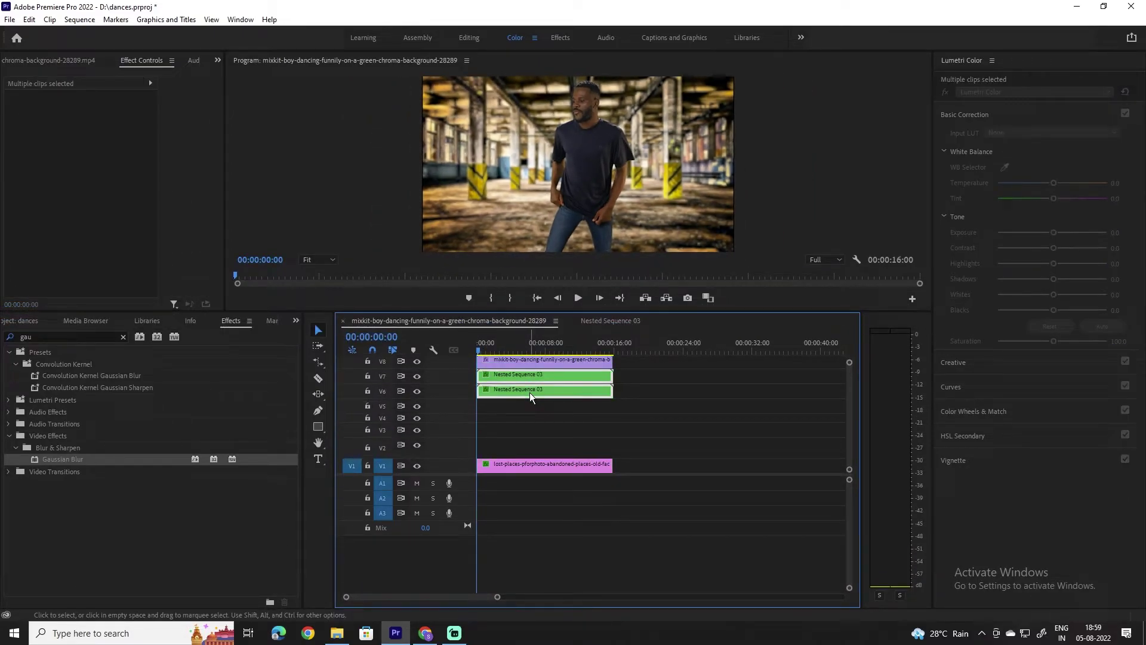
pyautogui.moveTo(522, 392); pyautogui.dragTo(528, 416)
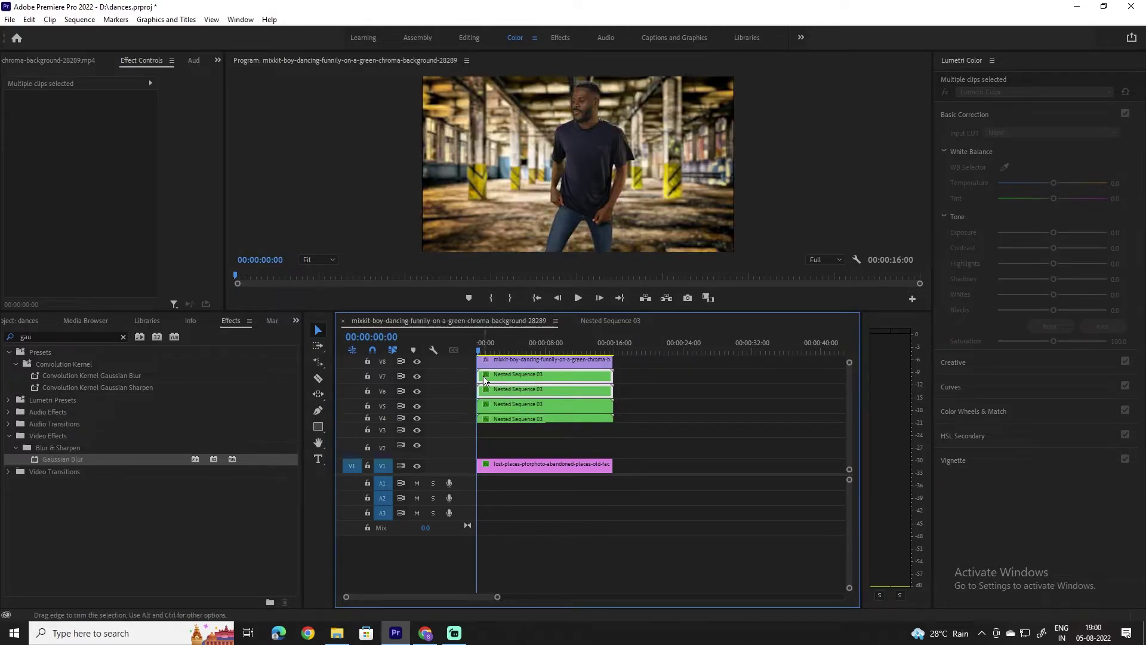
pyautogui.moveTo(498, 597); pyautogui.dragTo(385, 597)
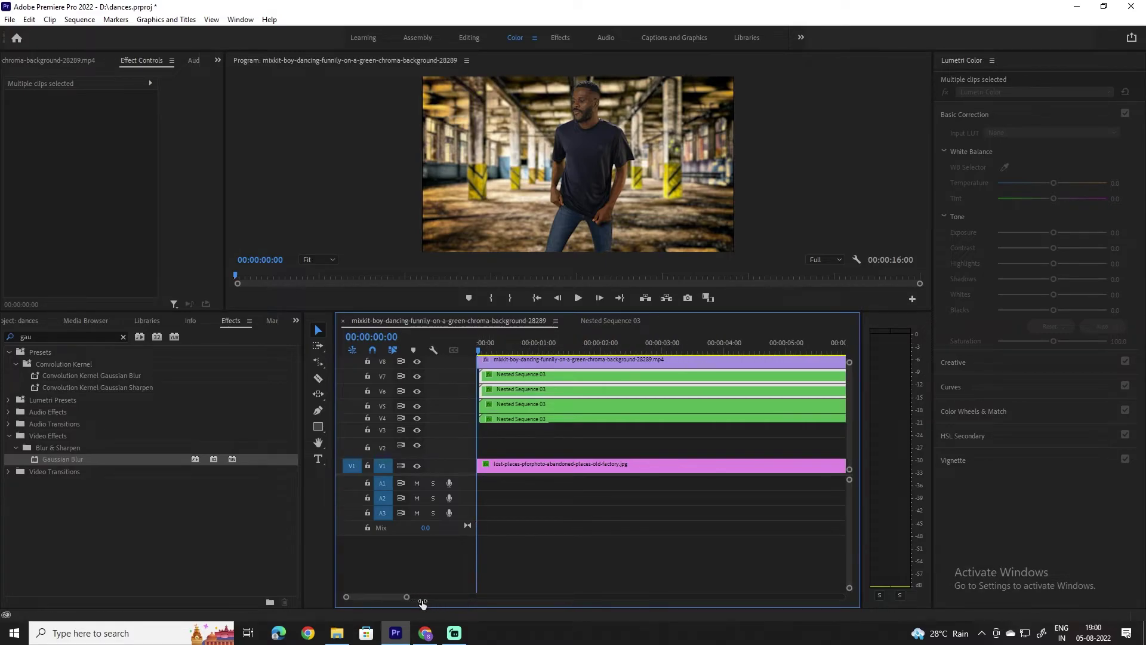
# Step: Shift the V5 and V4 echo copies six frames later
pyautogui.click(484, 351)
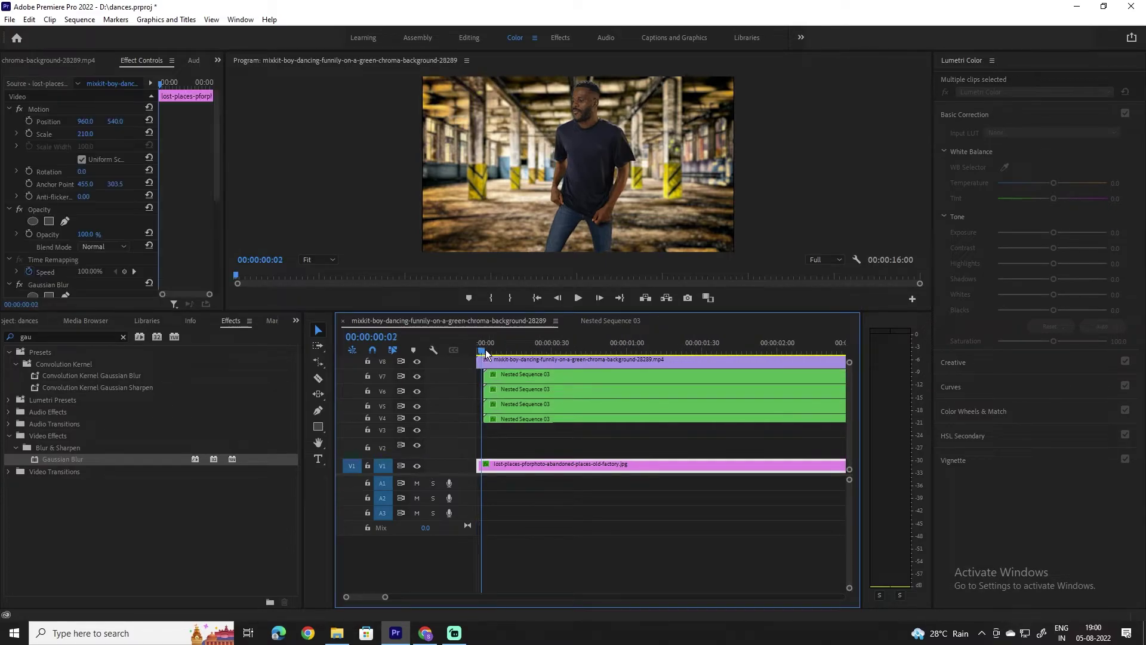
pyautogui.click(599, 298)
pyautogui.click(599, 298)
pyautogui.click(600, 298)
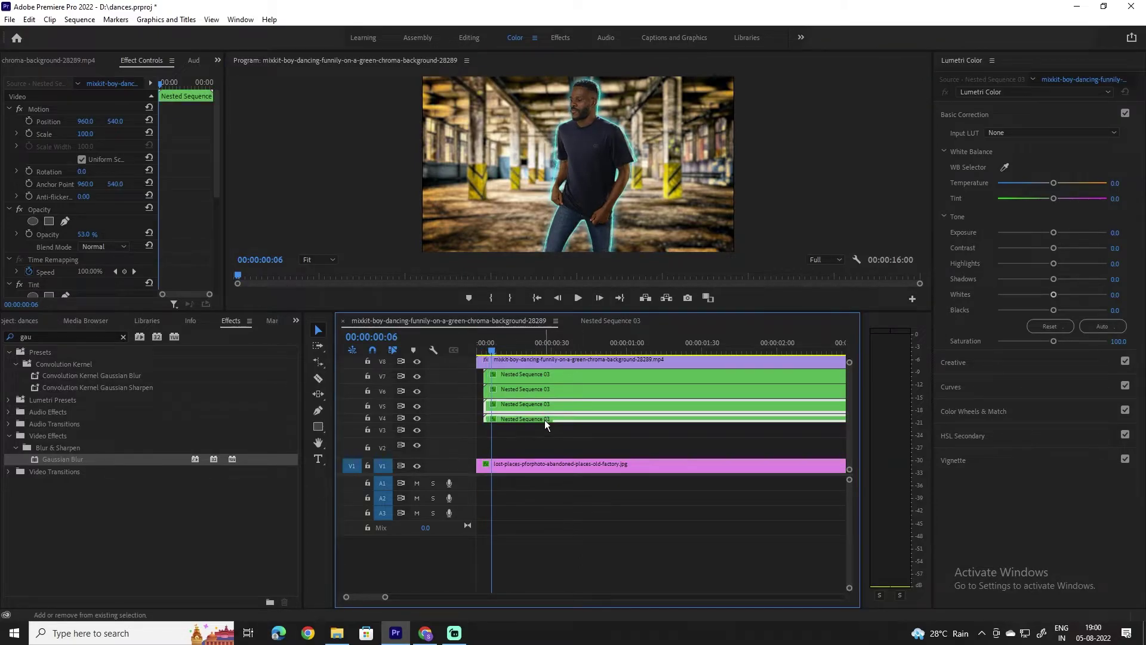
pyautogui.moveTo(537, 406); pyautogui.dragTo(563, 410)
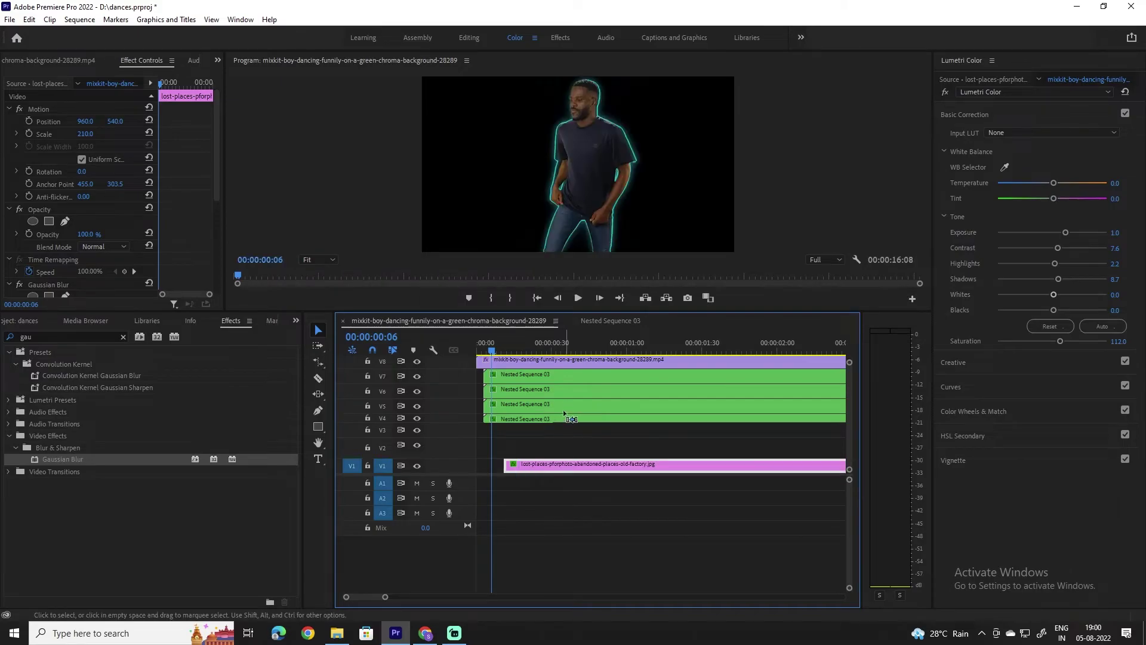
pyautogui.click(519, 405)
pyautogui.keyDown('shift'); pyautogui.click(522, 414); pyautogui.keyUp('shift')
pyautogui.moveTo(525, 403)
pyautogui.mouseDown()
pyautogui.moveTo(535, 404)
pyautogui.moveTo(524, 407)
pyautogui.mouseUp()
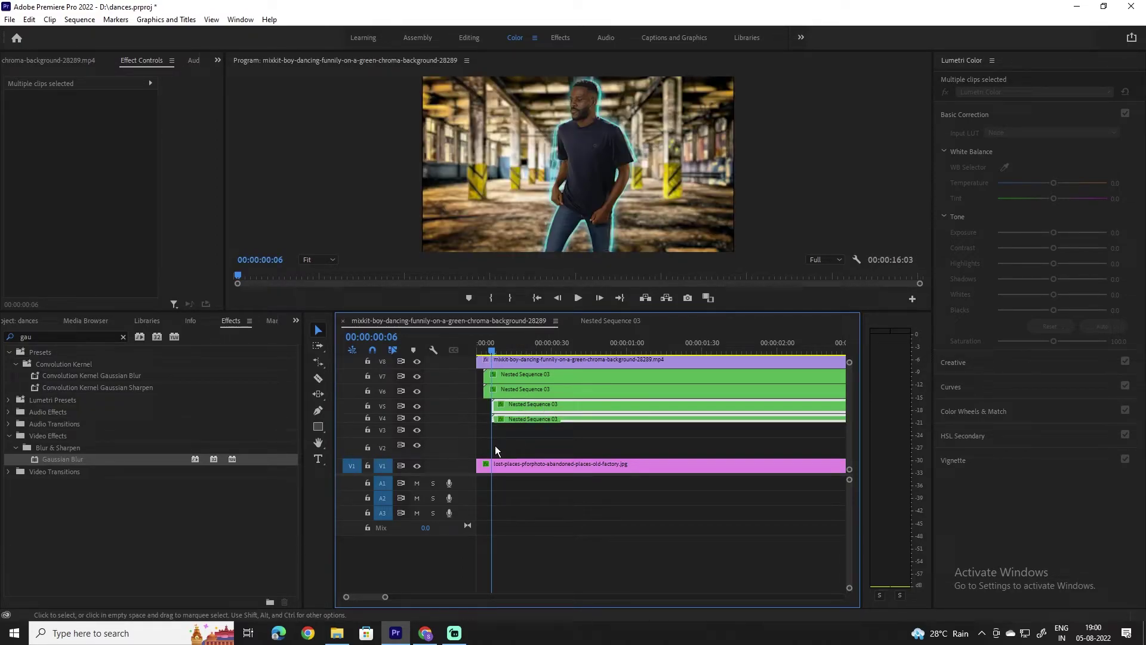
pyautogui.click(242, 507)
pyautogui.click(250, 536)
pyautogui.click(533, 546)
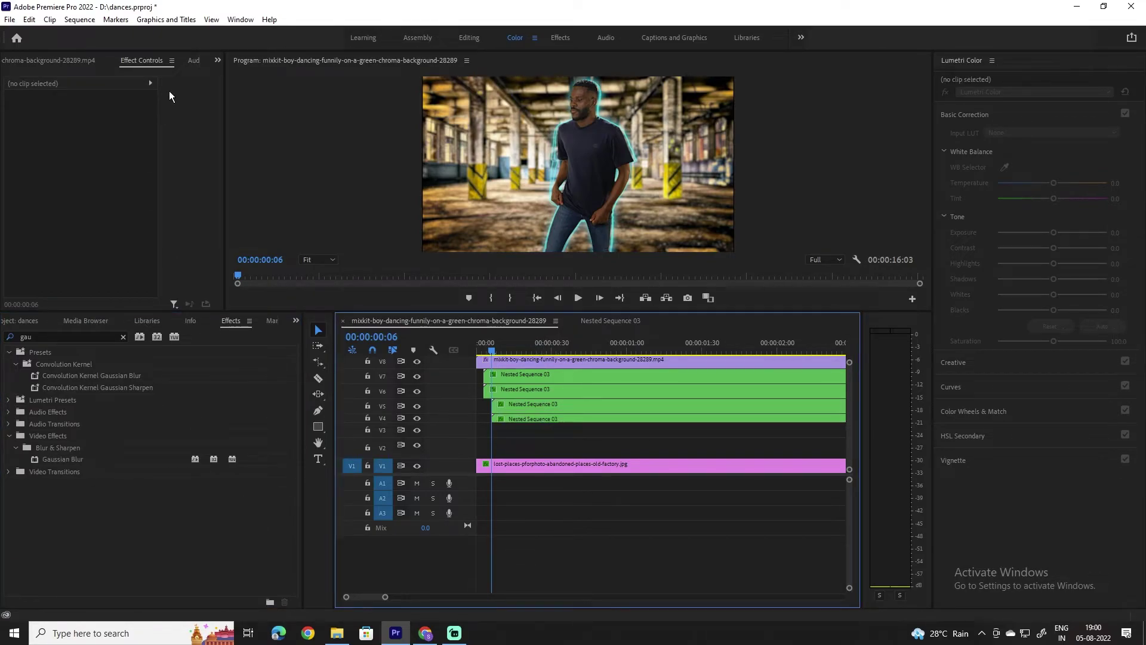
# Step: Change the V5 echo's Tint Map White to saturated yellow FFDE00
pyautogui.click(517, 405)
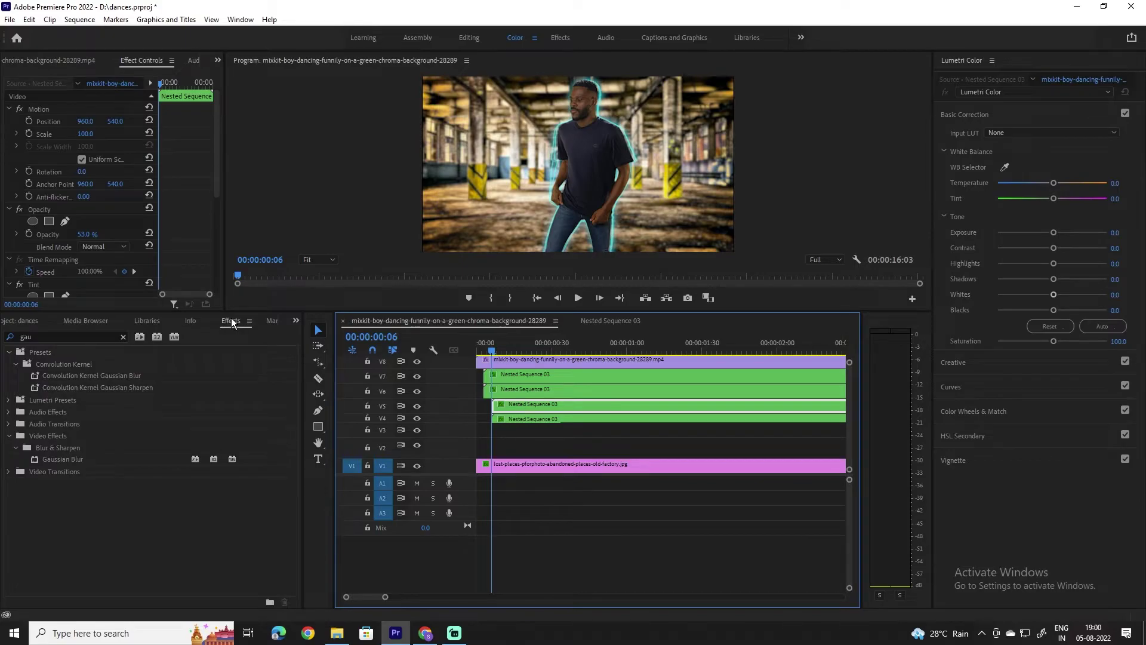
pyautogui.scroll(-3, 90, 238)
pyautogui.scroll(-3, 90, 239)
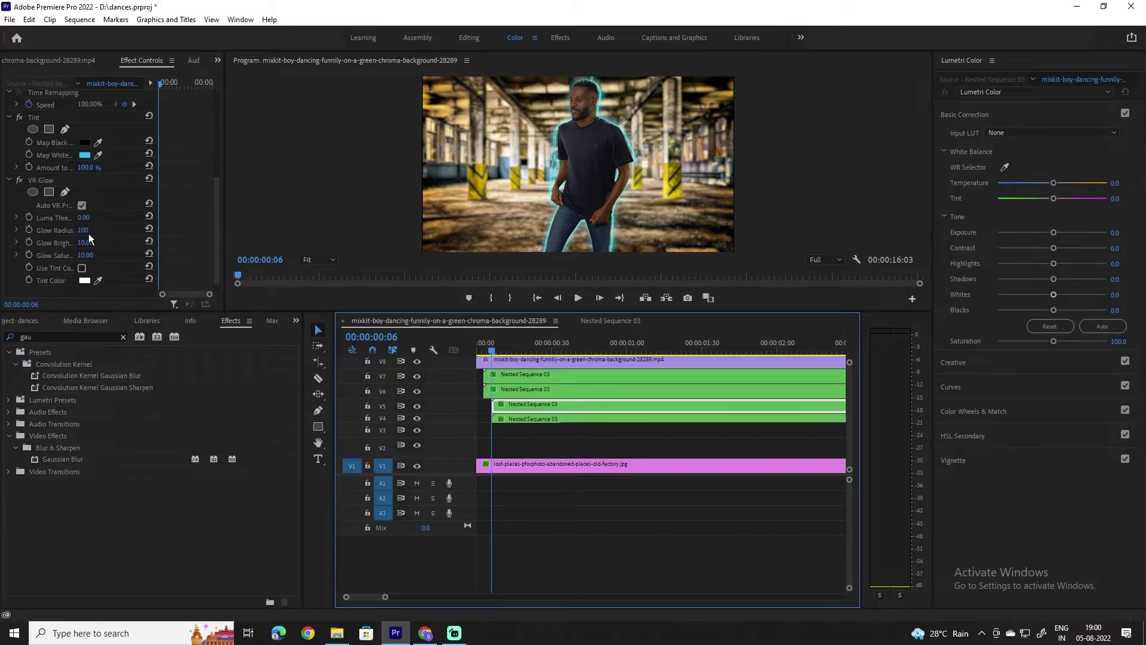
pyautogui.click(85, 156)
pyautogui.moveTo(527, 292); pyautogui.dragTo(406, 368)
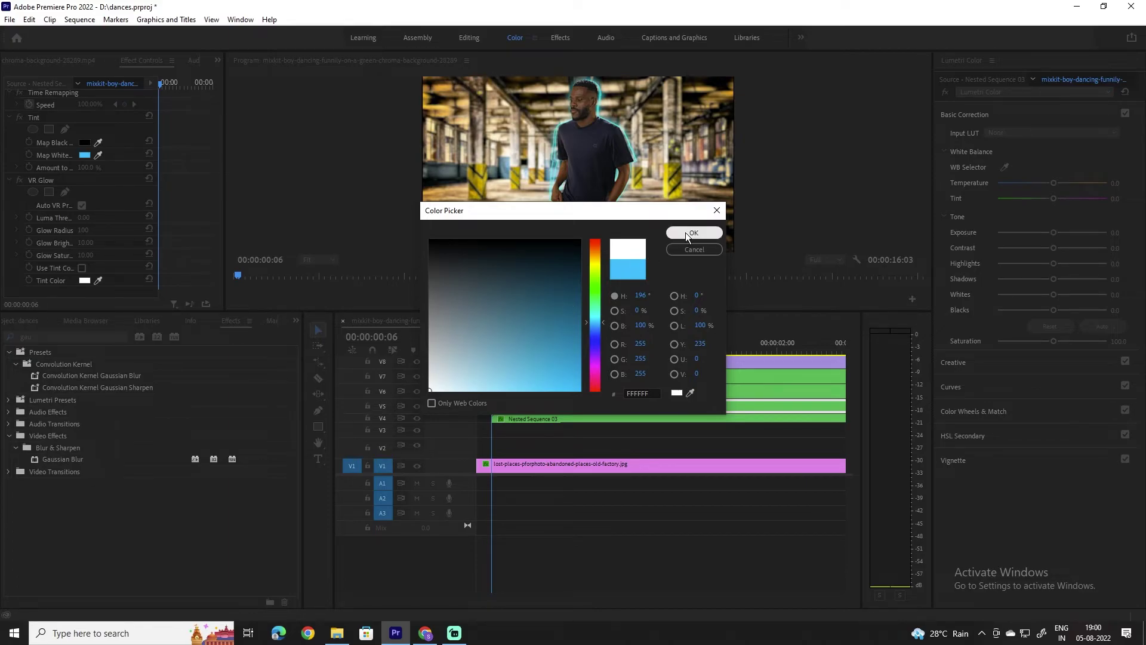
pyautogui.moveTo(595, 272); pyautogui.dragTo(596, 261)
pyautogui.moveTo(551, 312); pyautogui.dragTo(589, 398)
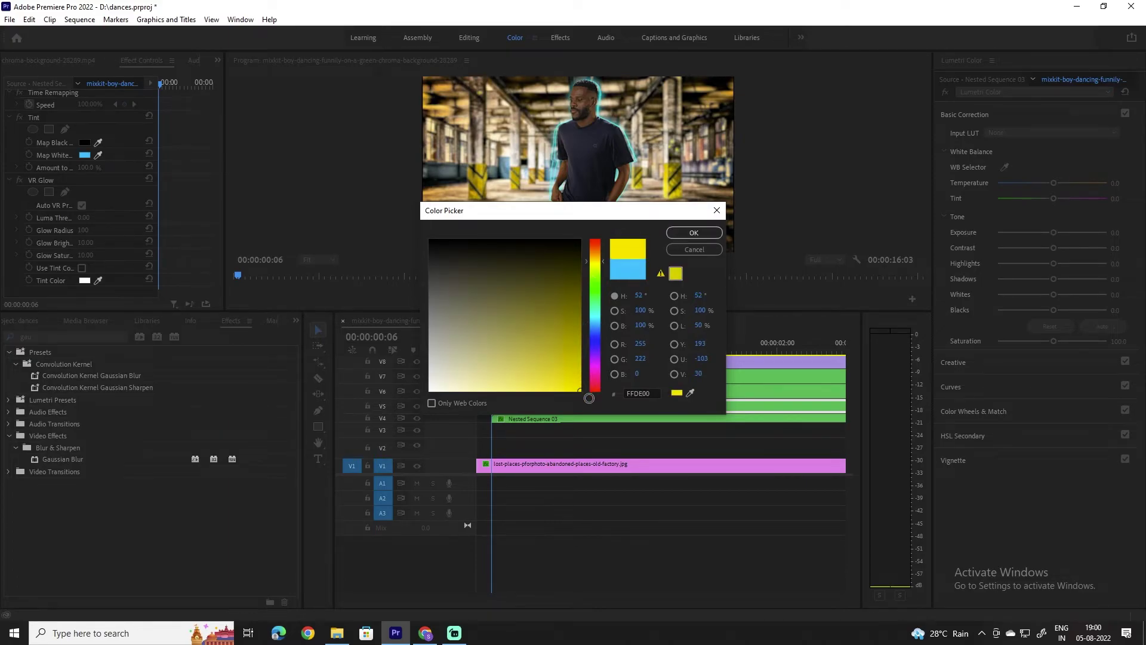
pyautogui.click(686, 233)
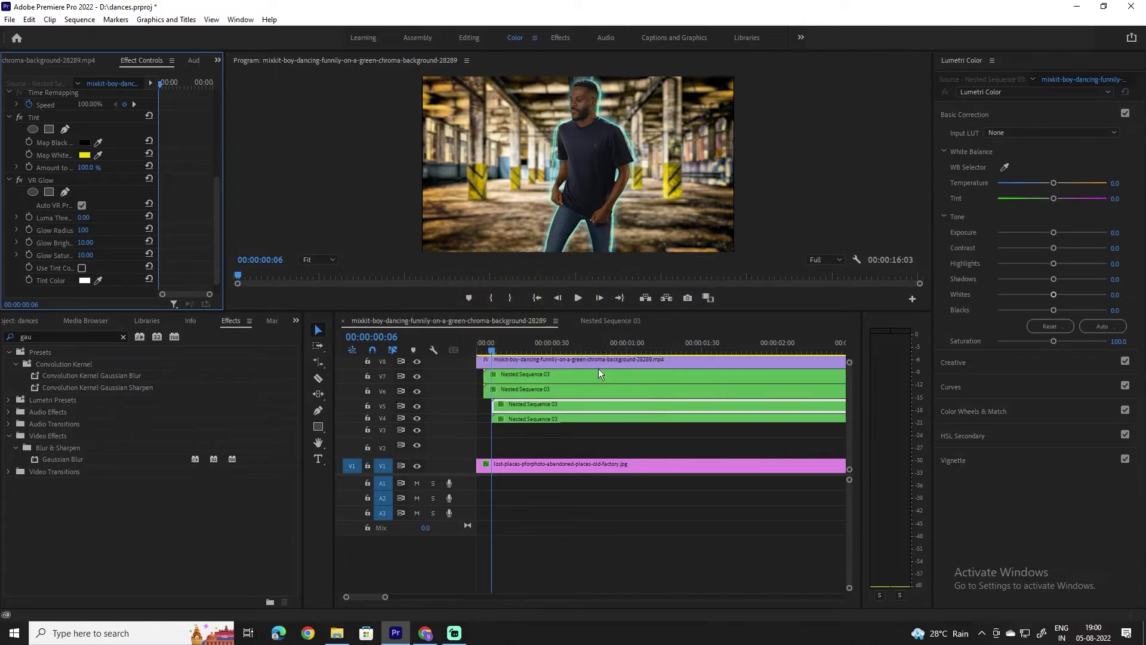
# Step: Tint another echo copy's Map White bright yellow-green DEFF00
pyautogui.doubleClick(553, 418)
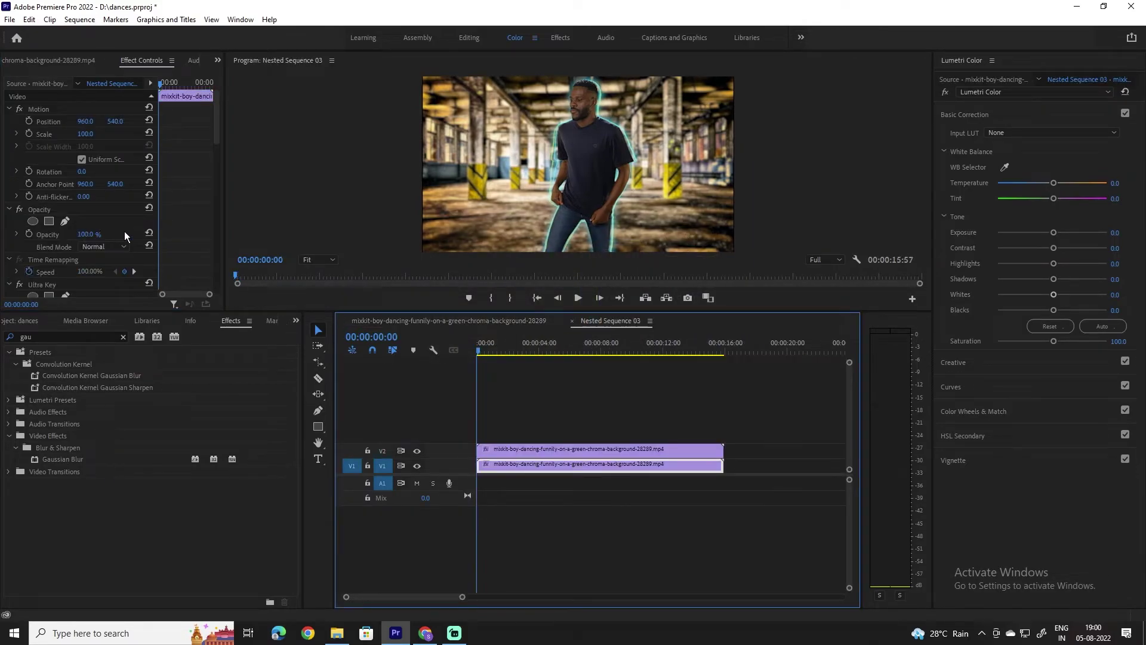
pyautogui.click(516, 322)
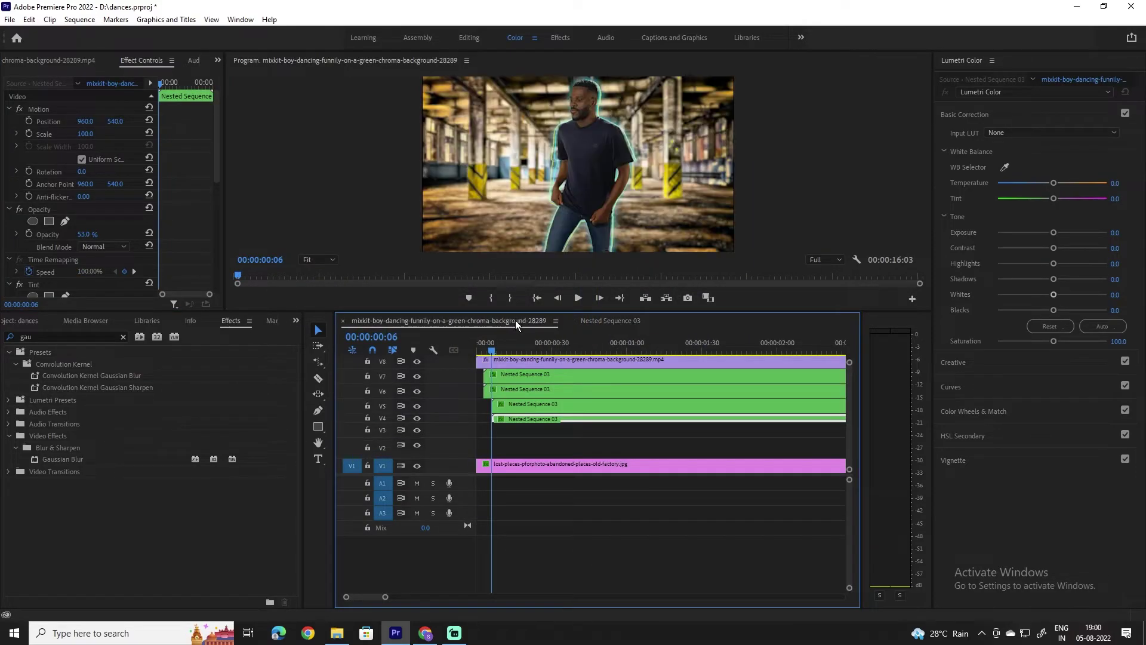
pyautogui.scroll(-5, 71, 230)
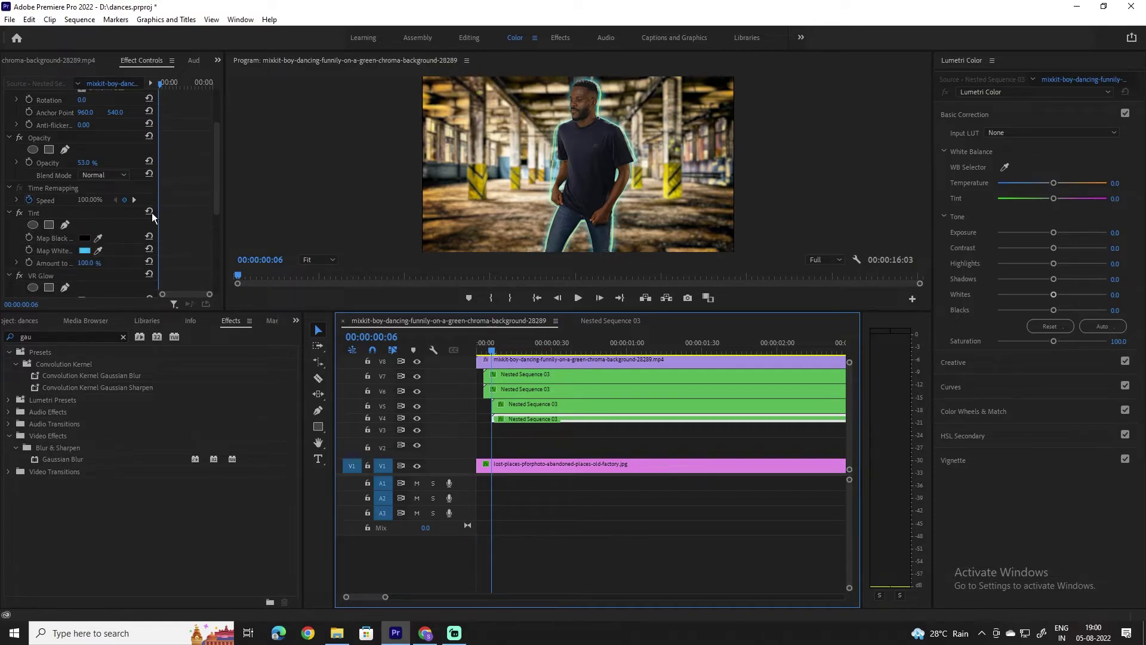
pyautogui.click(85, 180)
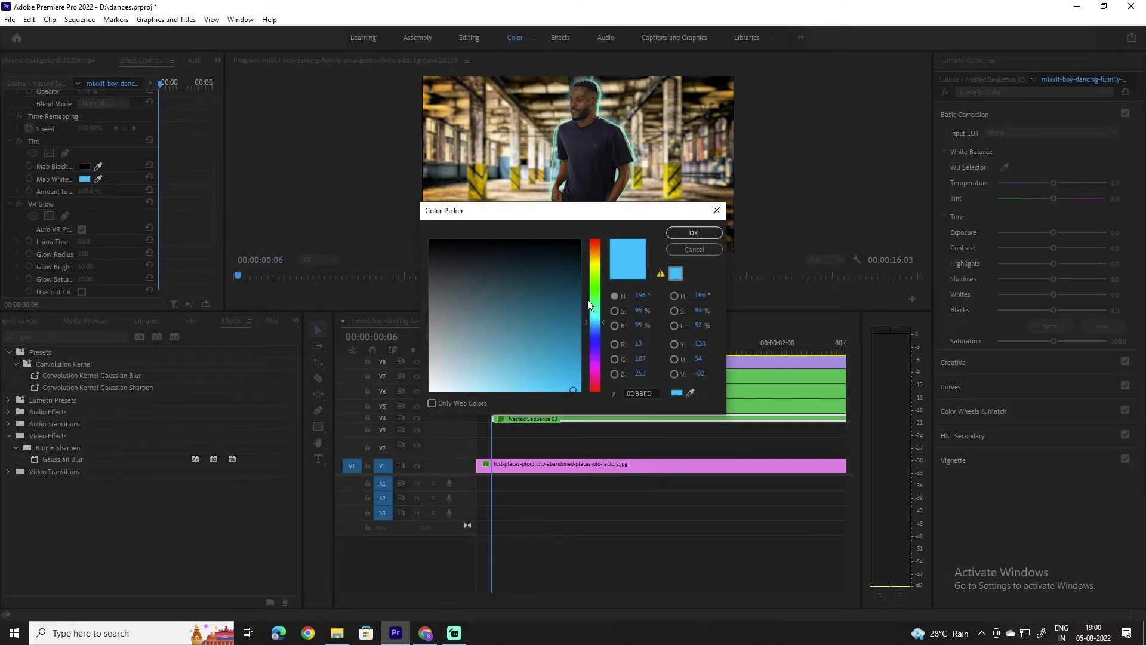
pyautogui.click(597, 267)
pyautogui.moveTo(575, 385); pyautogui.dragTo(583, 402)
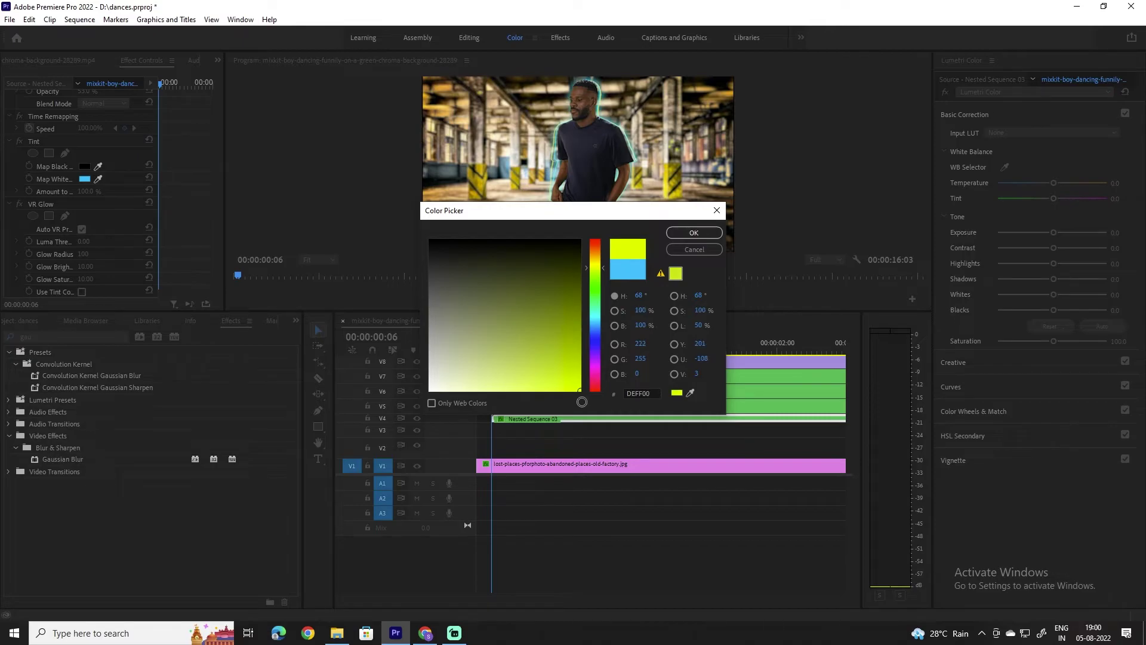
pyautogui.click(692, 234)
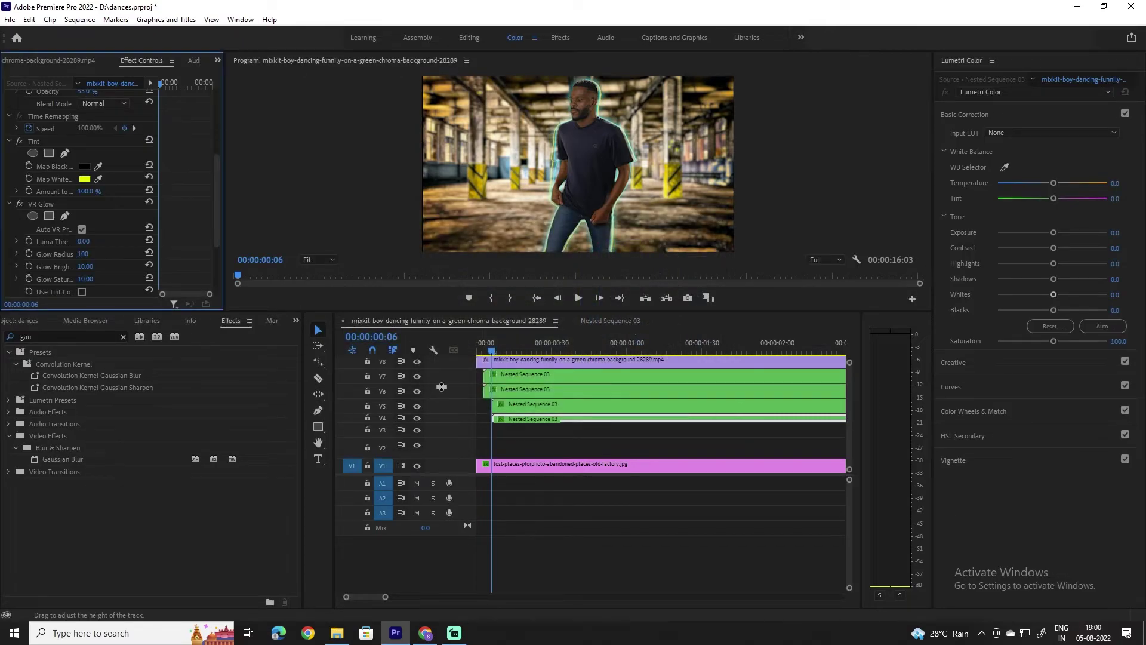
# Step: Preview the trailing echoes over the factory, then return to the sequence start
pyautogui.press('space')
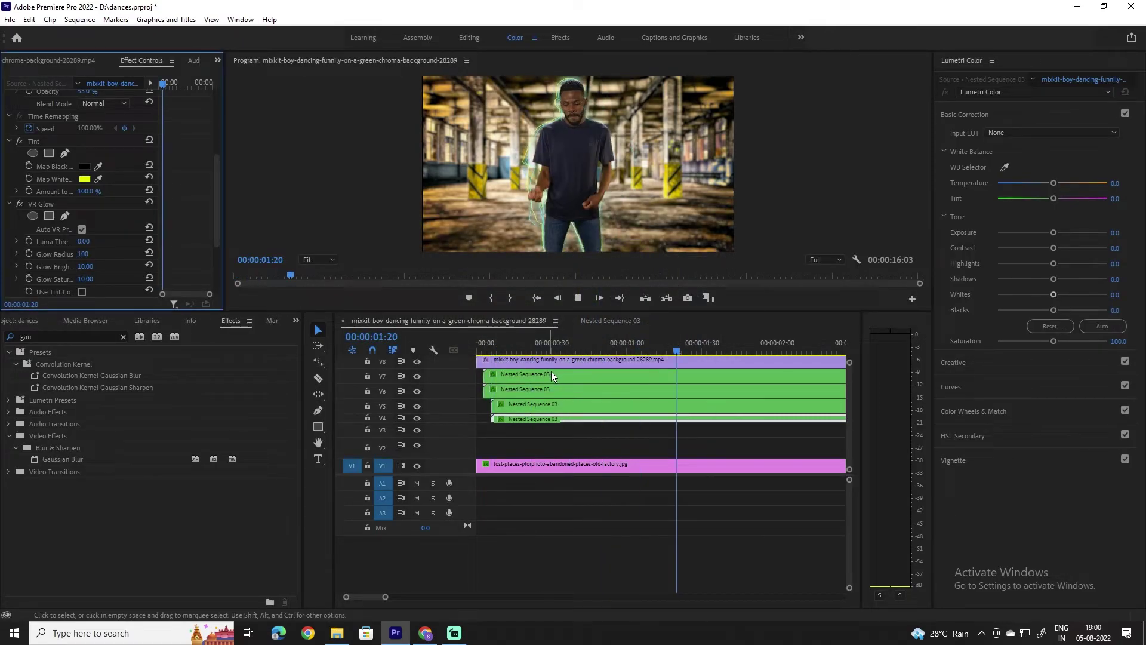
pyautogui.press('space')
pyautogui.moveTo(530, 352); pyautogui.dragTo(418, 378)
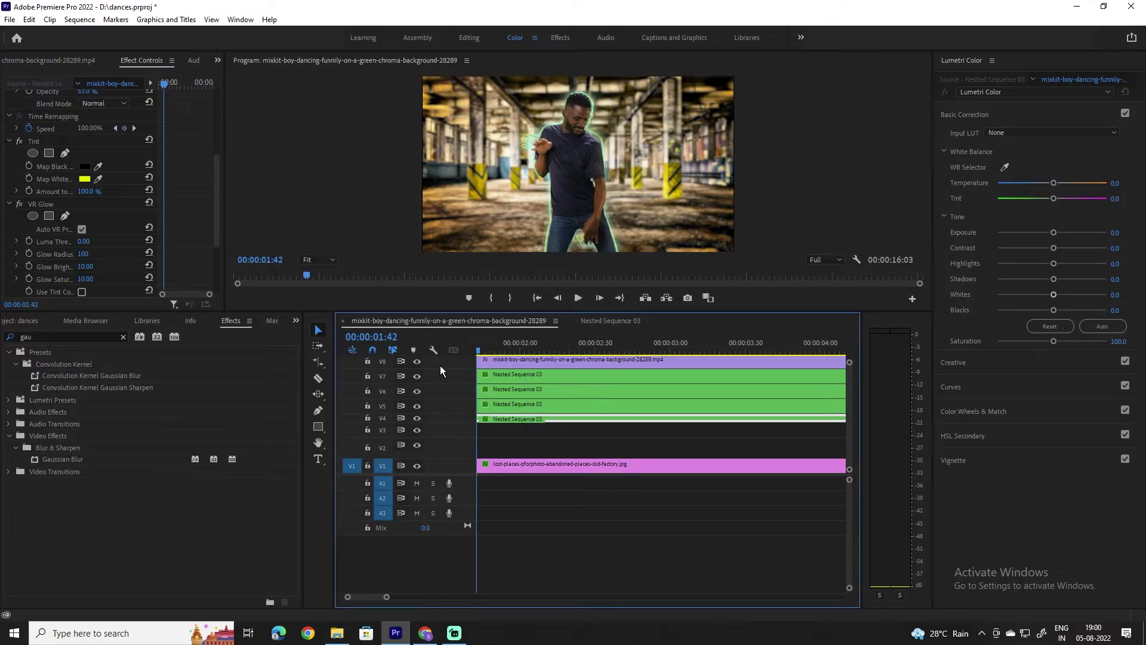
pyautogui.press('Home')
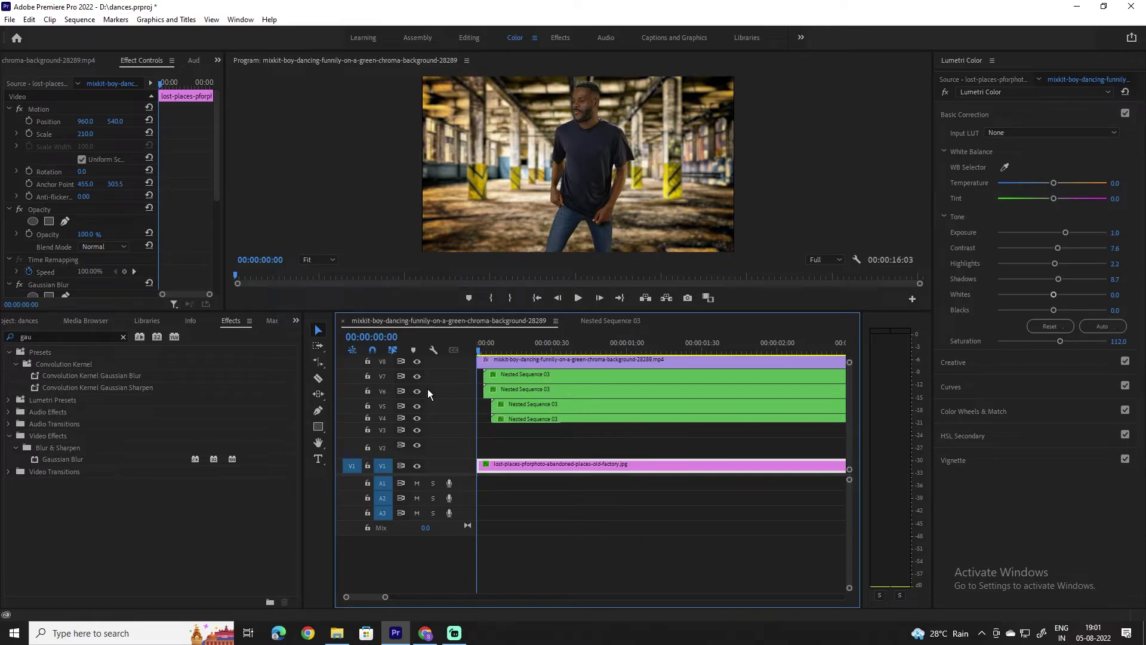
# Step: Copy the V5 and V4 echo clips down onto tracks V3 and V2
pyautogui.click(528, 407)
pyautogui.keyDown('shift'); pyautogui.click(532, 419); pyautogui.keyUp('shift')
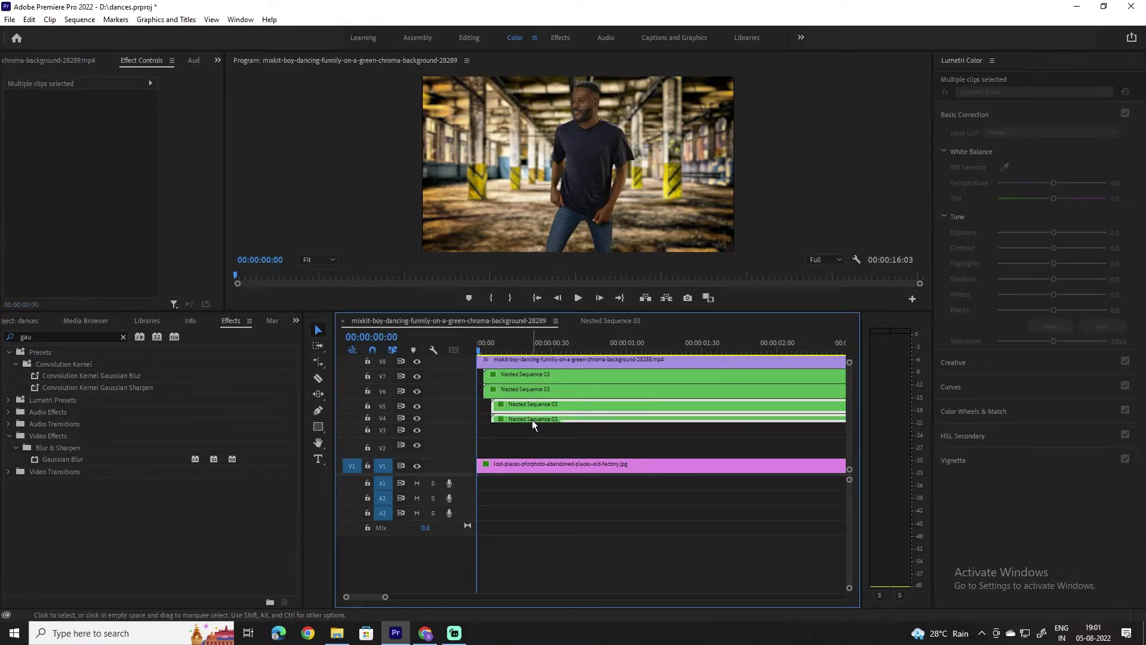
pyautogui.moveTo(529, 421); pyautogui.dragTo(529, 444)
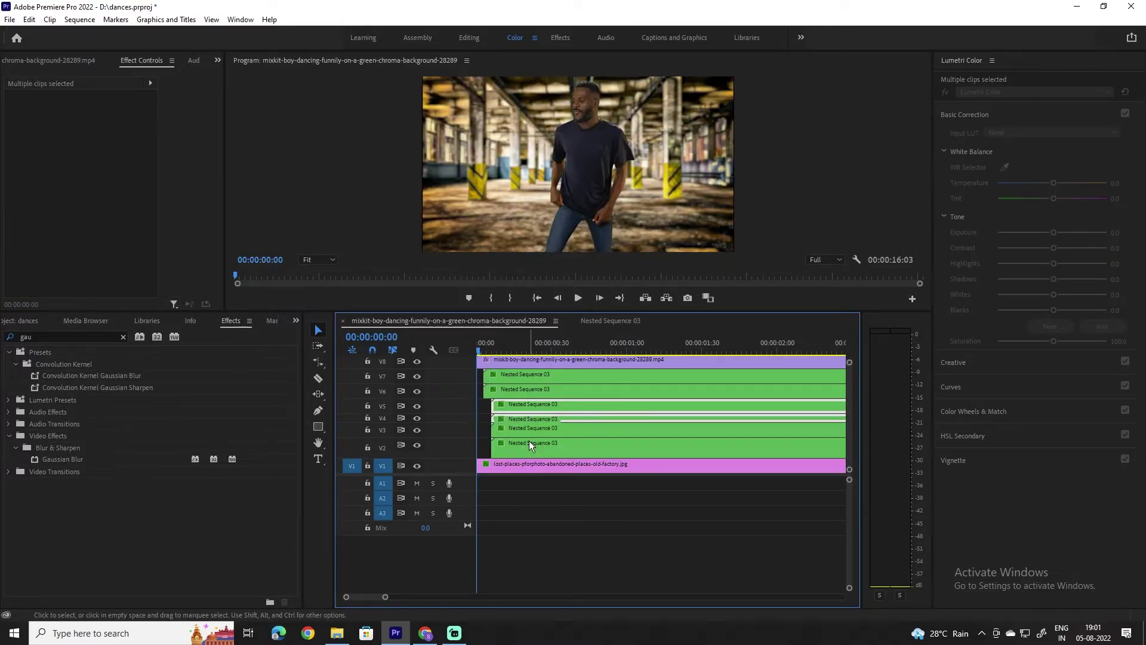
# Step: Delay the new V3 and V2 echo copies by 3 frames
pyautogui.click(493, 361)
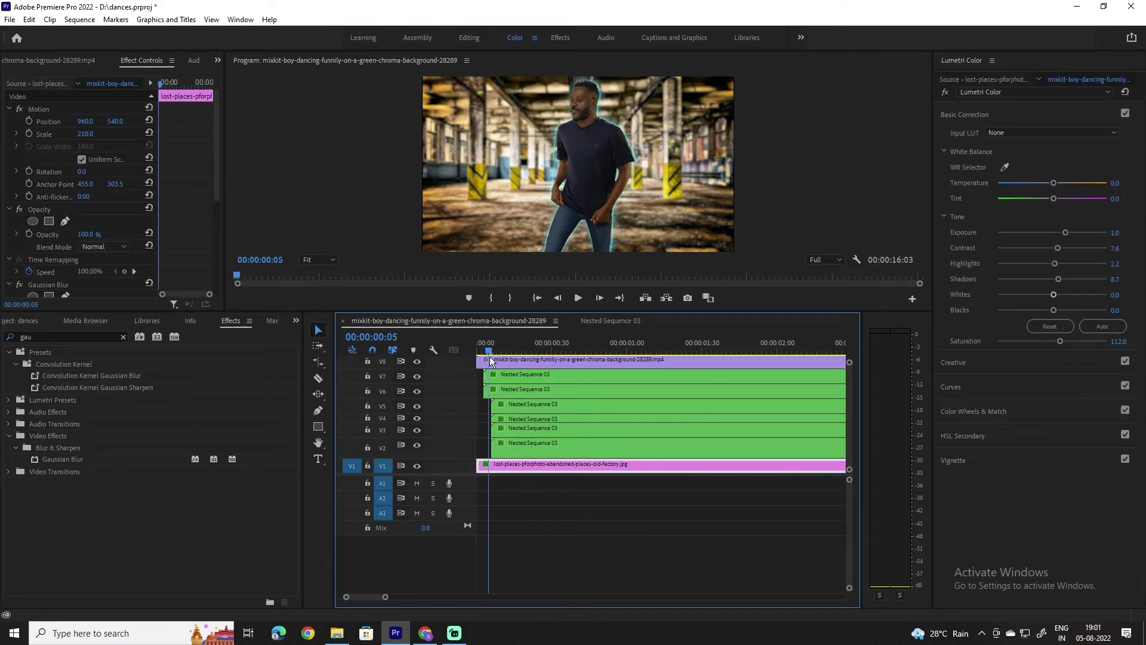
pyautogui.click(517, 429)
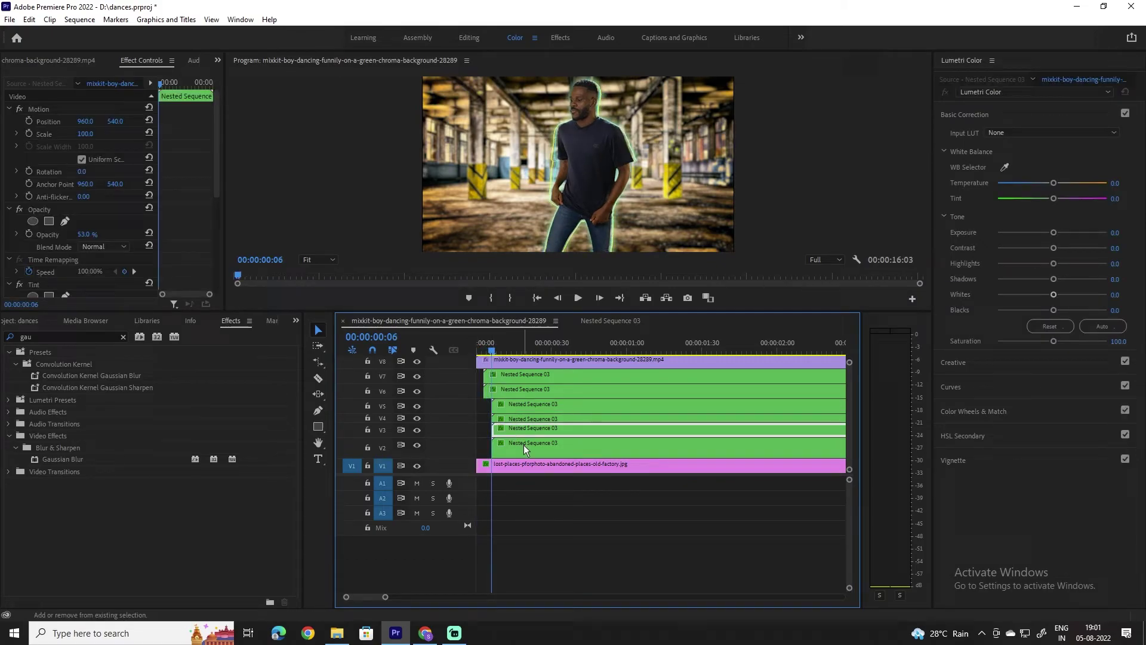
pyautogui.keyDown('shift'); pyautogui.click(527, 445); pyautogui.keyUp('shift')
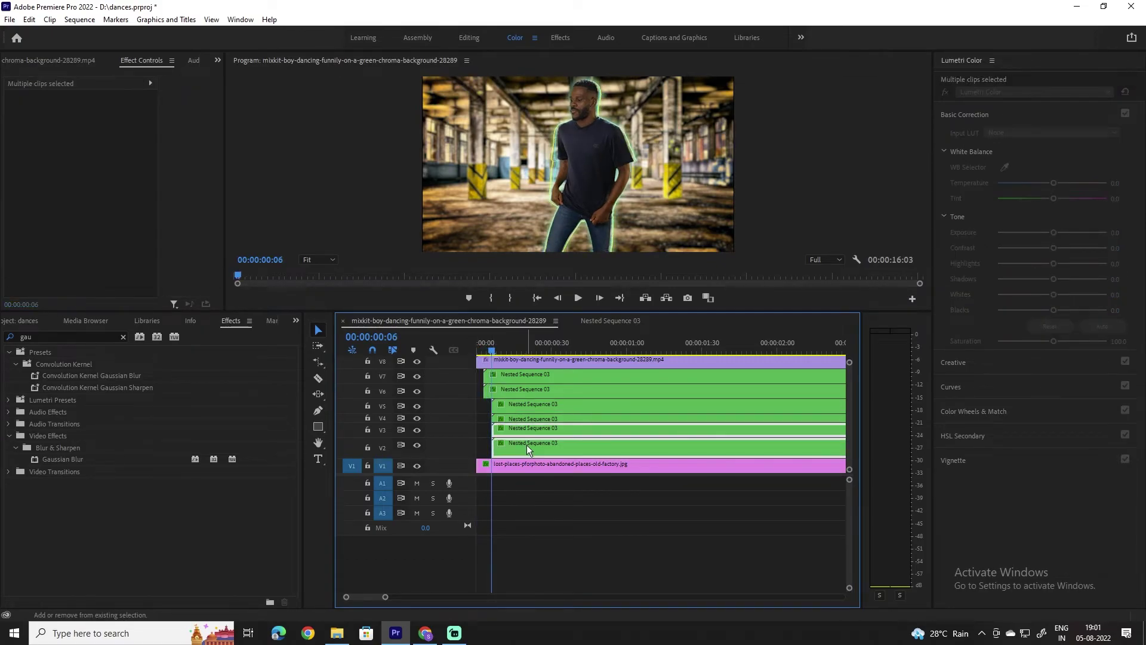
pyautogui.click(599, 297)
pyautogui.click(599, 297)
pyautogui.click(599, 297)
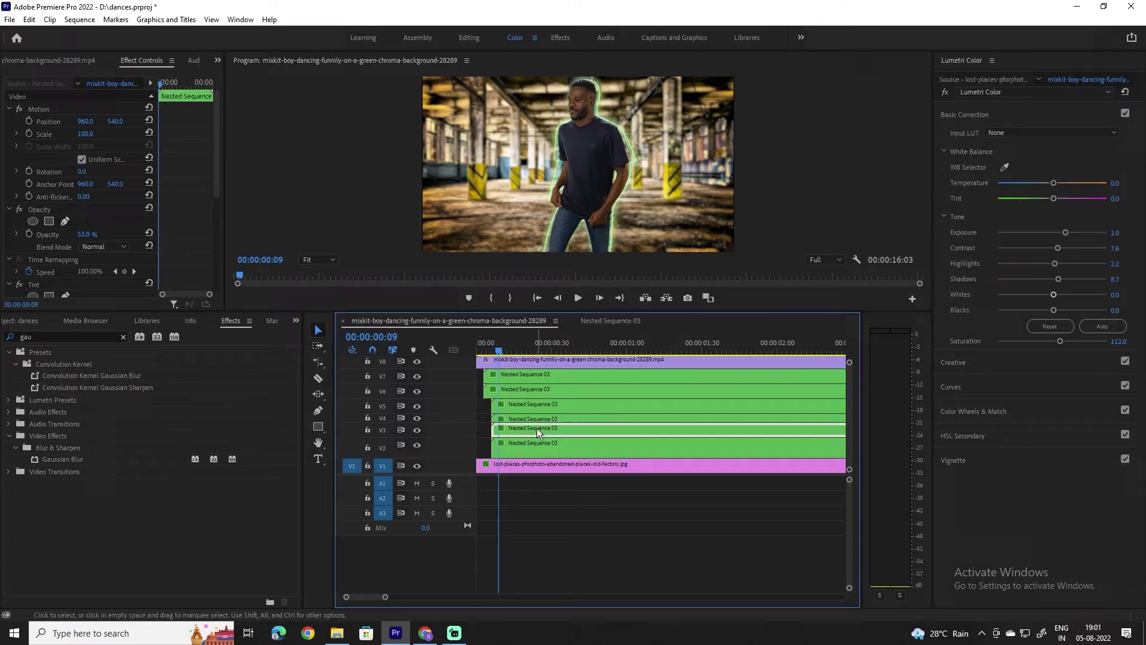
pyautogui.moveTo(539, 448); pyautogui.dragTo(552, 449)
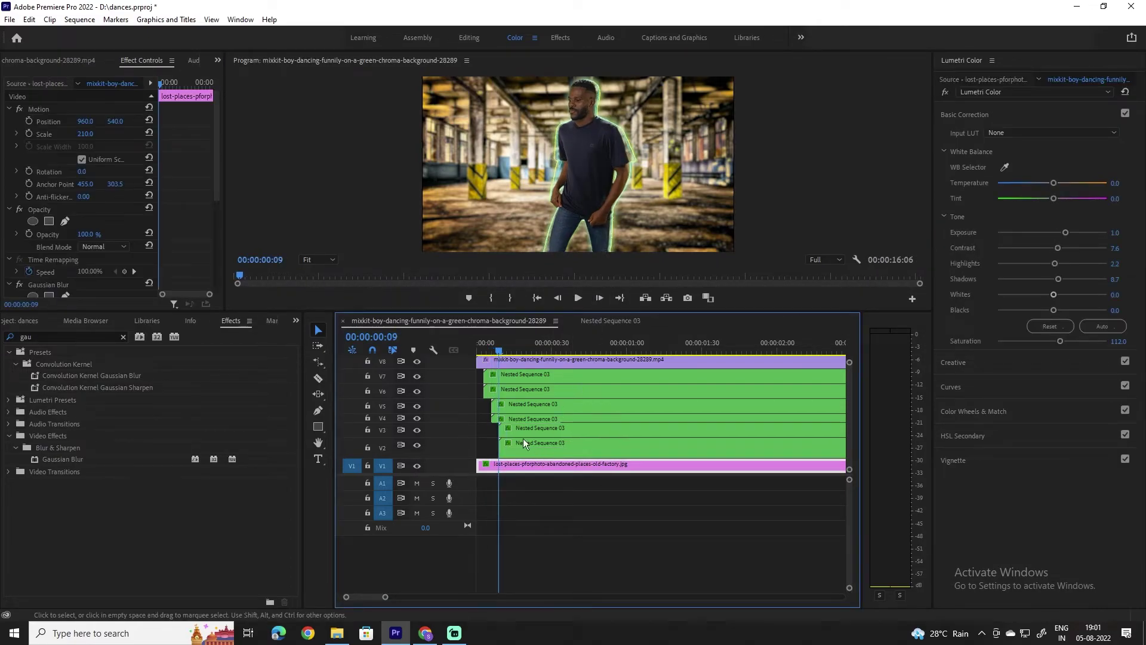
# Step: Select the V3 echo copy and bring up its Tint Map White colour
pyautogui.click(532, 426)
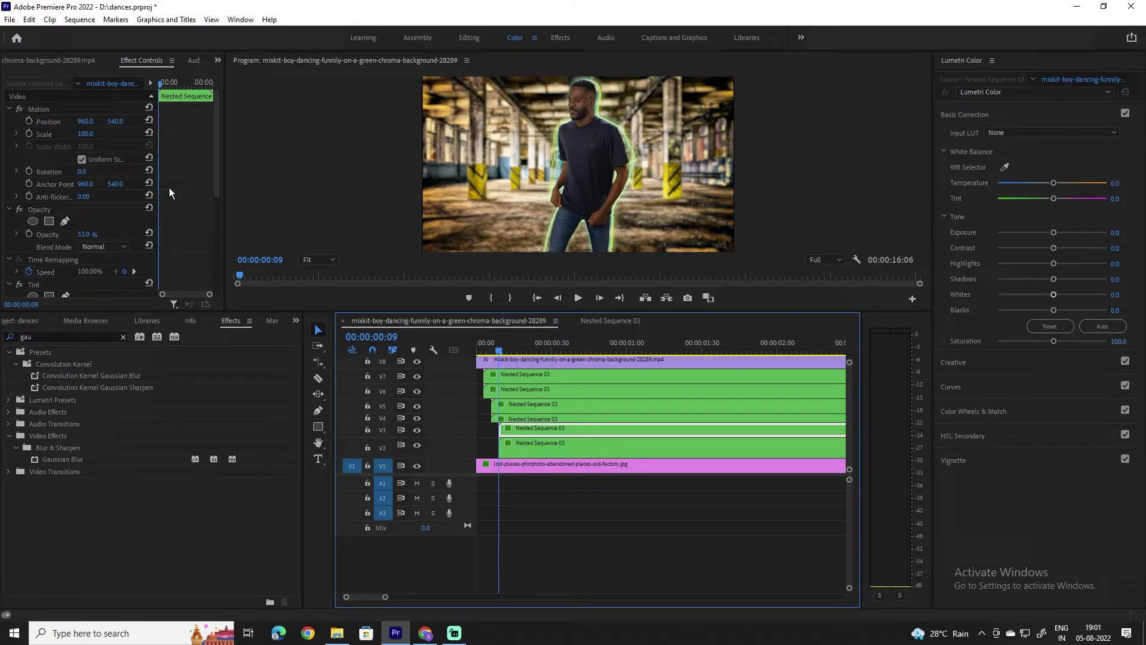
pyautogui.scroll(-3, 170, 188)
pyautogui.scroll(-2, 181, 226)
pyautogui.click(85, 168)
# Step: Tint the V3 and V2 echo copies white (FFFFFF) and enlarge the program preview
pyautogui.click(460, 365)
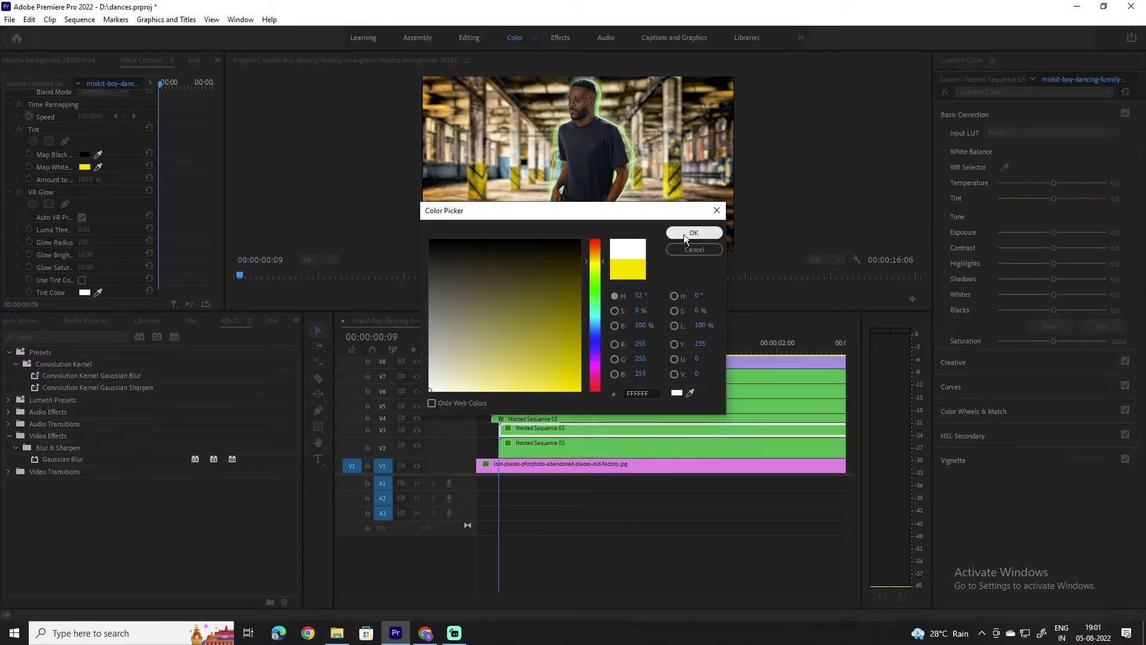
pyautogui.click(683, 234)
pyautogui.click(557, 441)
pyautogui.scroll(-2, 199, 210)
pyautogui.scroll(-3, 149, 211)
pyautogui.click(85, 167)
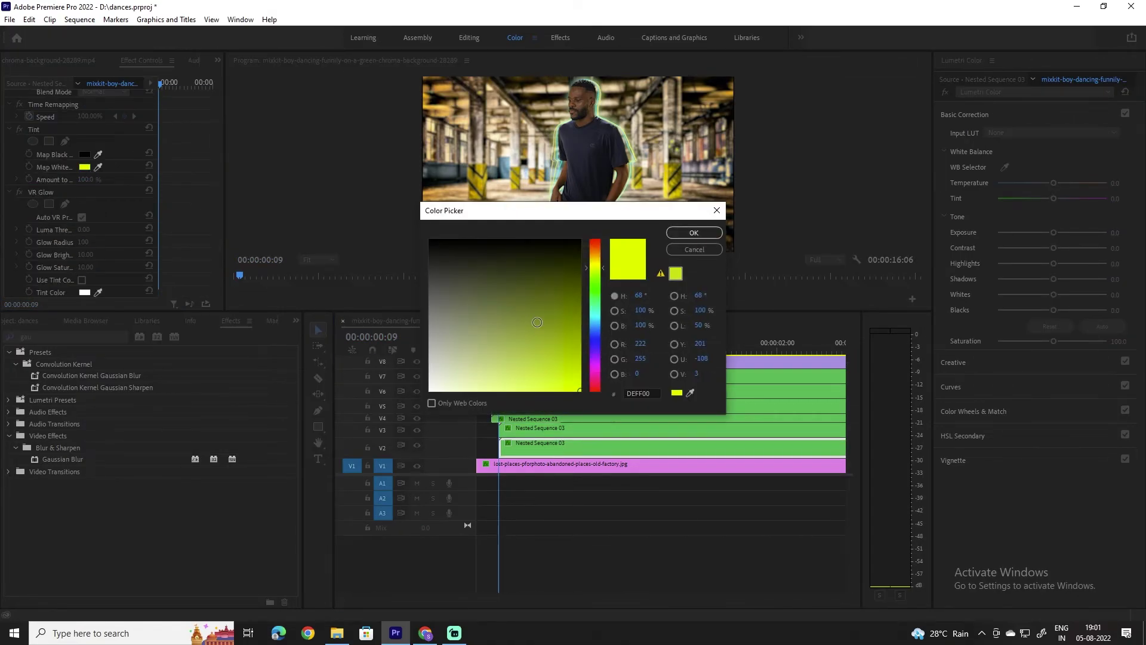
pyautogui.click(694, 234)
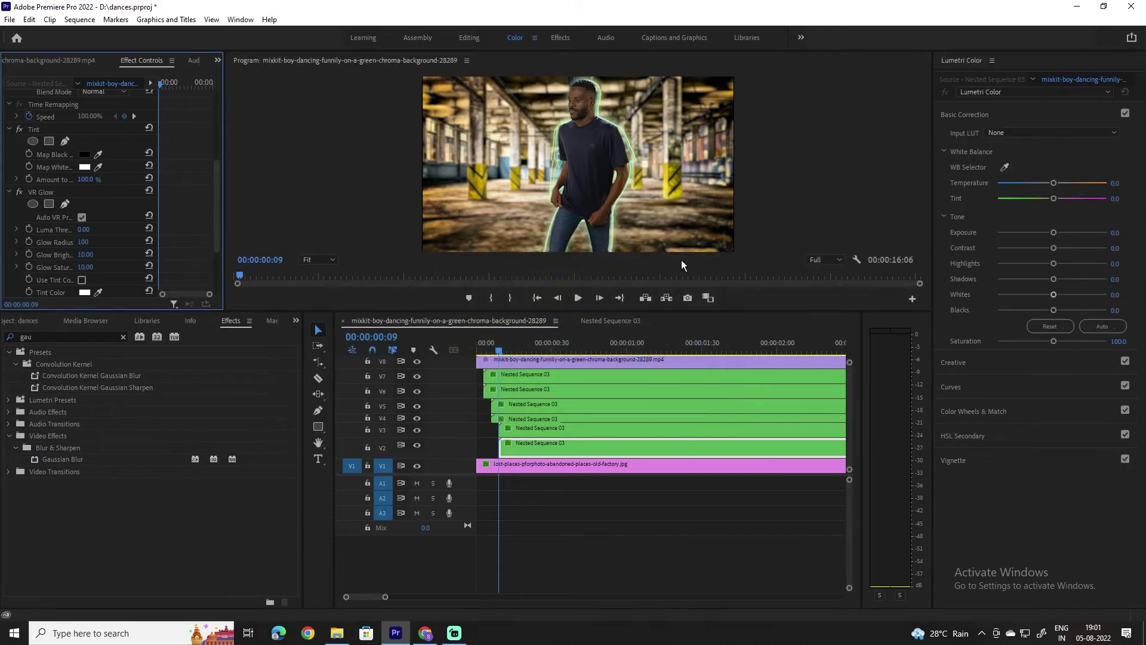
pyautogui.moveTo(621, 310); pyautogui.dragTo(621, 478)
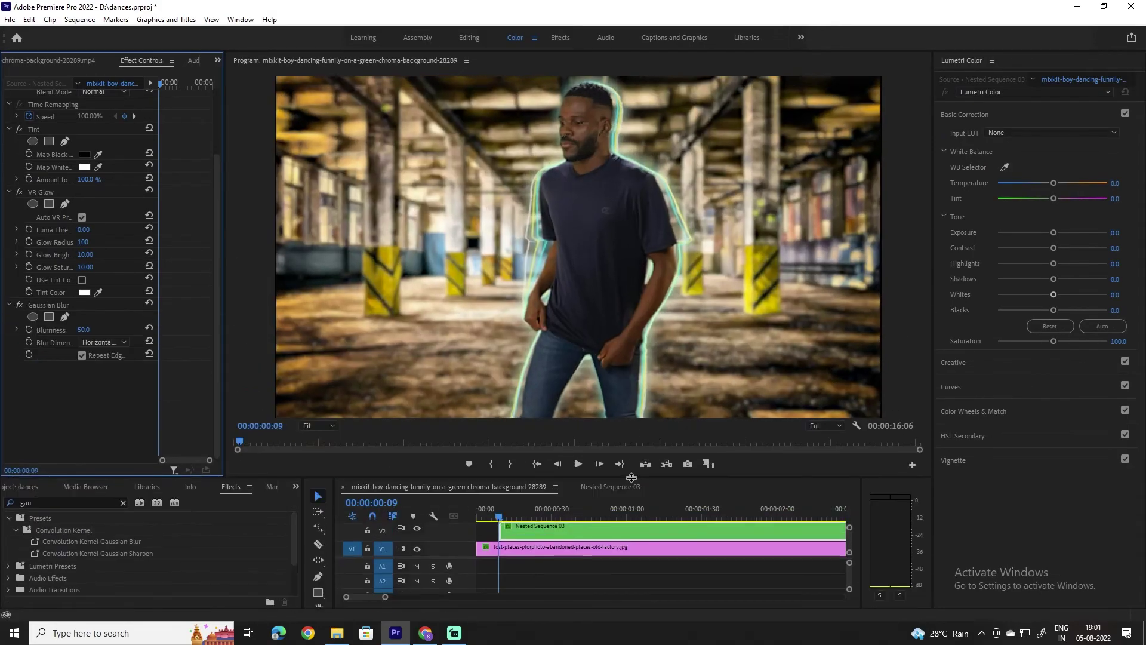
# Step: Play the composite from the start to review the cyan, yellow and white echo trails
pyautogui.click(539, 466)
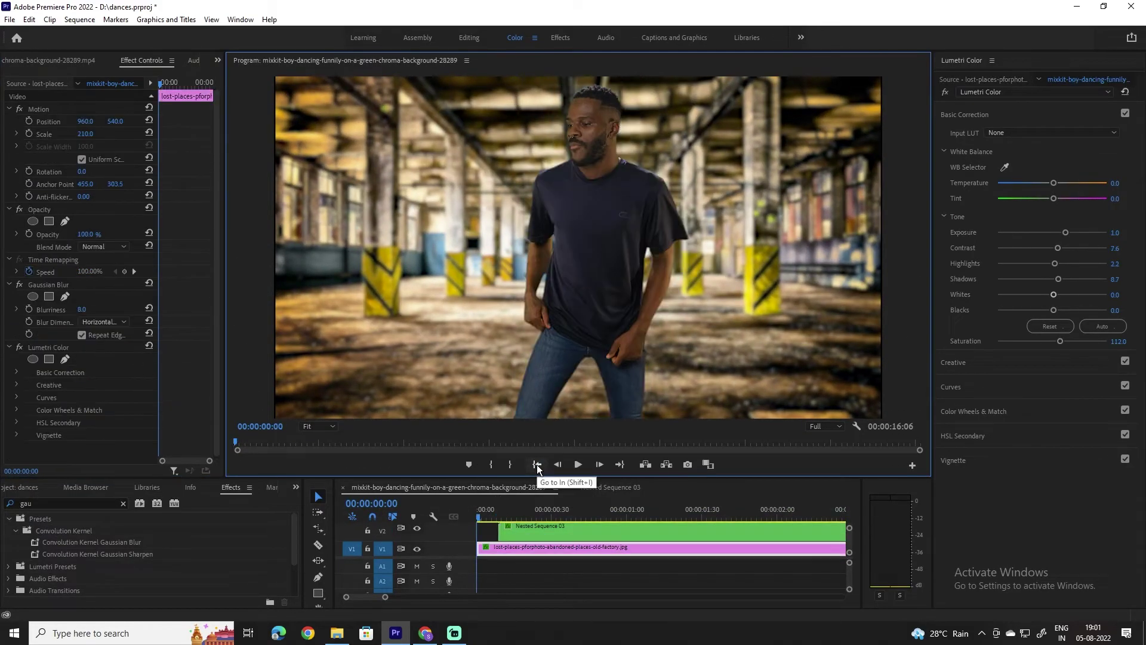
pyautogui.press('space')
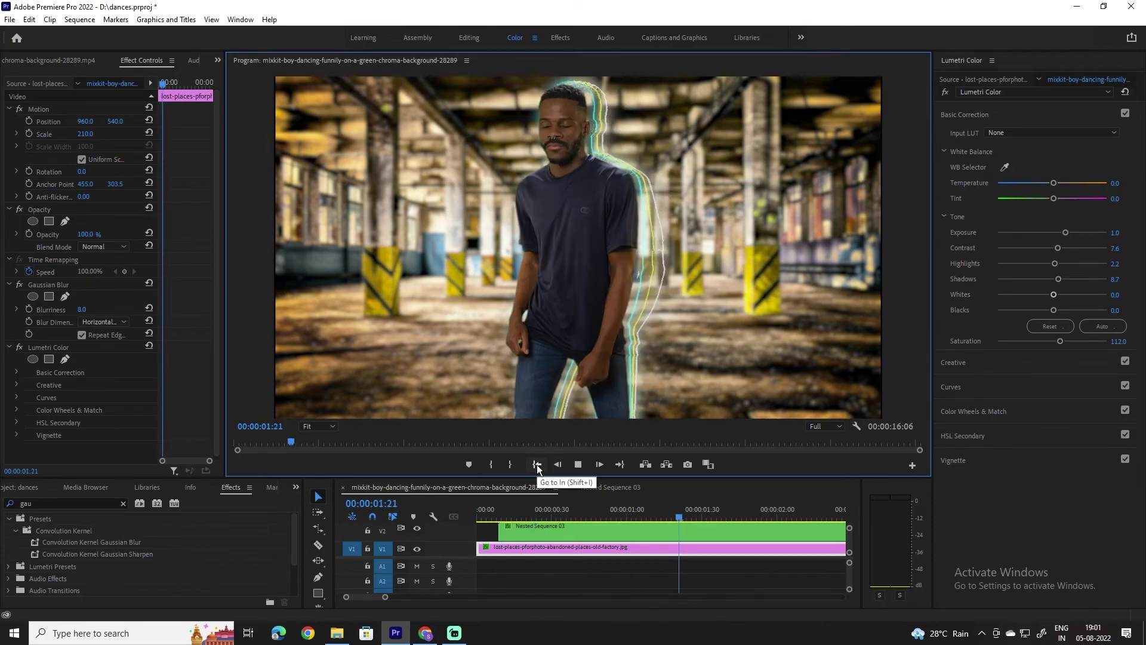